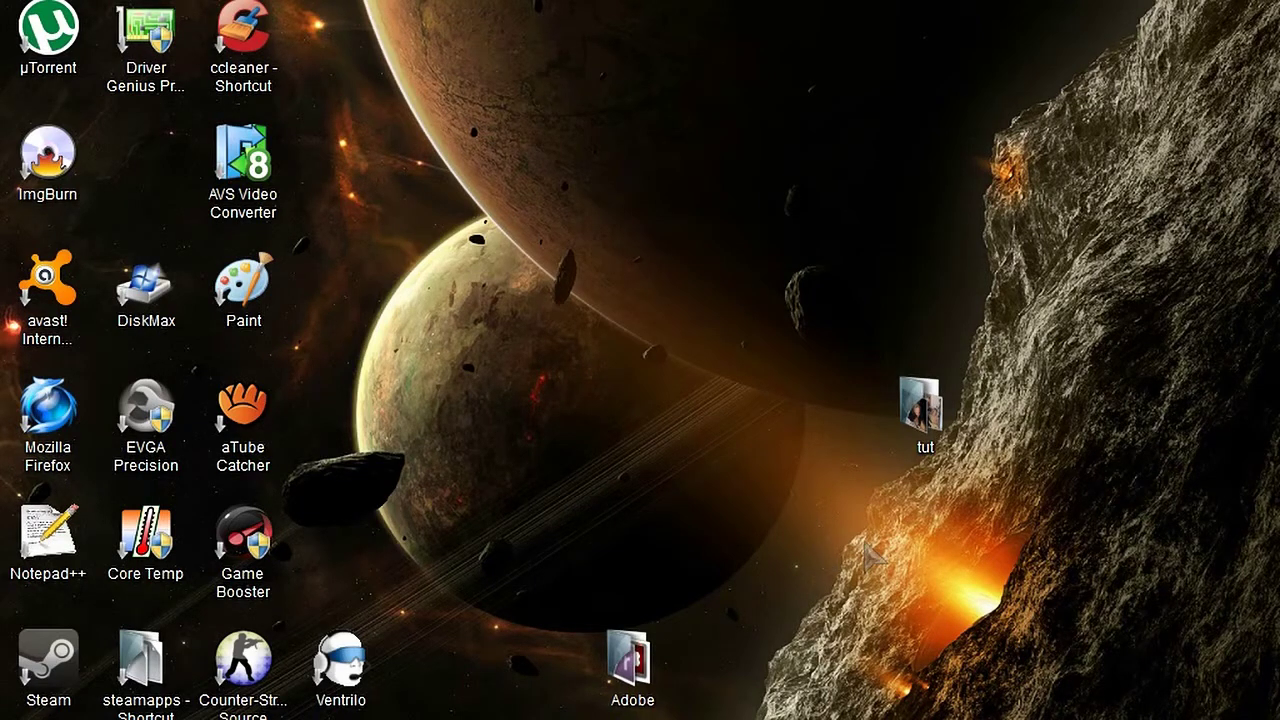
- Preview family.jpg from the tut folder on the desktop, then close the folder
left_click(918, 412)
double_click(925, 412)
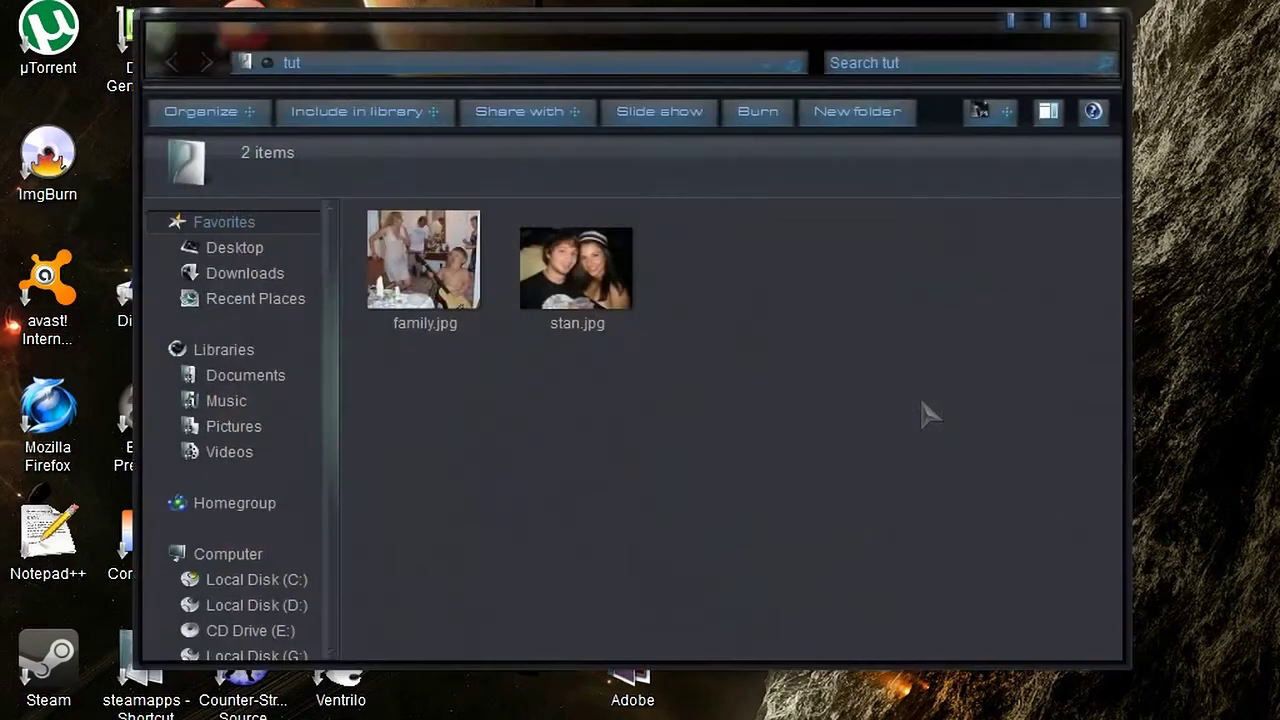
double_click(425, 262)
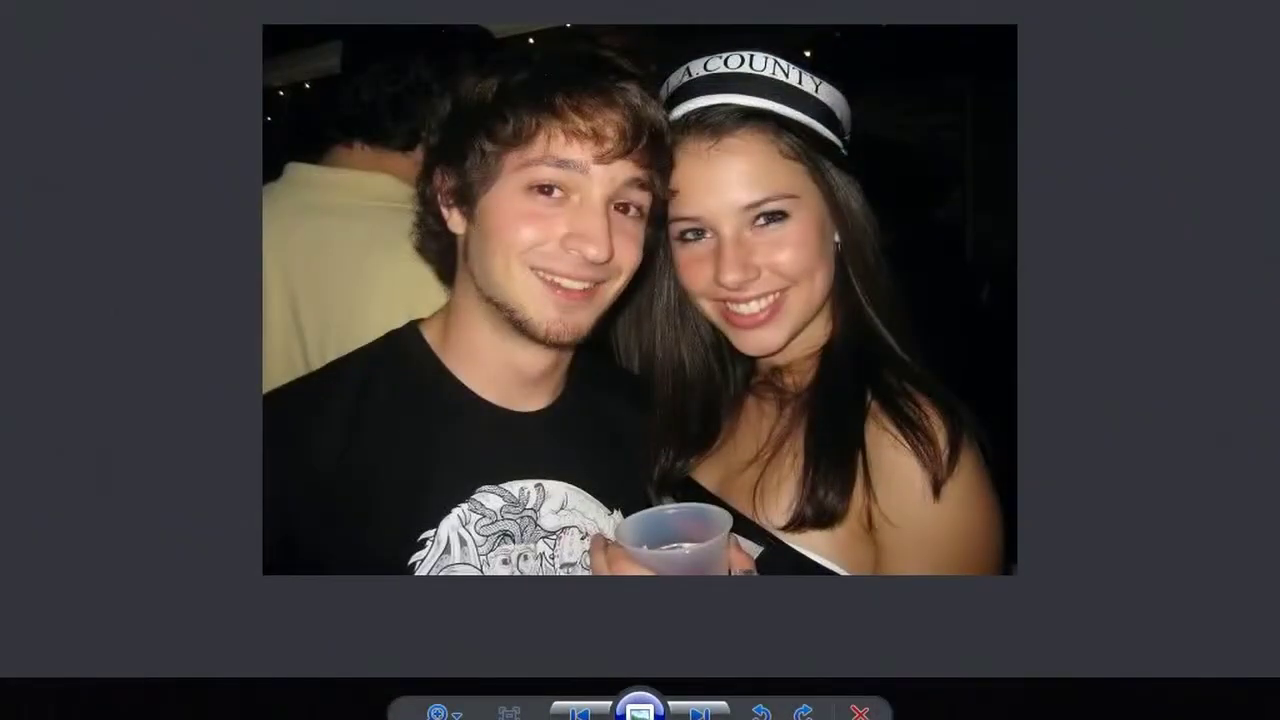
key("Escape")
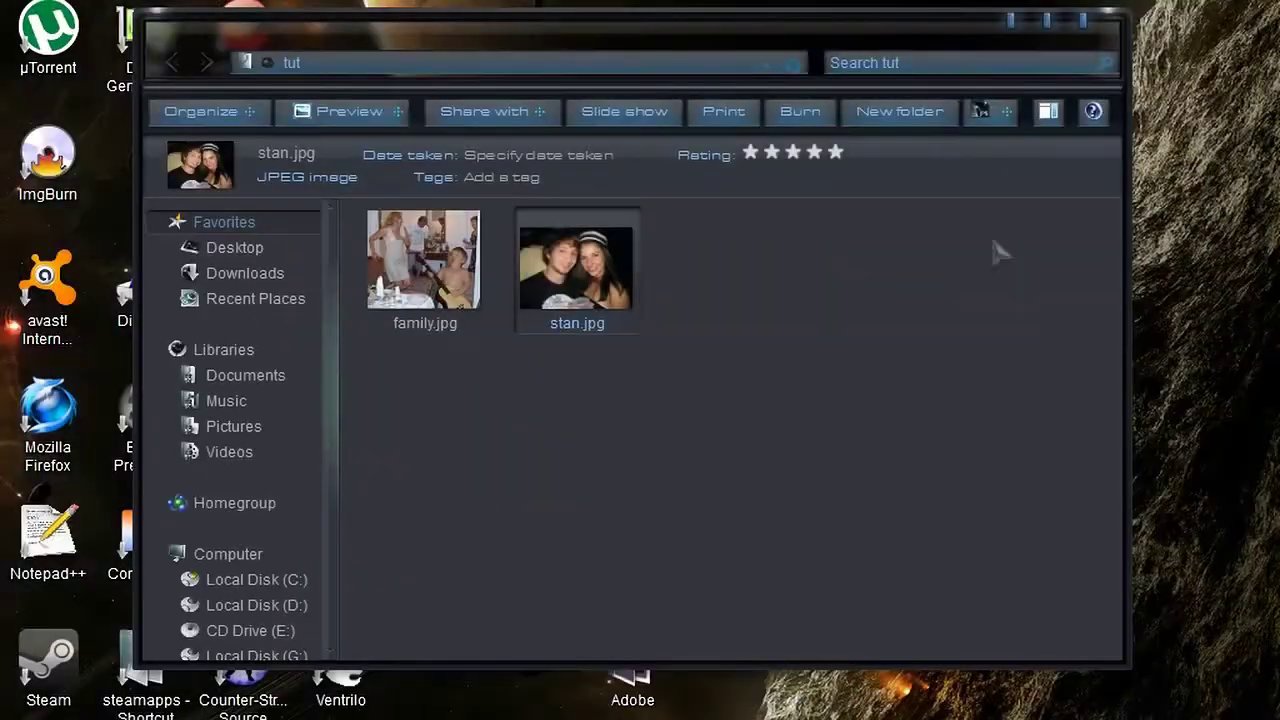
left_click(1086, 22)
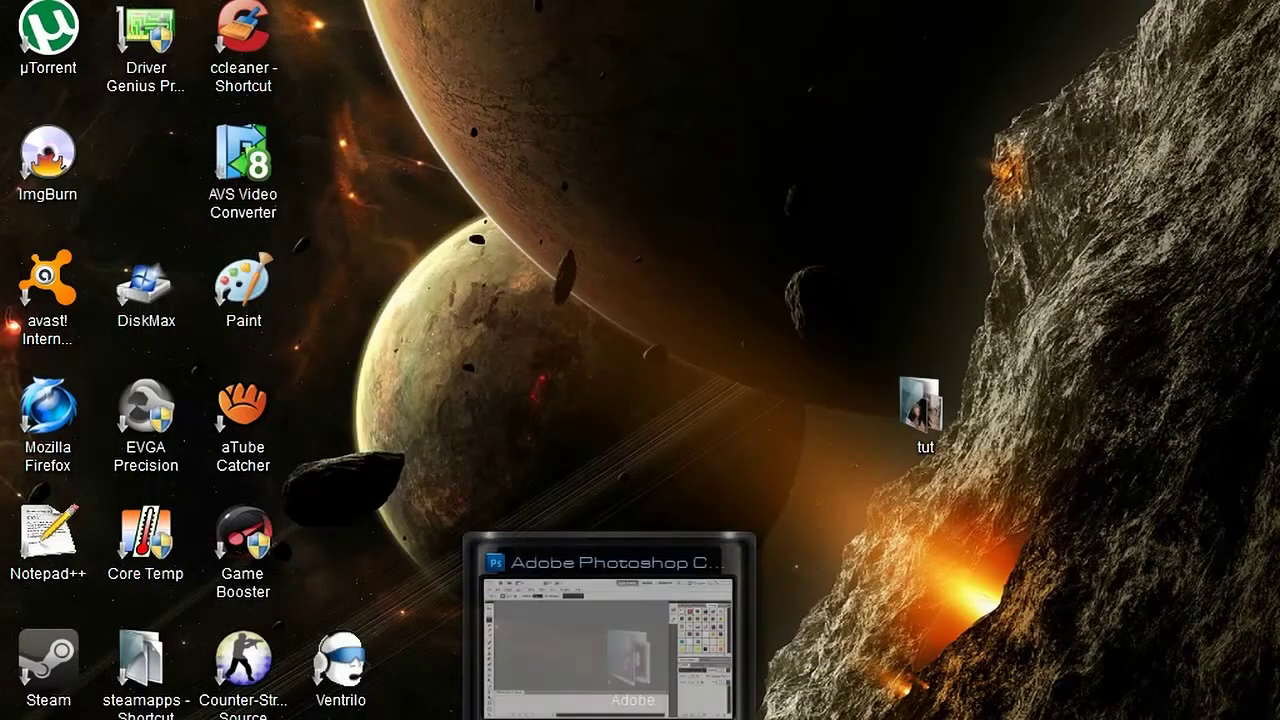
- Open family.jpg in Photoshop via File > Open
left_click(600, 640)
left_click(28, 53)
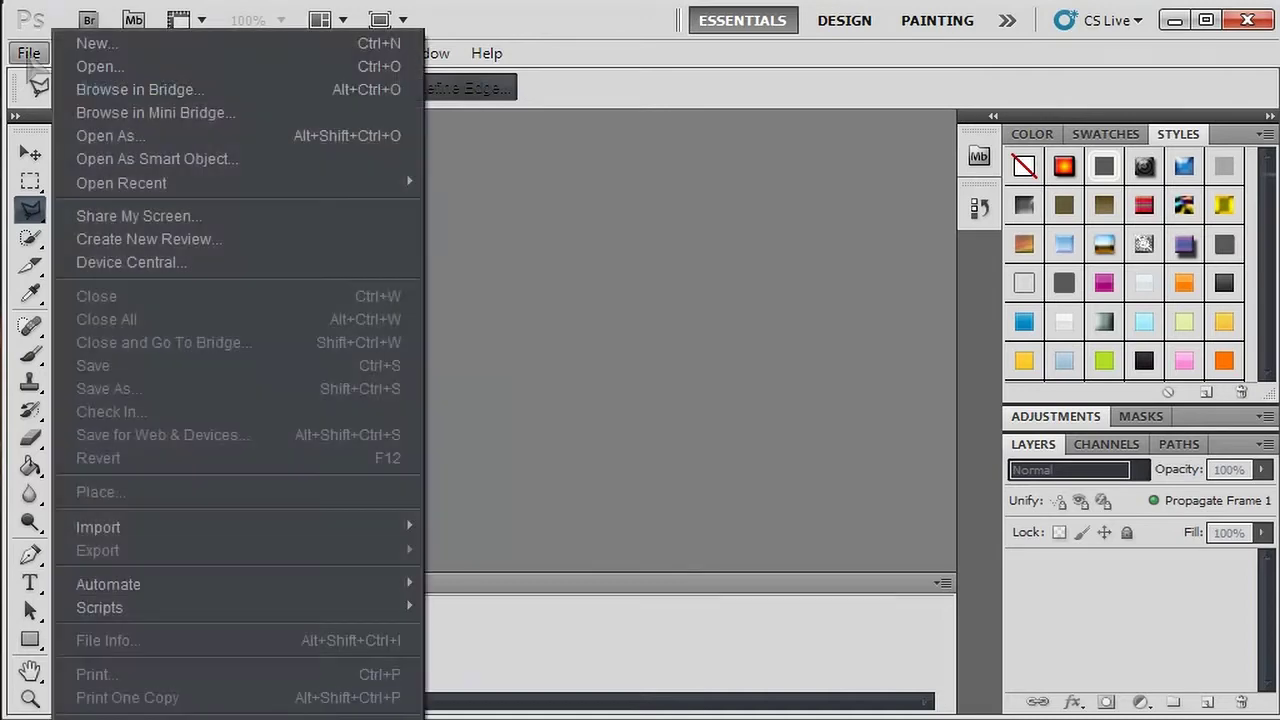
left_click(60, 63)
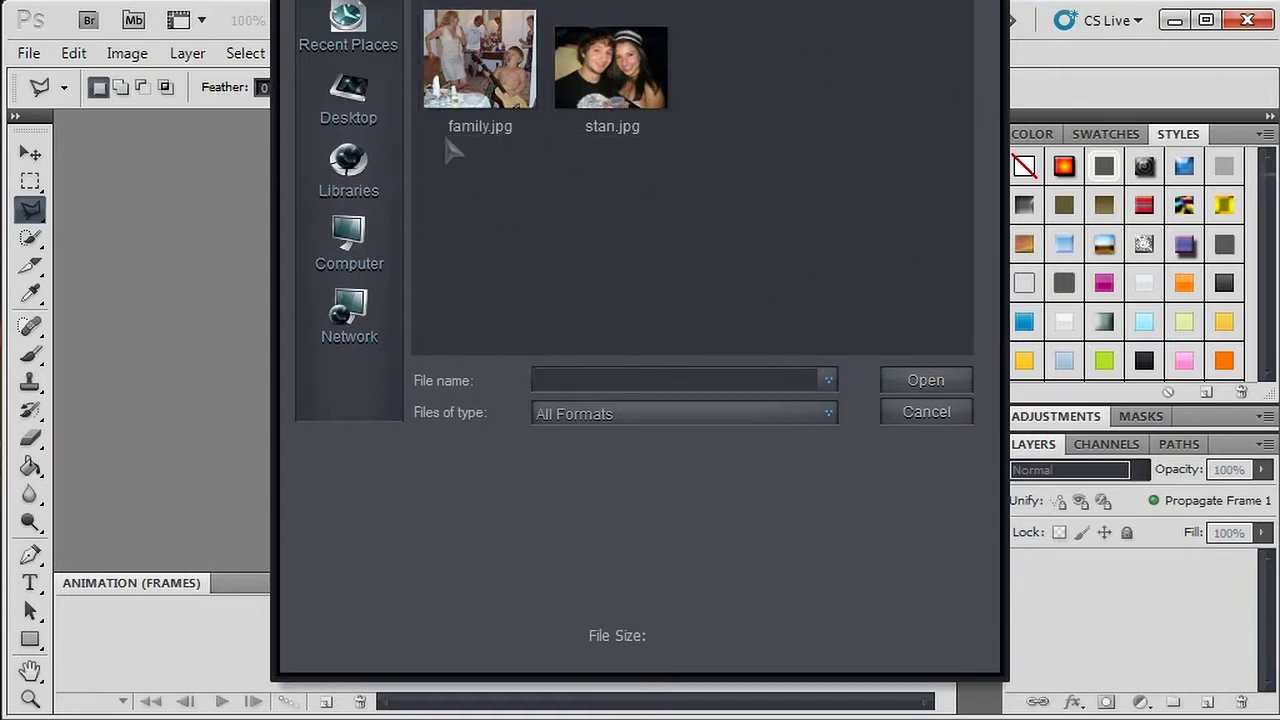
left_click(456, 55)
double_click(456, 55)
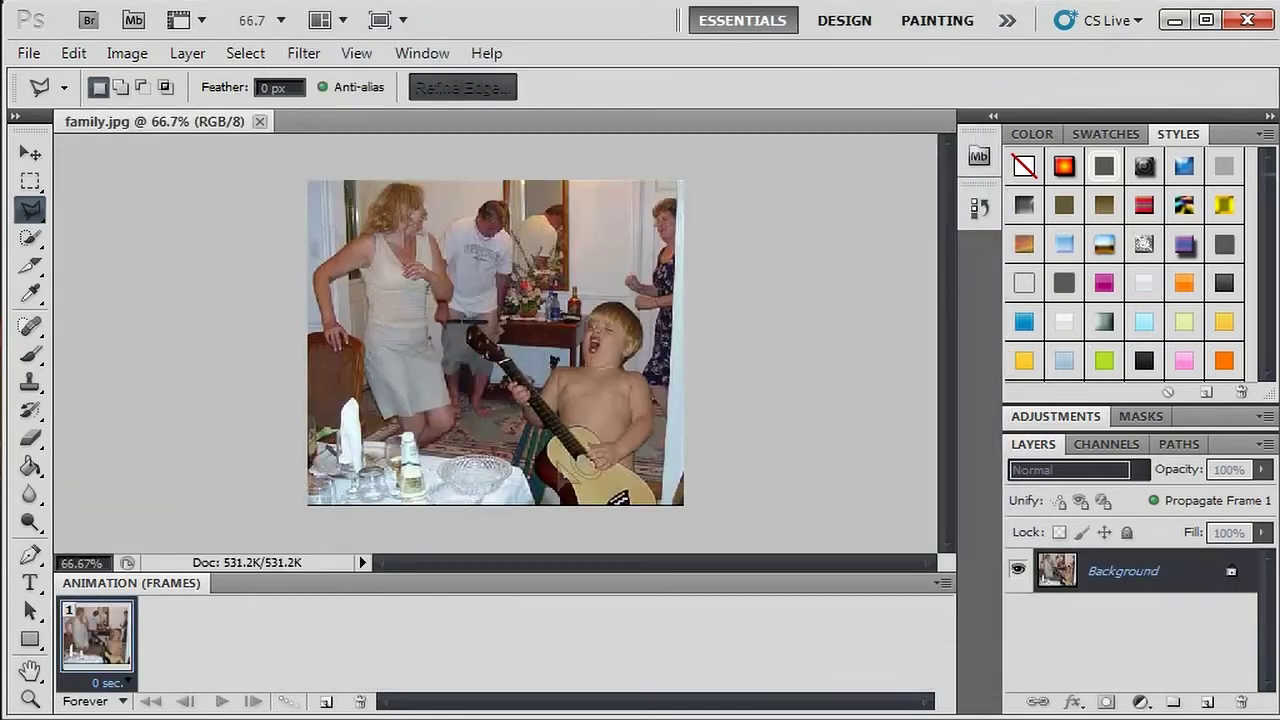
- Open stan.jpg as a second document
left_click(28, 53)
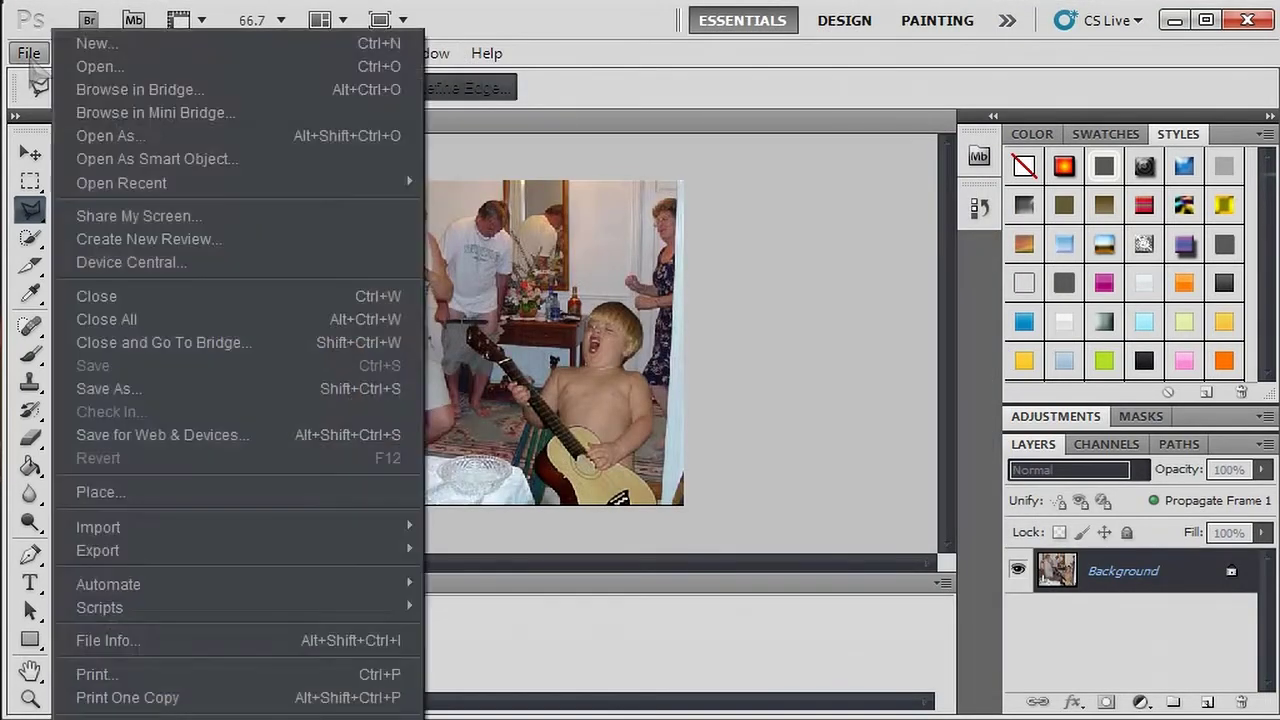
left_click(70, 63)
double_click(613, 88)
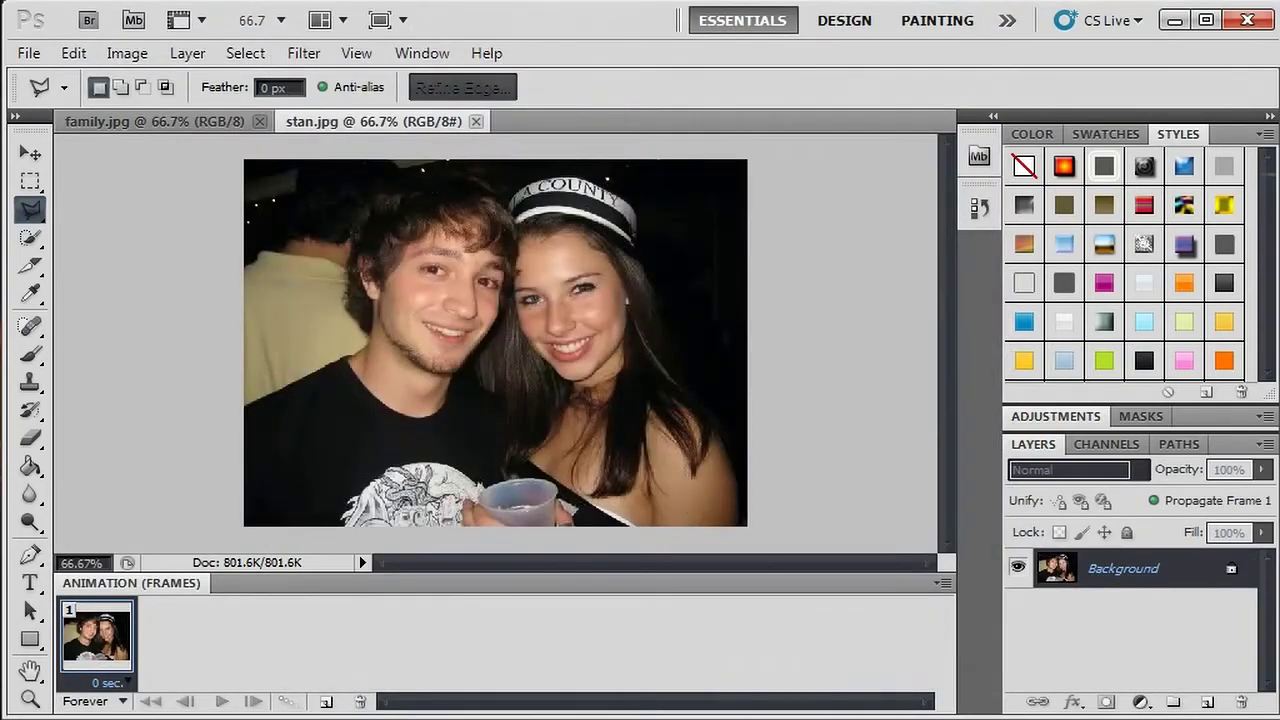
left_click(30, 699)
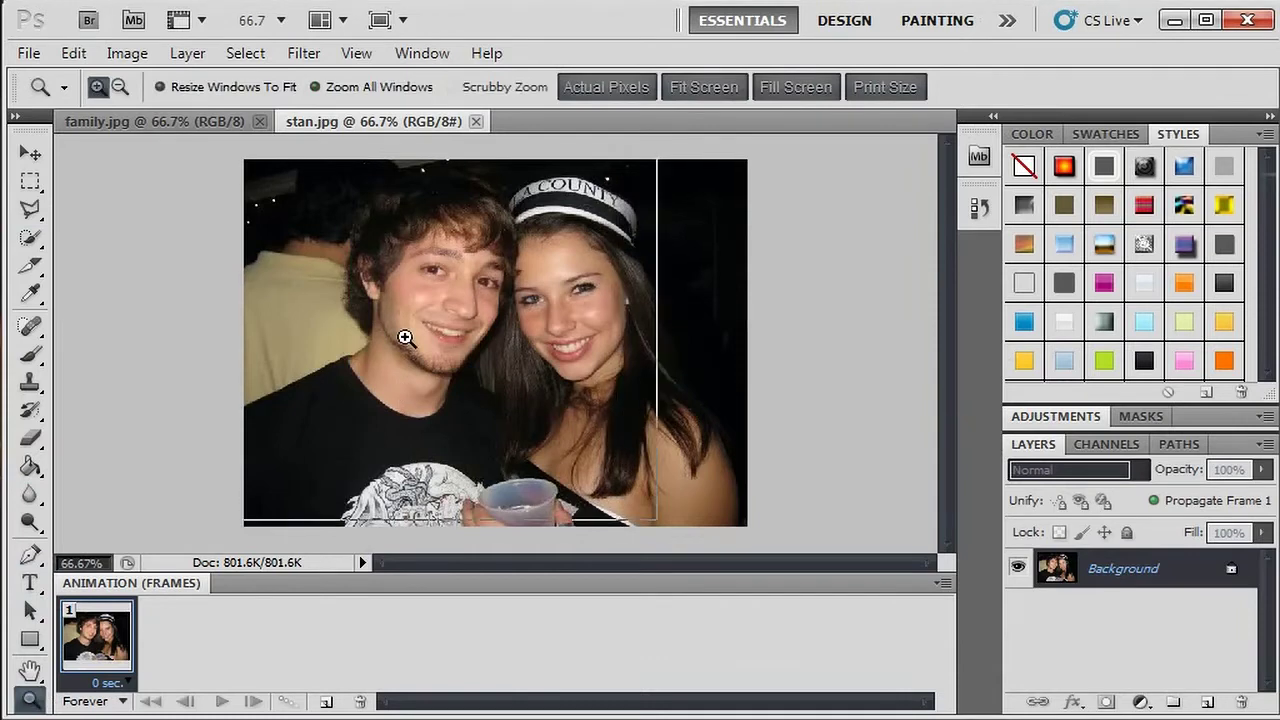
- Zoom in on the man's face in stan.jpg
left_click(406, 336)
left_click(406, 336)
scroll(492, 360, "up", 2)
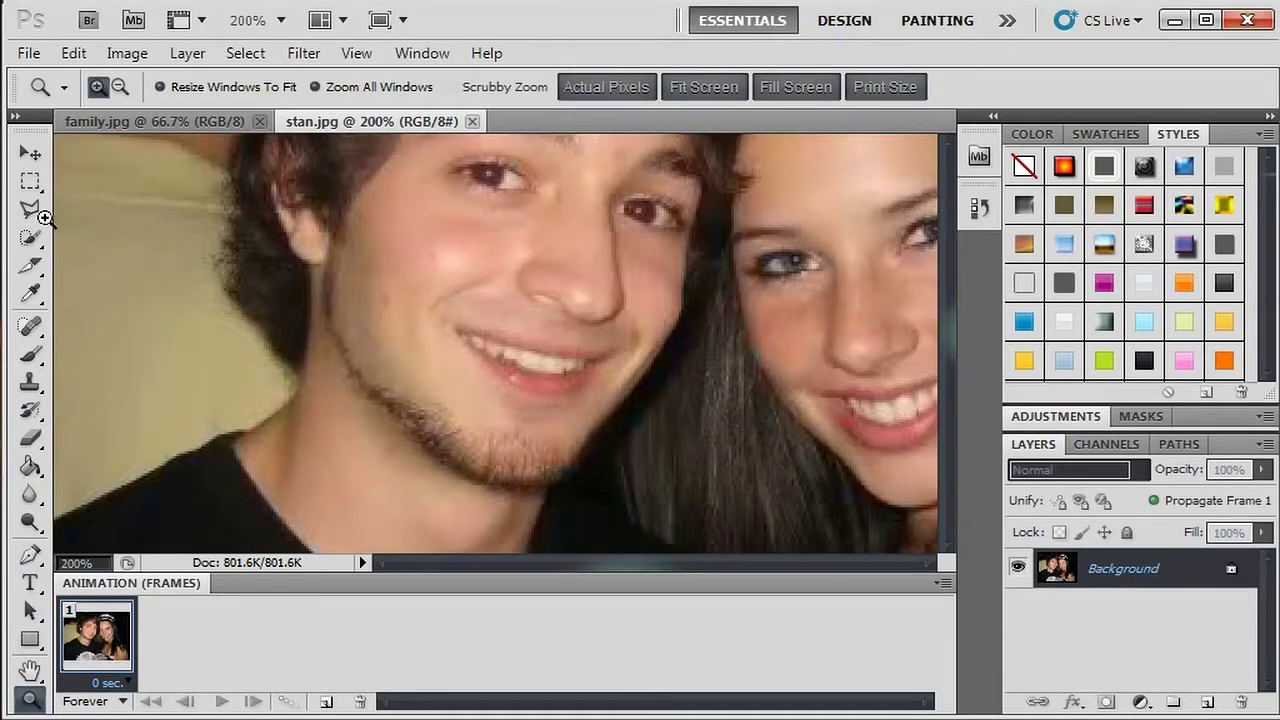
- Trace a closed Polygonal Lasso selection around the man's face
left_click(30, 208)
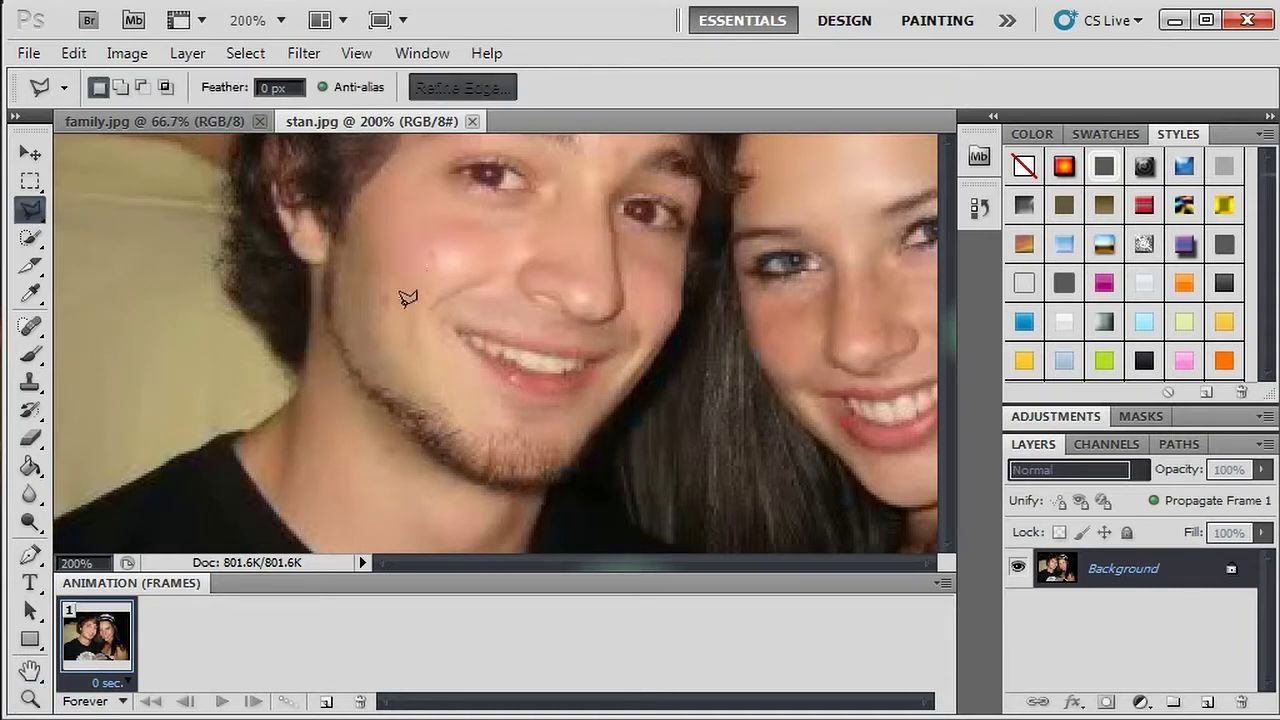
left_click(28, 218)
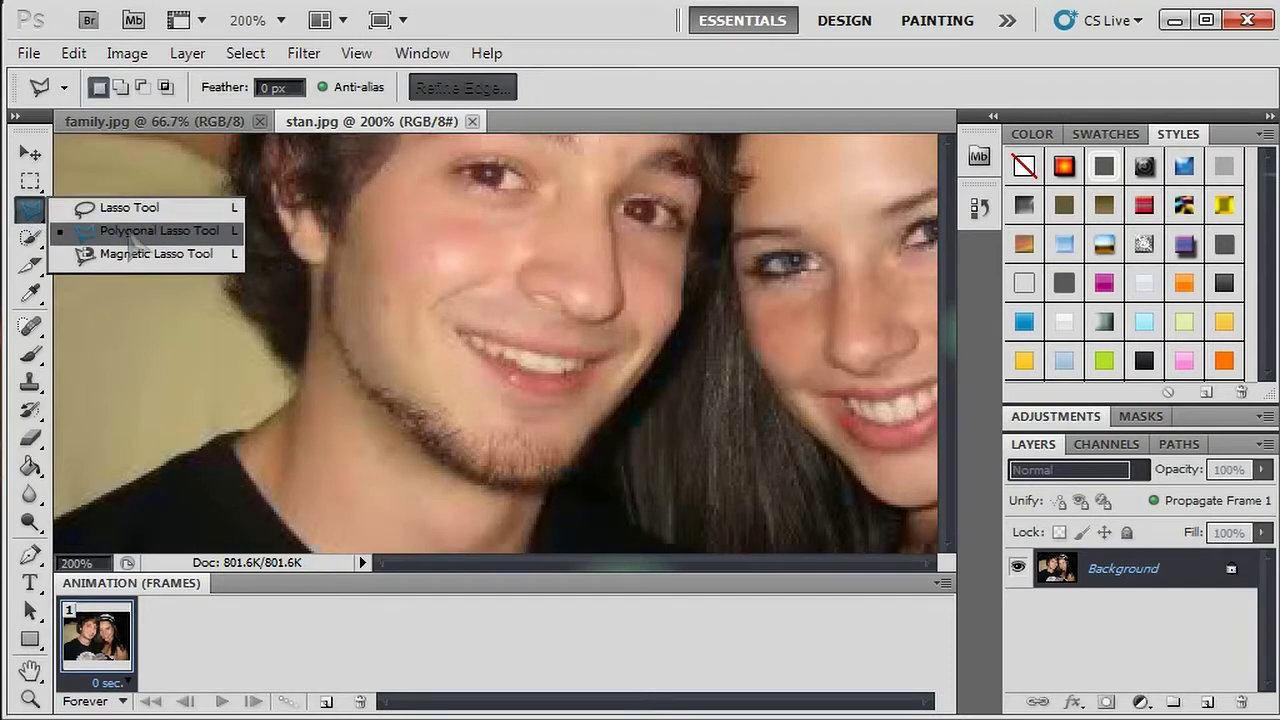
left_click(130, 232)
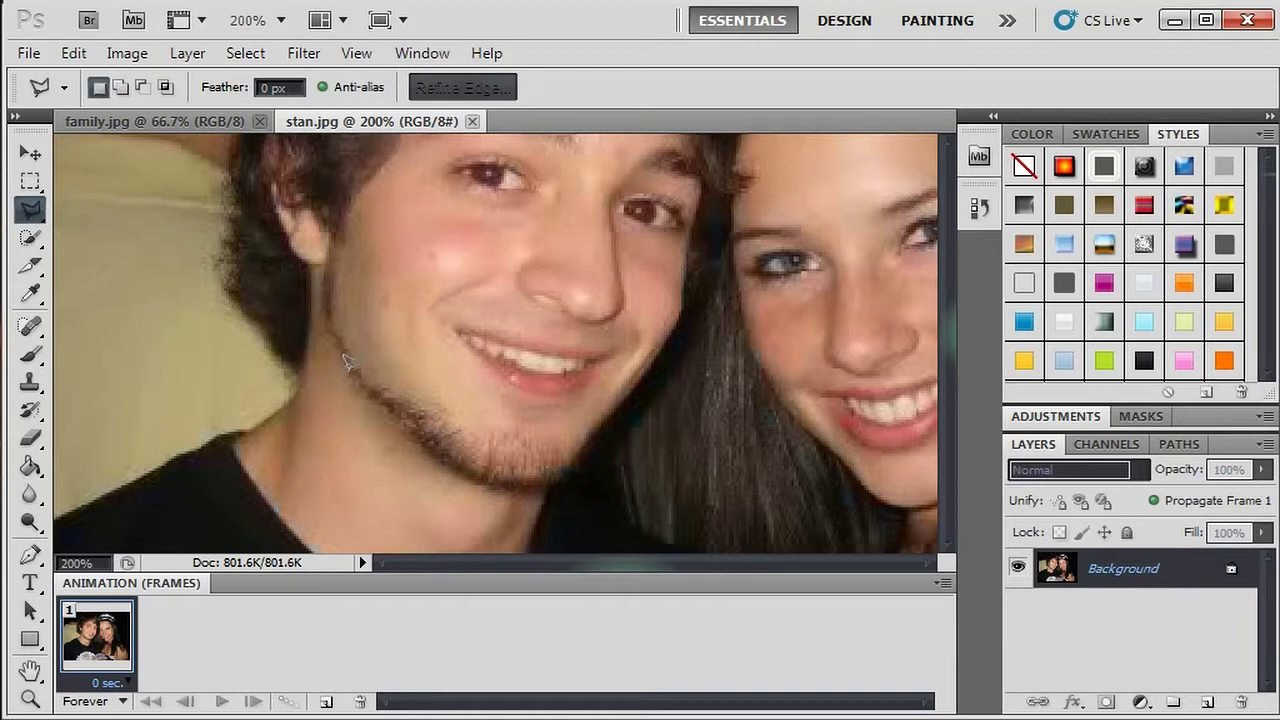
left_click(348, 372)
left_click(450, 460)
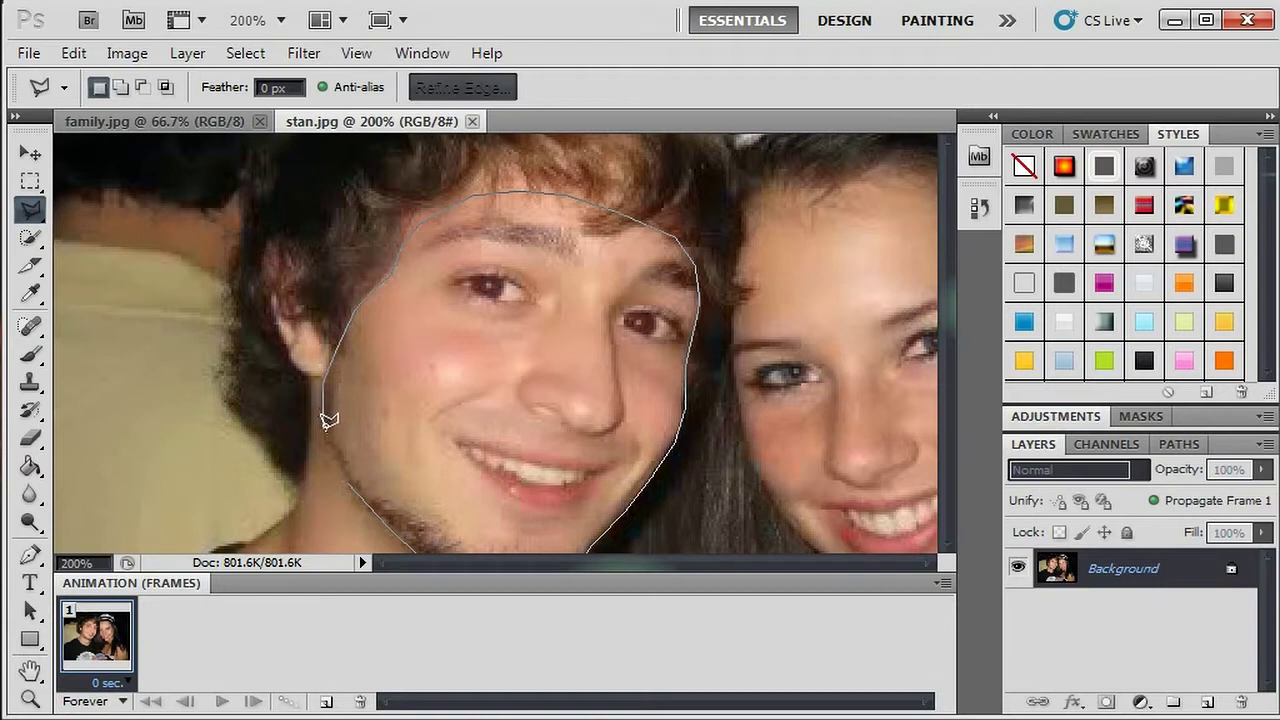
double_click(350, 472)
scroll(515, 342, "down", 2)
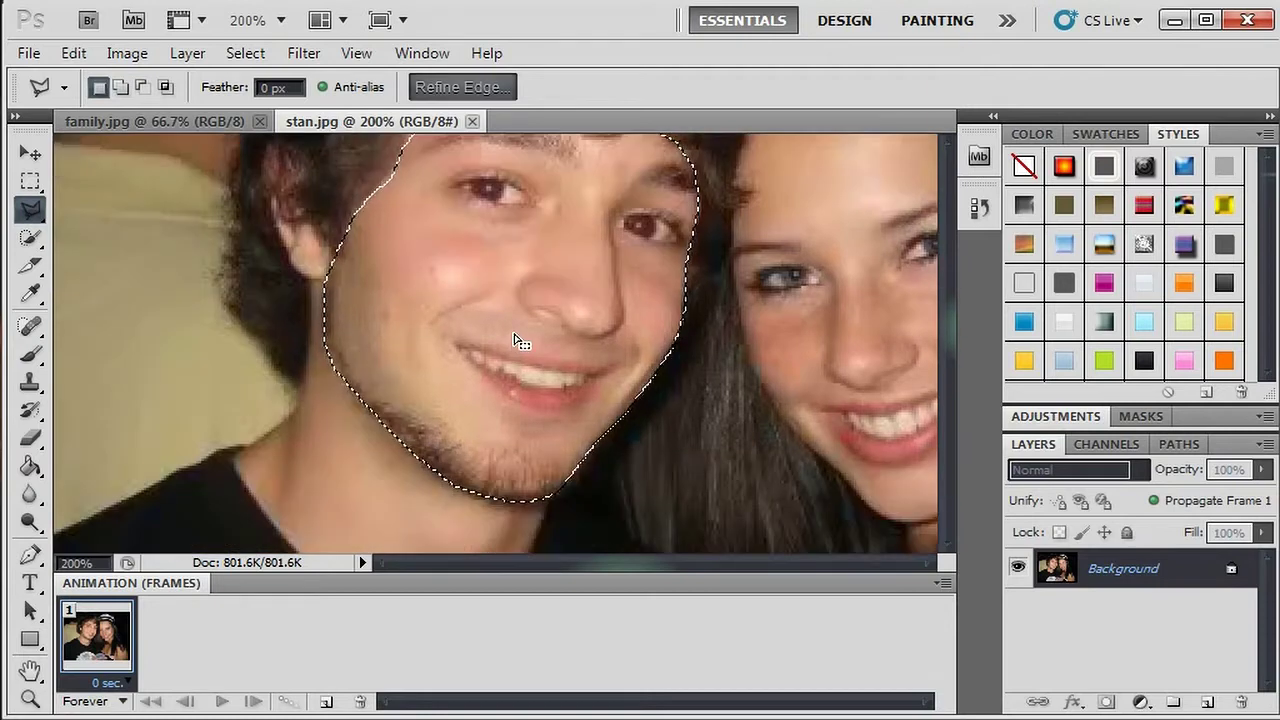
scroll(515, 342, "up", 2)
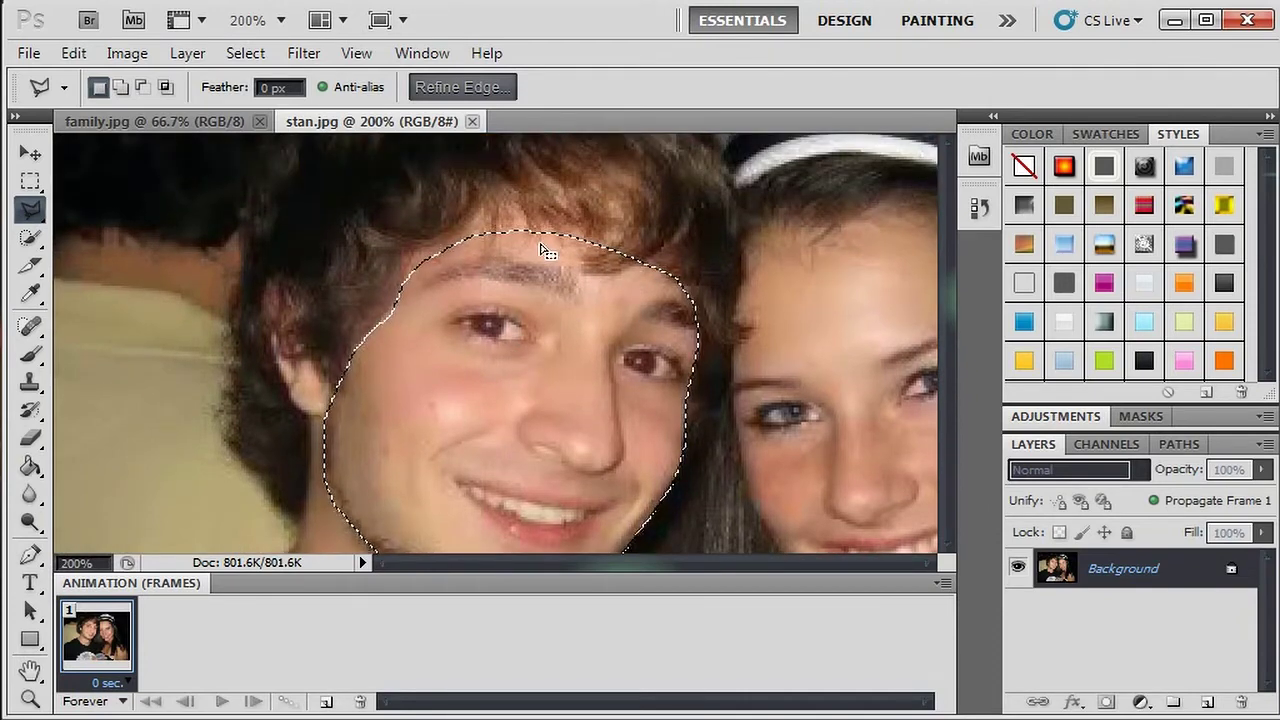
scroll(642, 383, "down", 3)
scroll(642, 383, "up", 2)
scroll(645, 380, "down", 2)
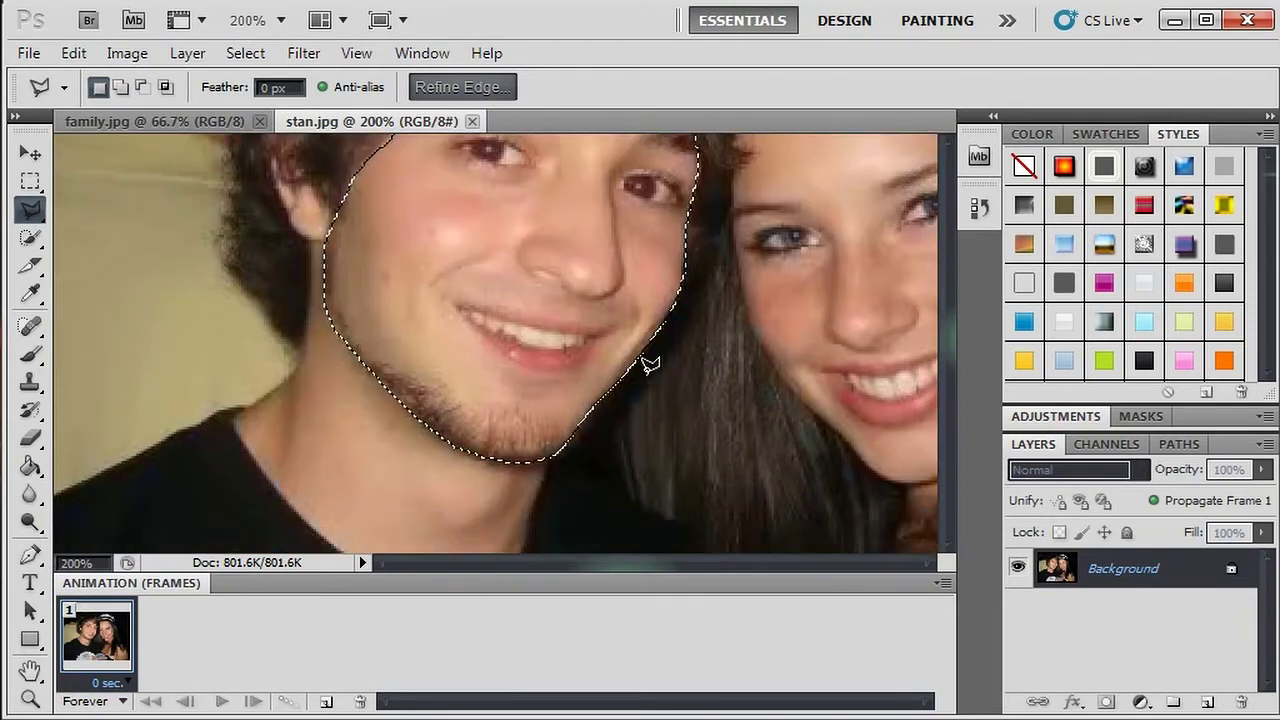
scroll(648, 378, "up", 1)
scroll(645, 380, "up", 1)
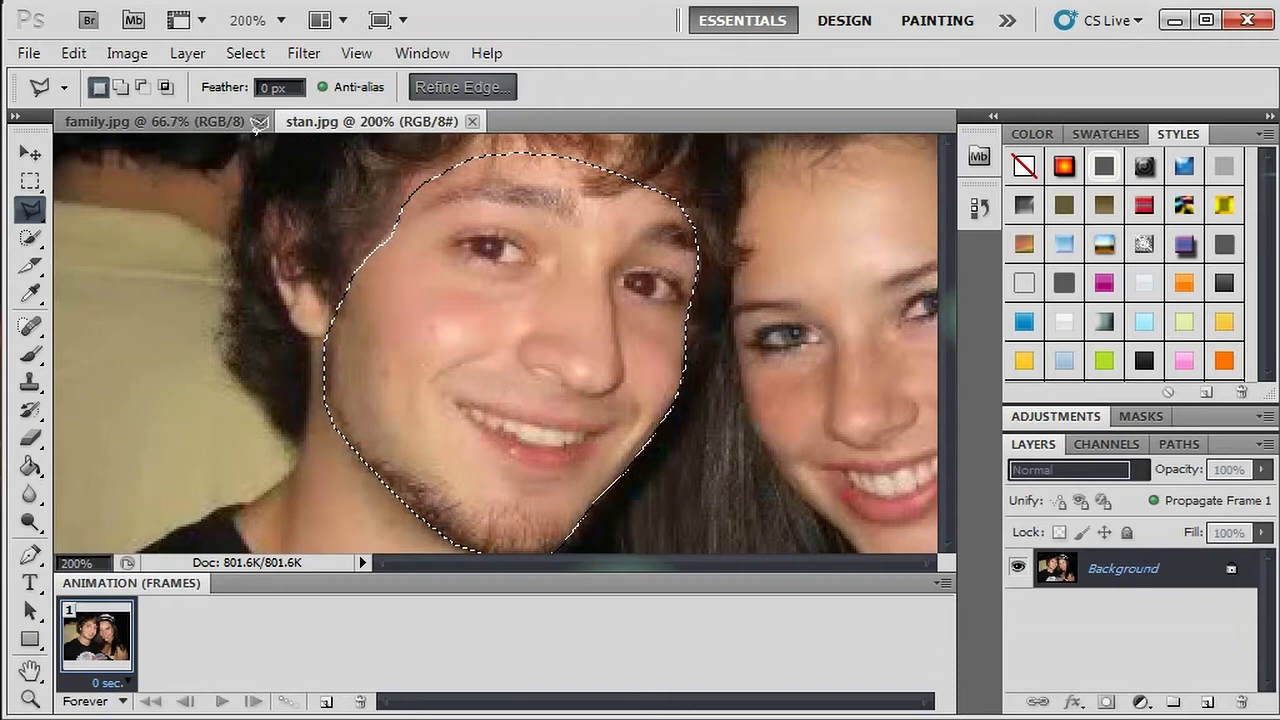
left_click(142, 121)
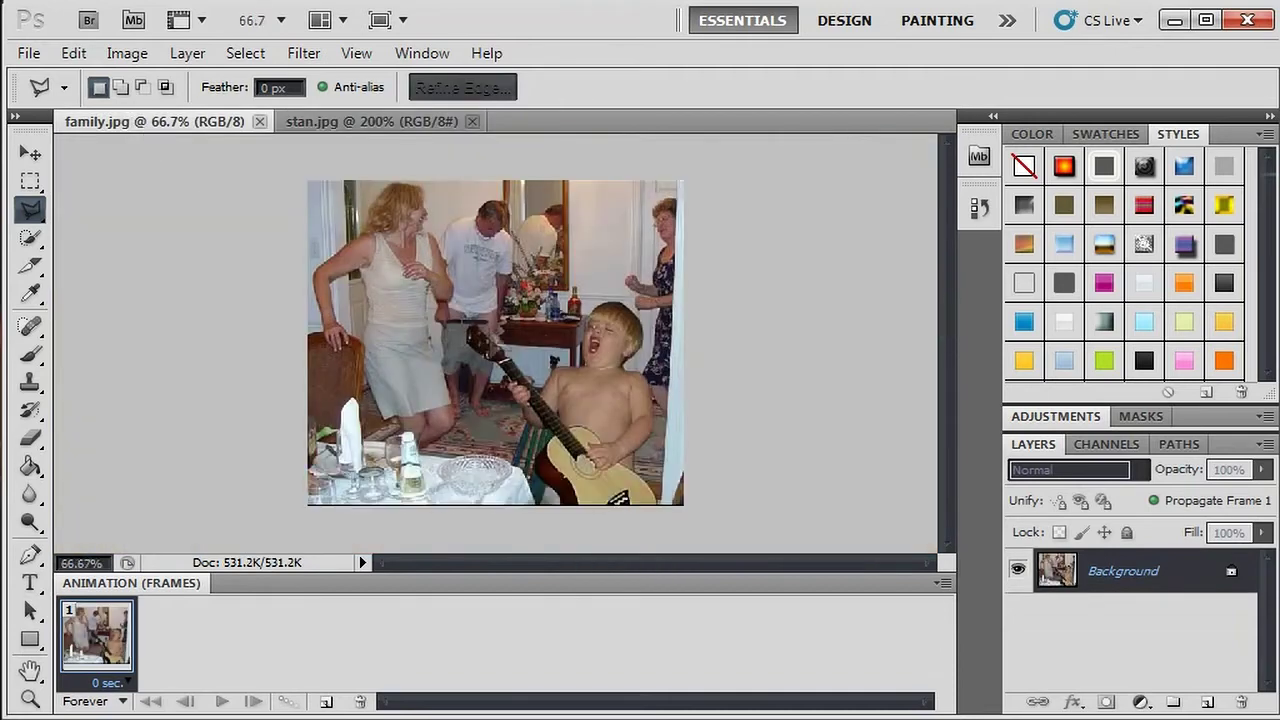
left_click(362, 128)
scroll(585, 452, "down", 1)
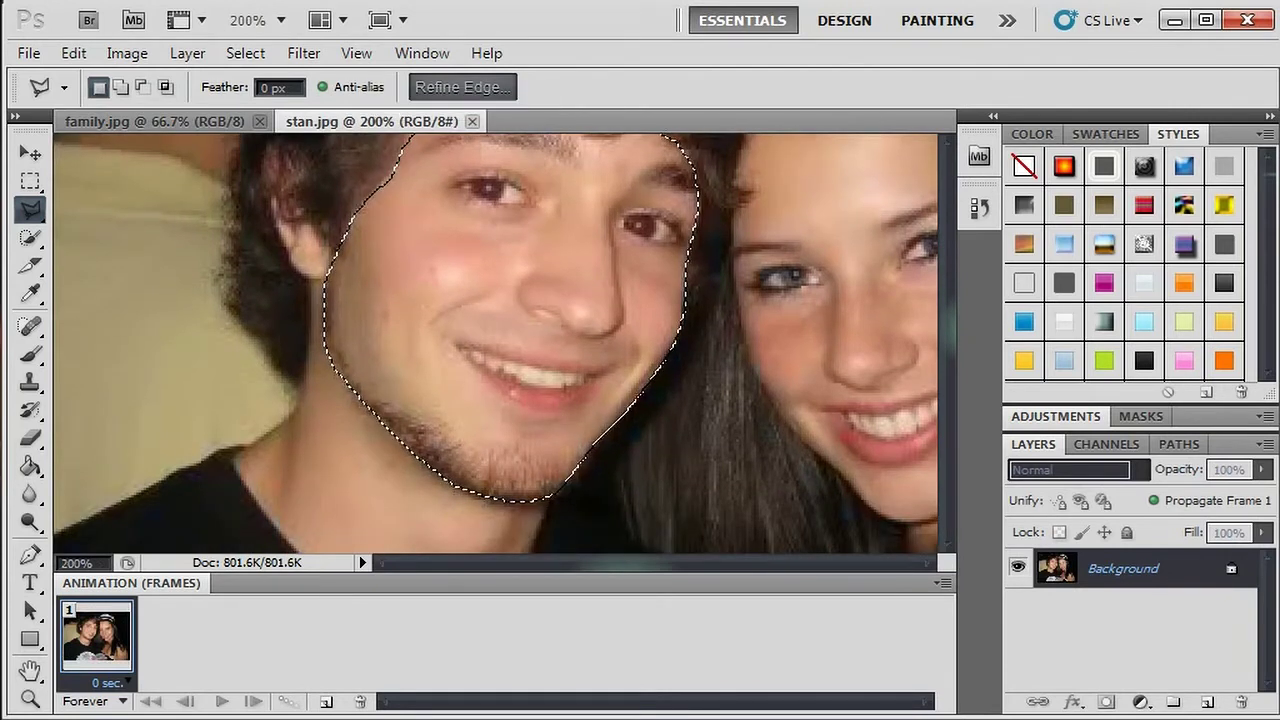
- Pick the Clone Stamp tool with a 15 px brush
left_click(30, 383)
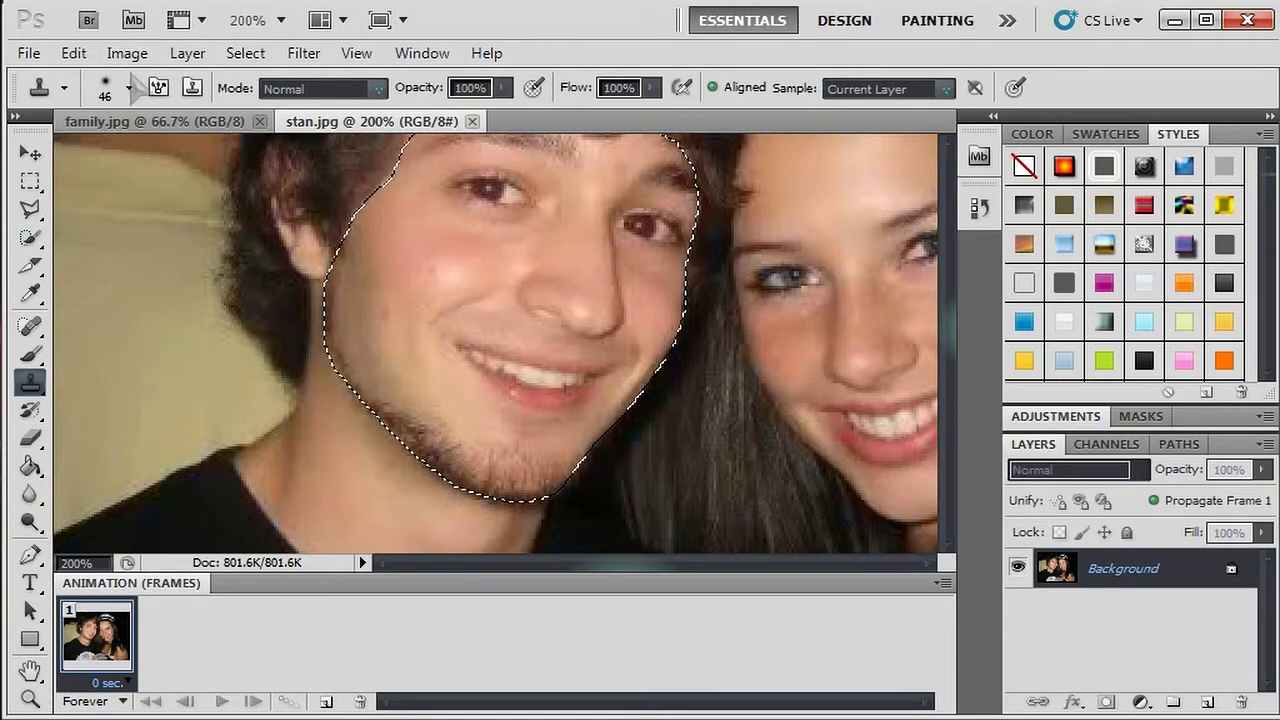
left_click(129, 90)
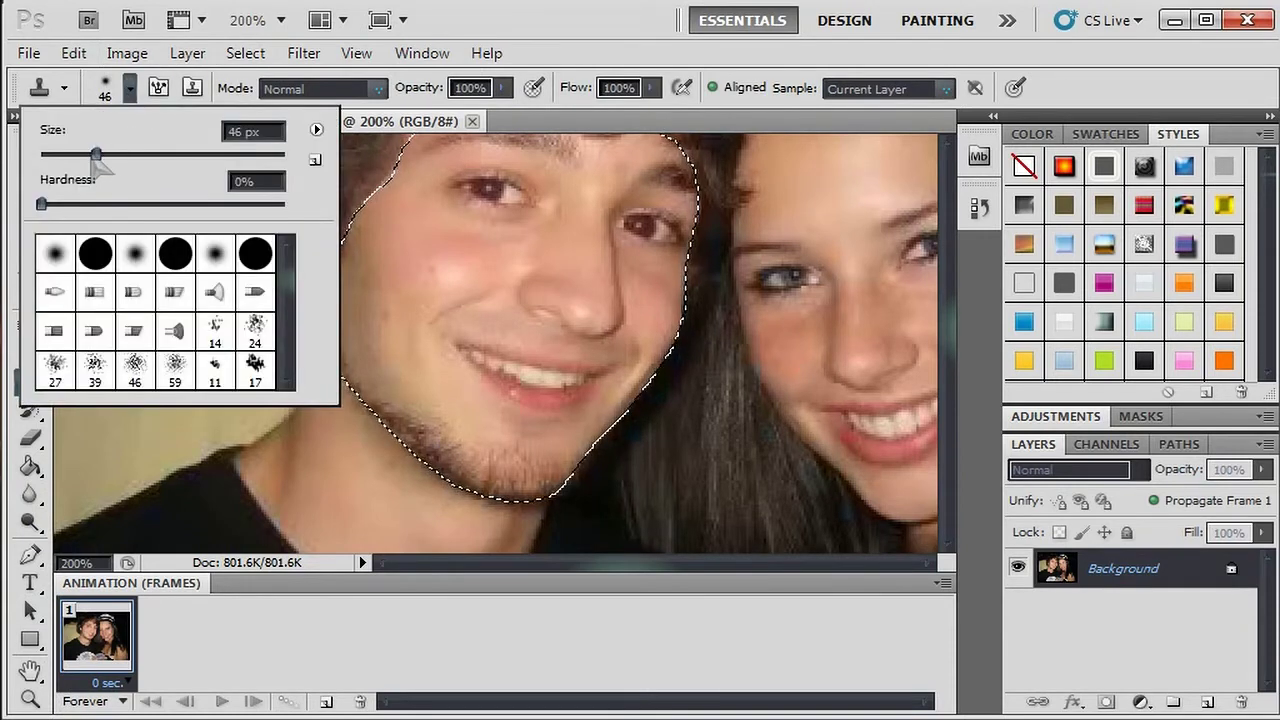
left_click_drag(96, 154, 58, 154)
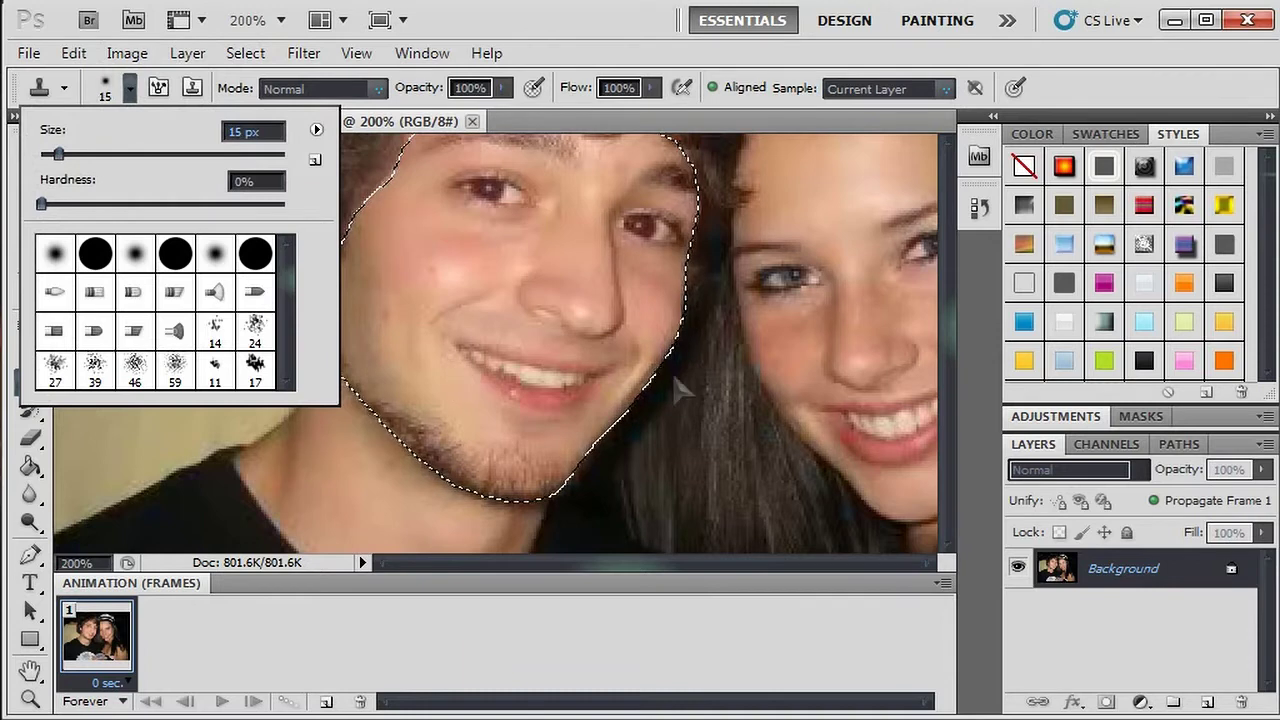
left_click(1124, 584)
- Convert stan.jpg's Background into an unlocked Layer 0
double_click(1122, 570)
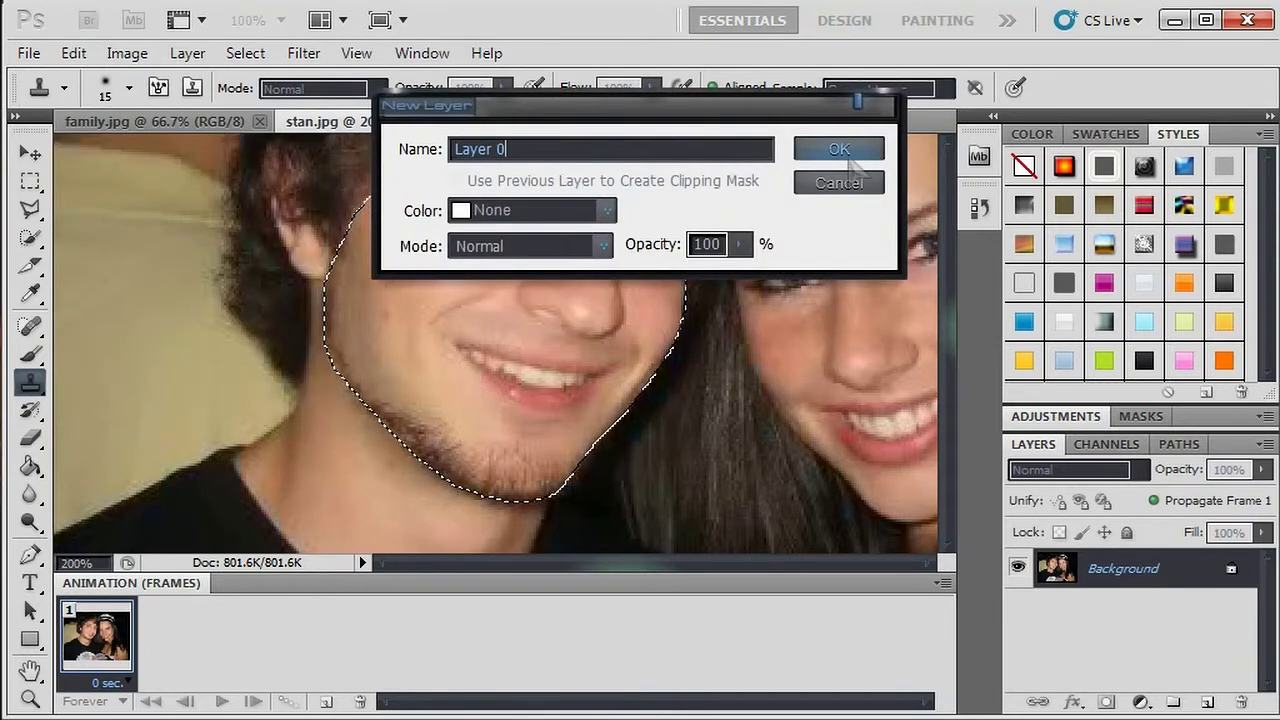
left_click(840, 150)
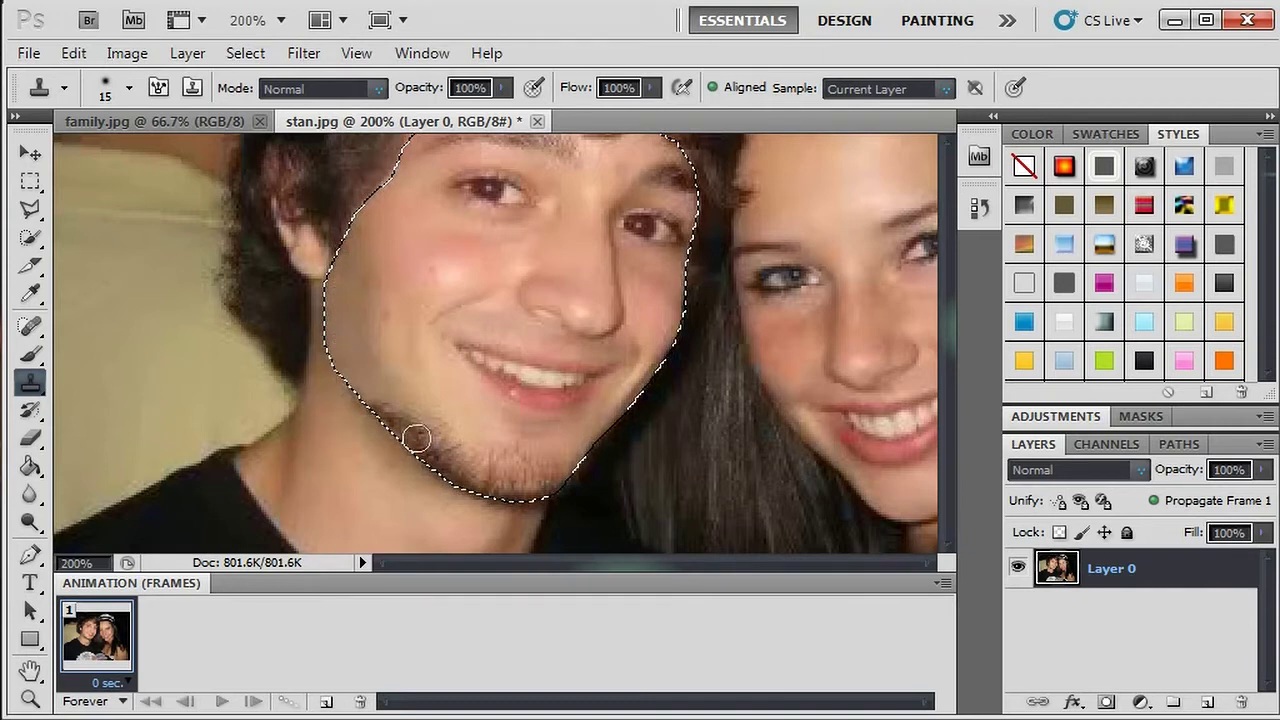
scroll(416, 438, "down", 3)
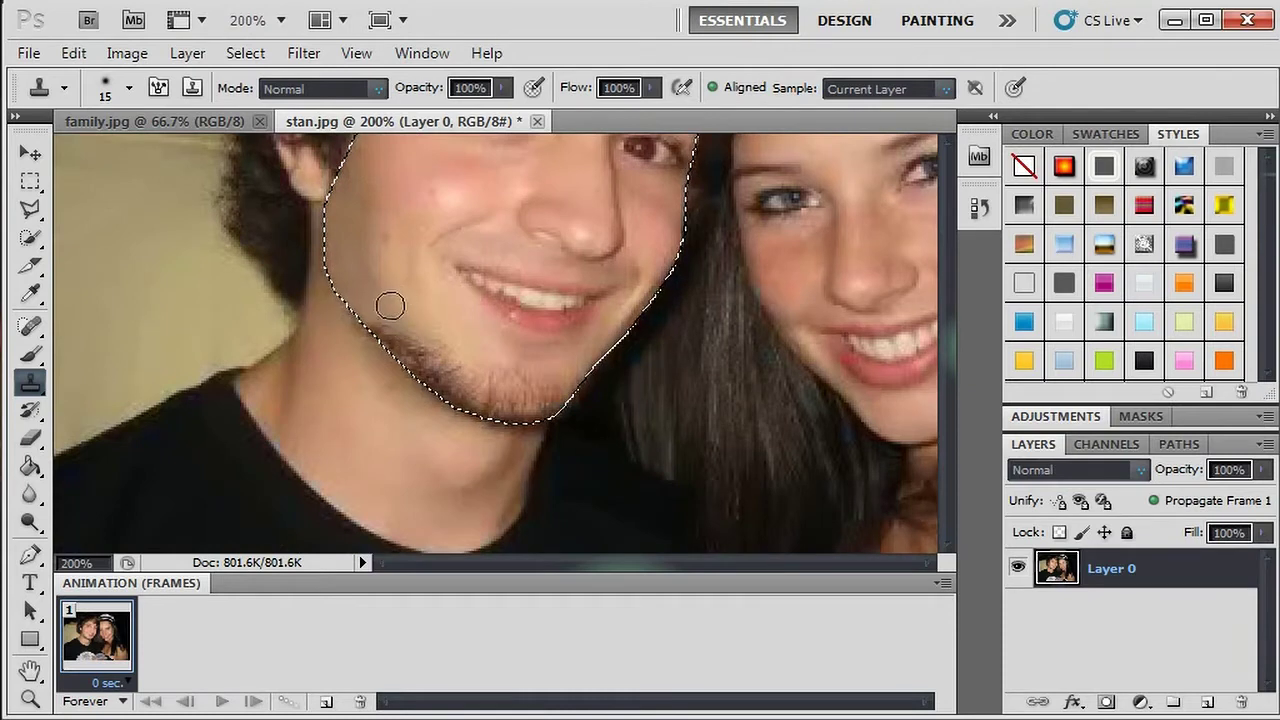
- Clone clean chin skin over the jawline stubble and the right side of the chin
left_click(443, 326, "alt")
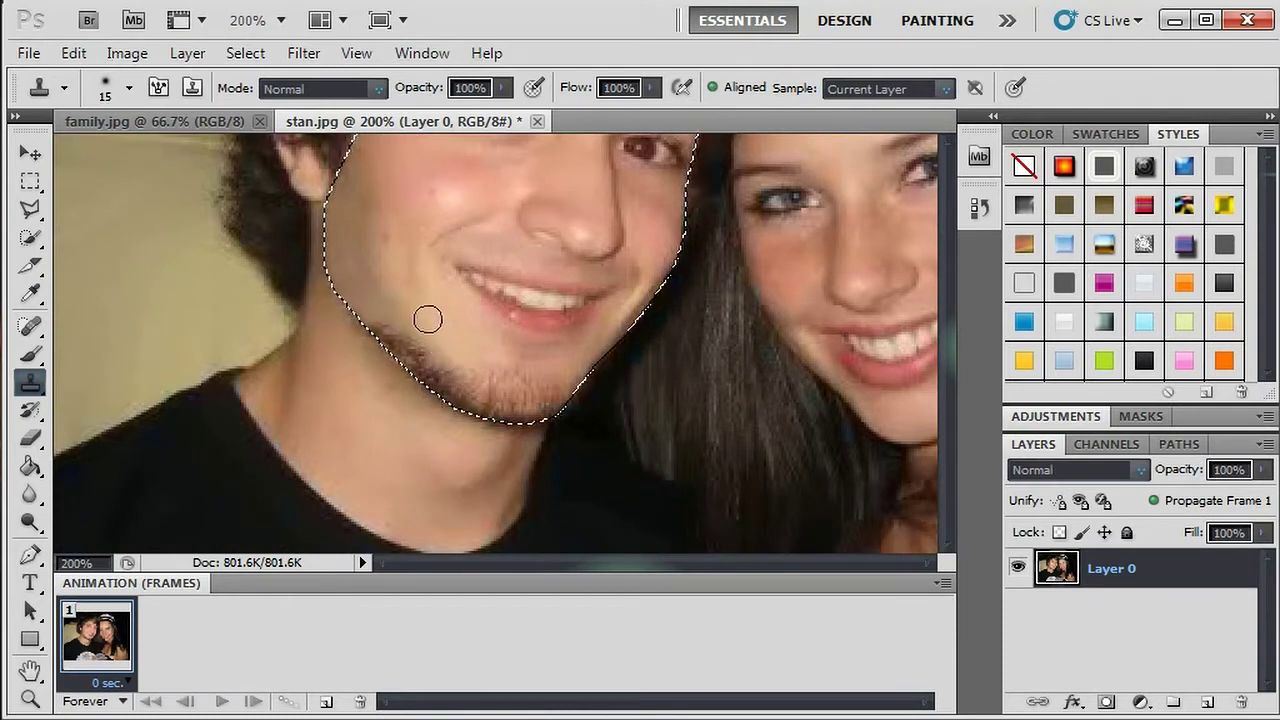
mouse_move(428, 318)
left_mouse_down()
mouse_move(417, 309)
mouse_move(411, 331)
mouse_move(460, 365)
left_mouse_up()
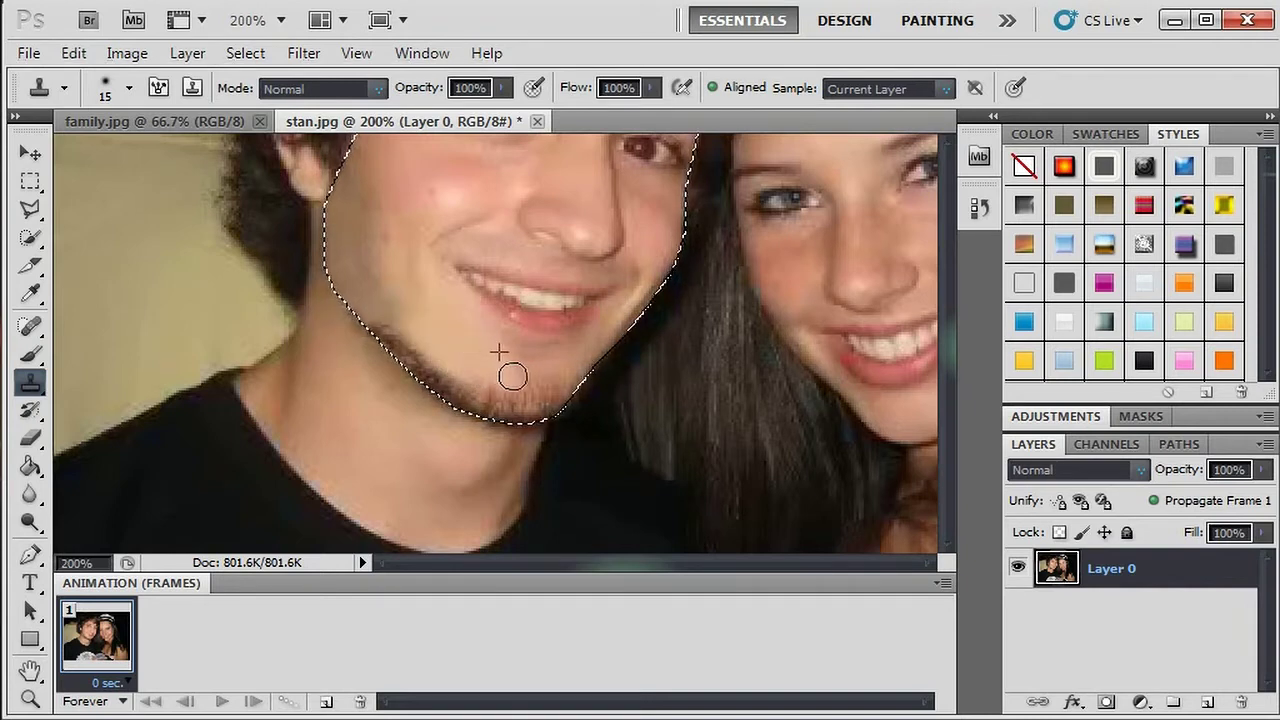
mouse_move(512, 376)
left_mouse_down()
mouse_move(526, 377)
mouse_move(463, 357)
mouse_move(521, 378)
left_mouse_up()
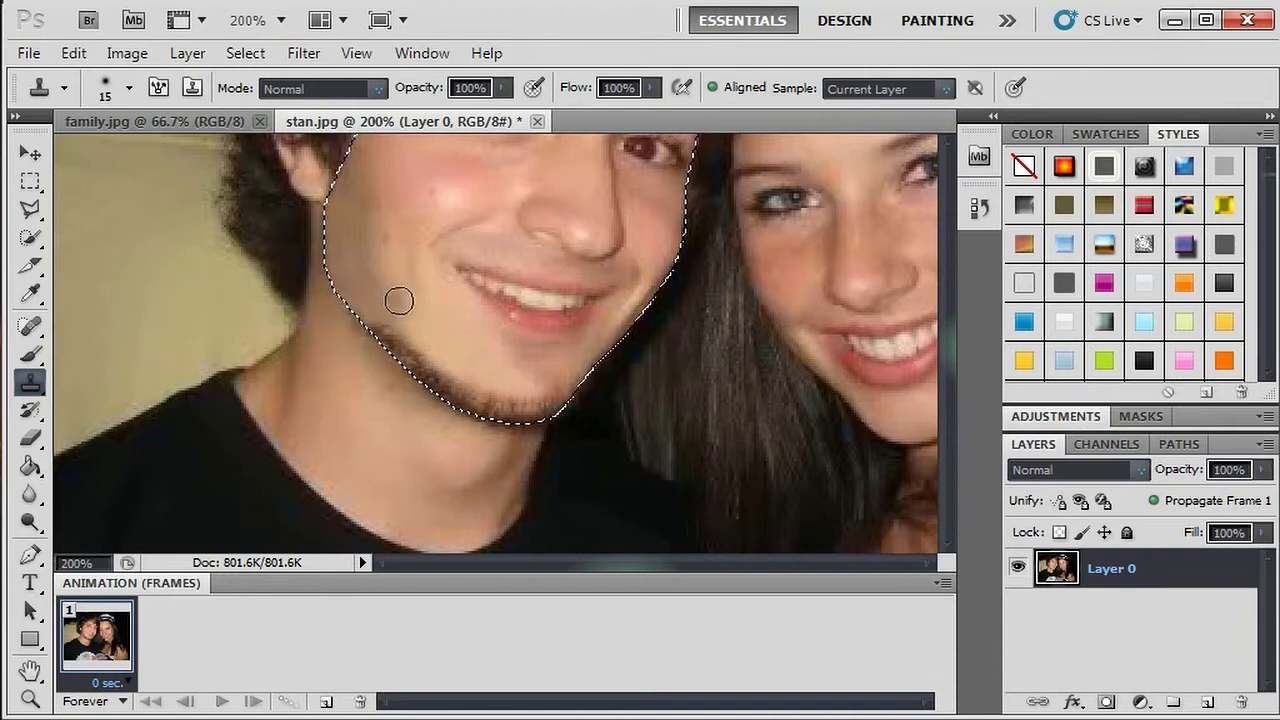
left_click(399, 300, "alt")
left_click(380, 330)
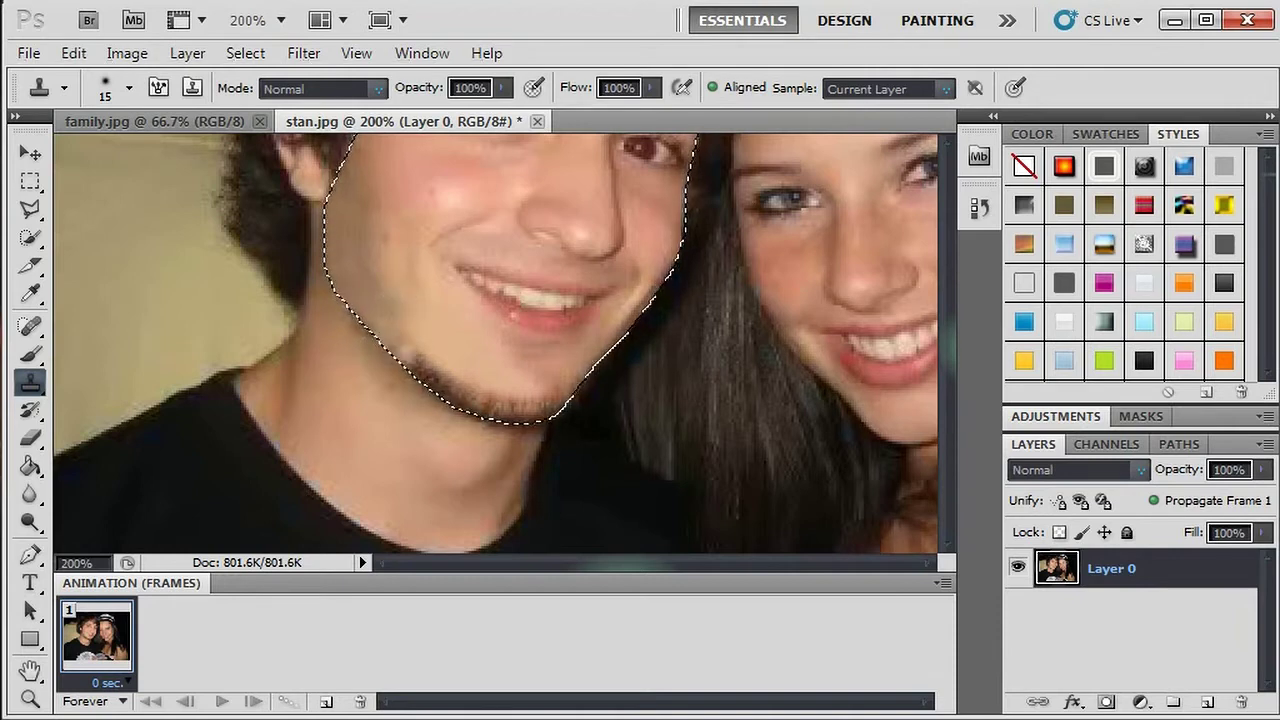
- Resample jaw skin and cover the remaining stubble along the jawline and below the chin
key("alt")
left_click(370, 315, "alt")
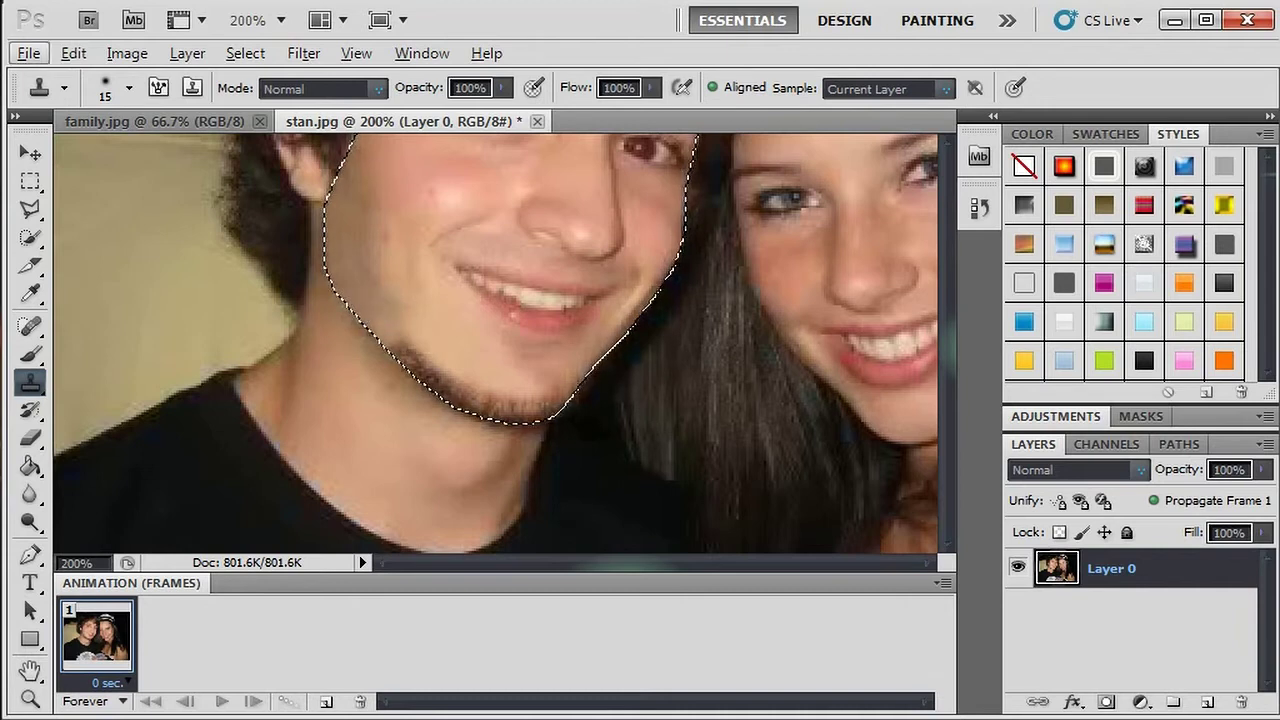
left_click_drag(336, 288, 398, 358)
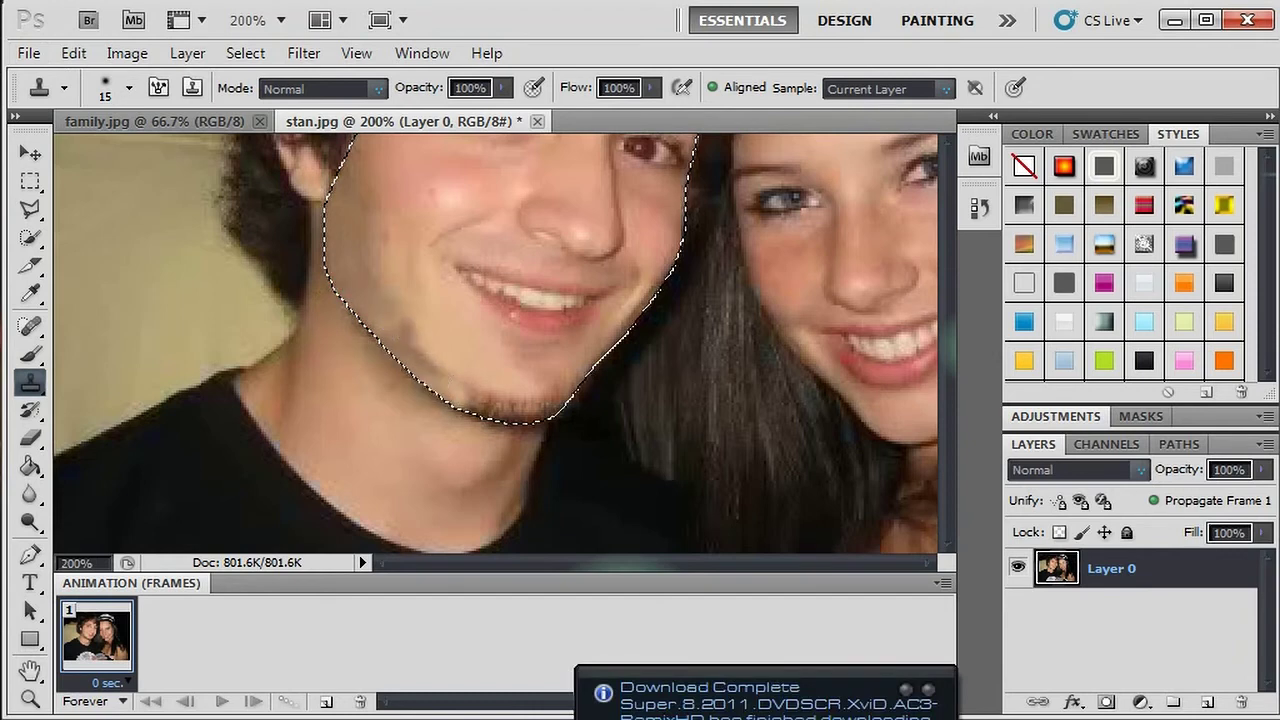
left_click_drag(411, 329, 460, 394)
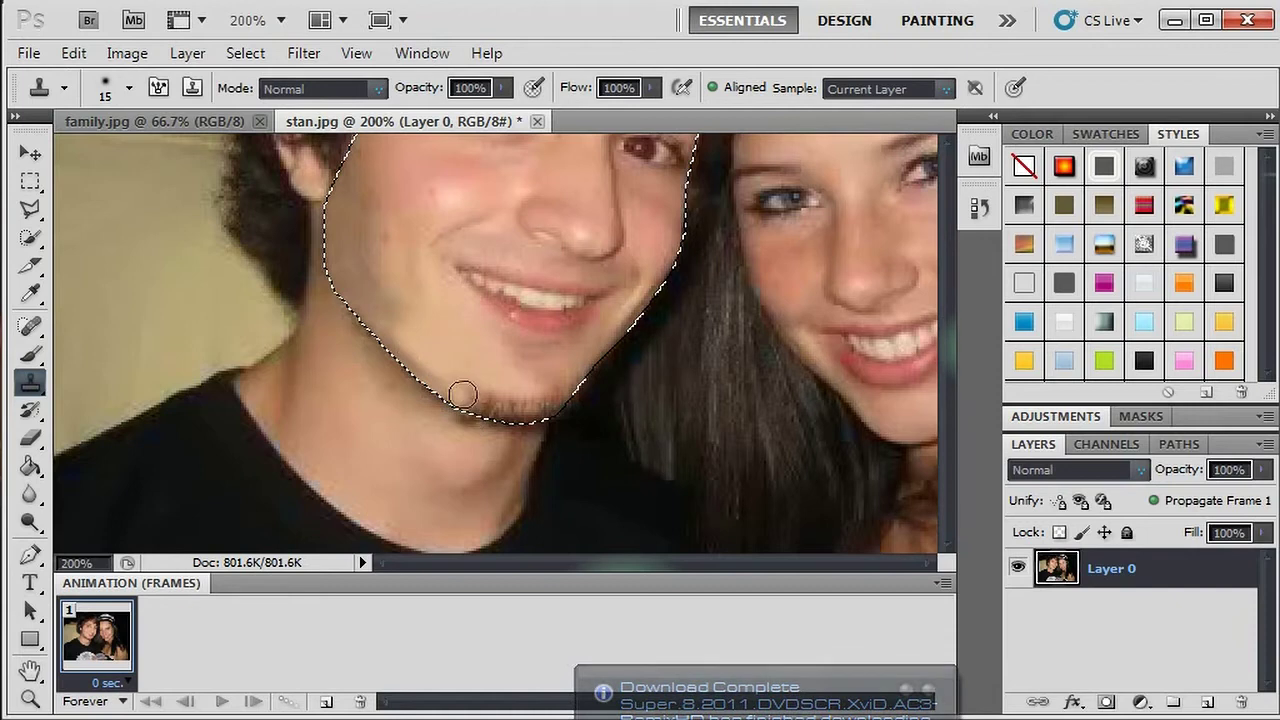
left_click(403, 331, "alt")
left_click_drag(408, 346, 532, 428)
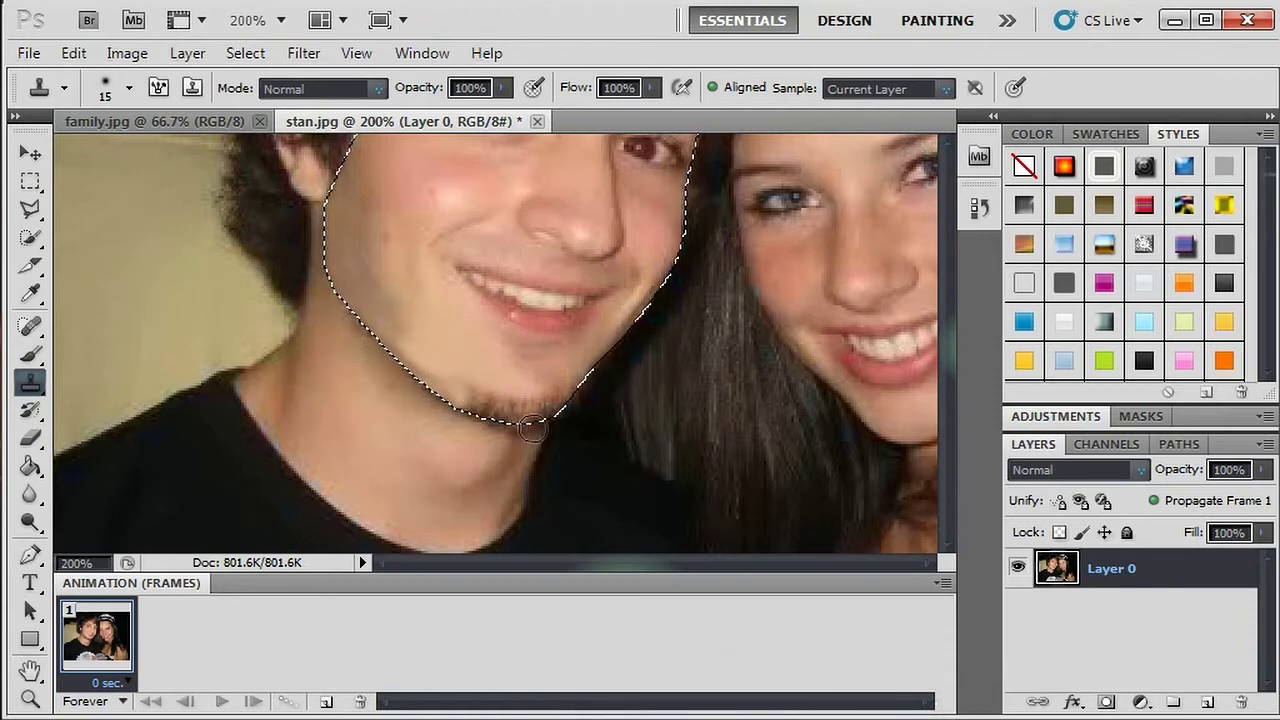
left_click(362, 306, "alt")
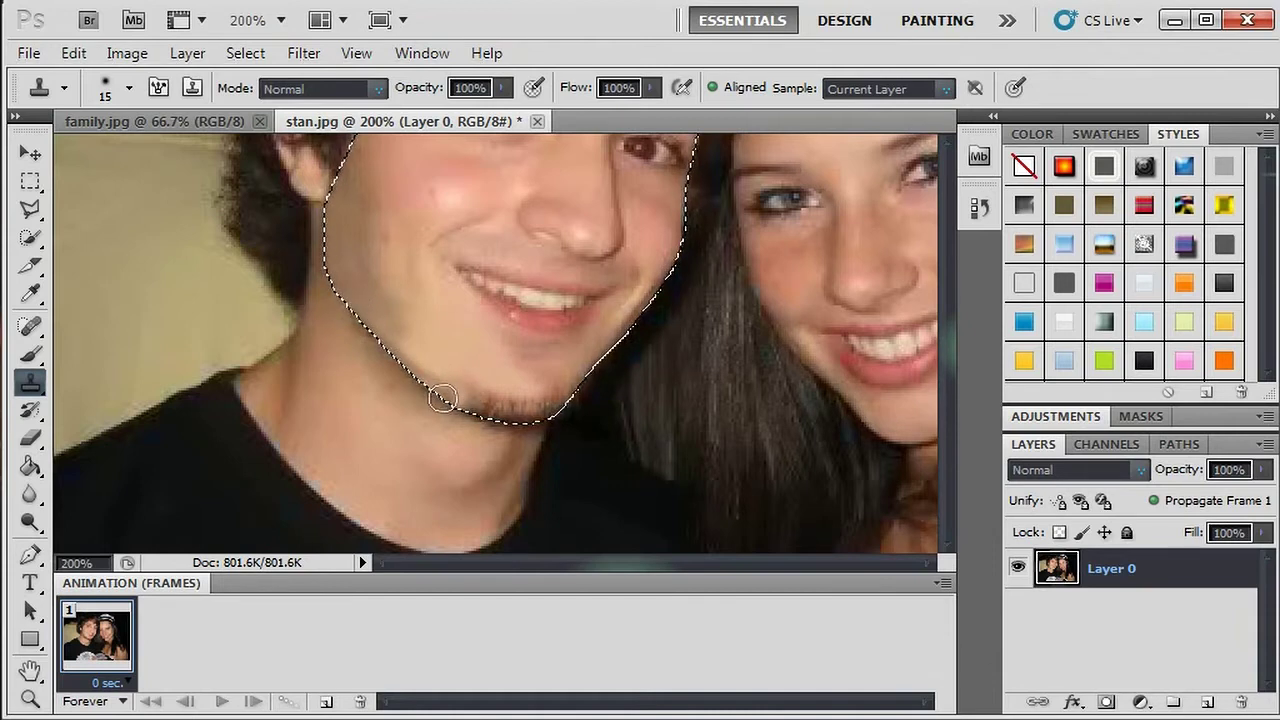
mouse_move(466, 406)
left_mouse_down()
mouse_move(528, 418)
mouse_move(574, 397)
left_mouse_up()
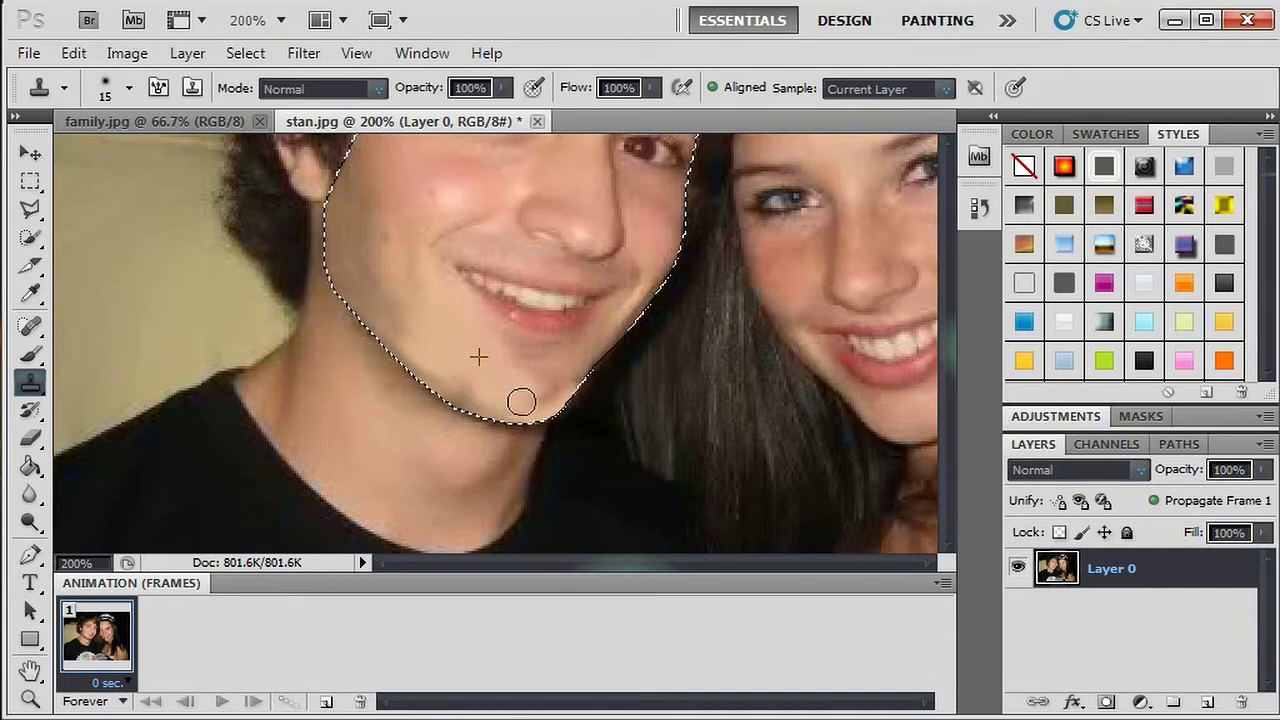
mouse_move(549, 374)
left_mouse_down()
mouse_move(531, 371)
mouse_move(541, 368)
left_mouse_up()
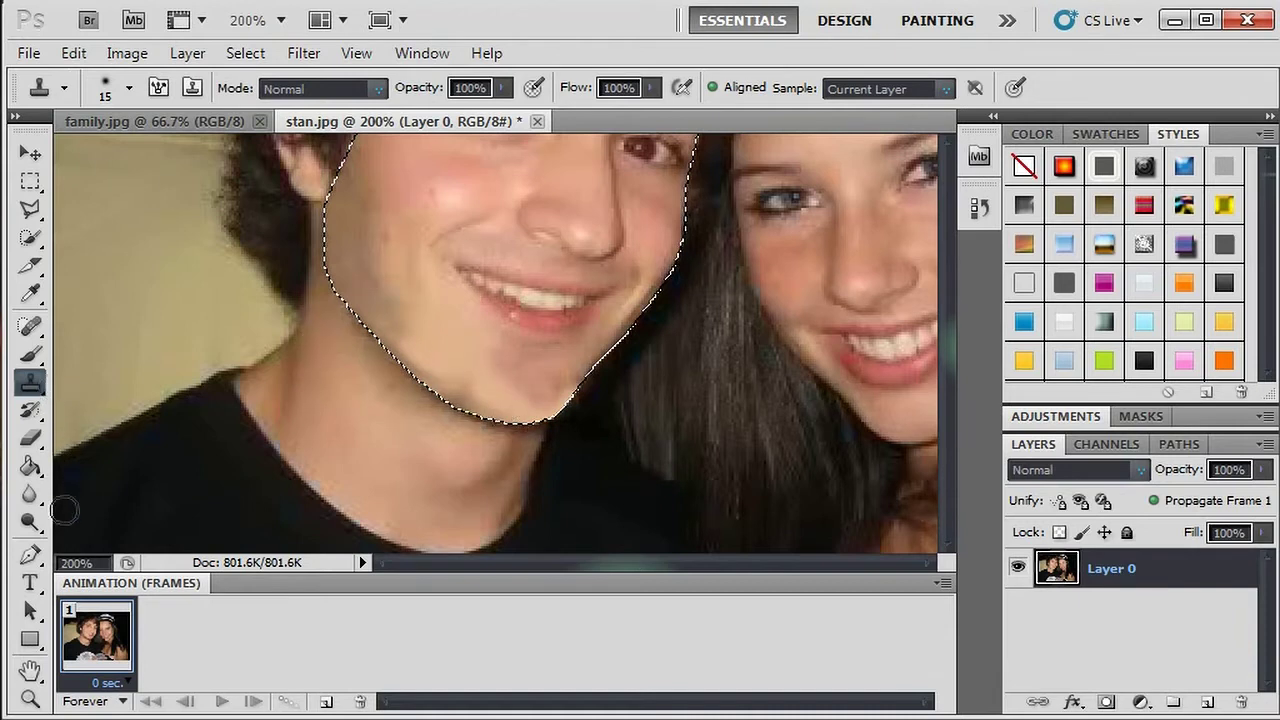
- Smudge the chin and jawline skin with a 27 px Smudge Tool brush
left_click(31, 493)
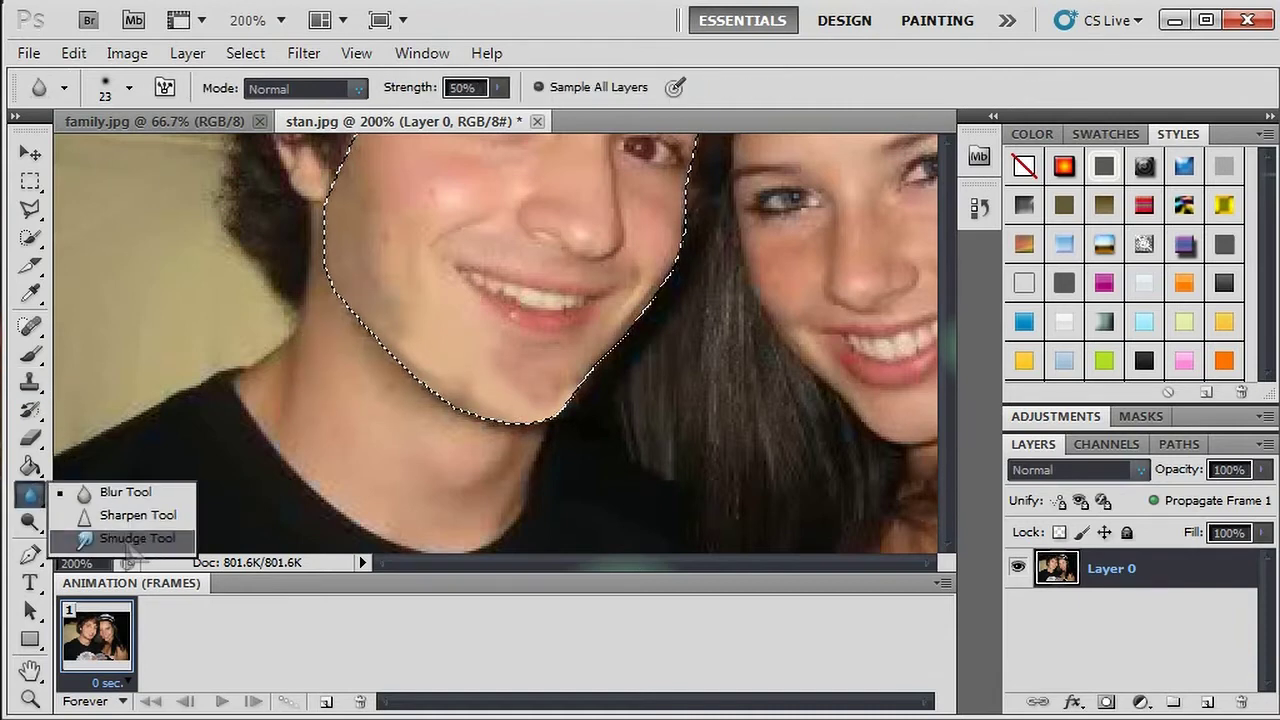
left_click(90, 538)
left_click(129, 88)
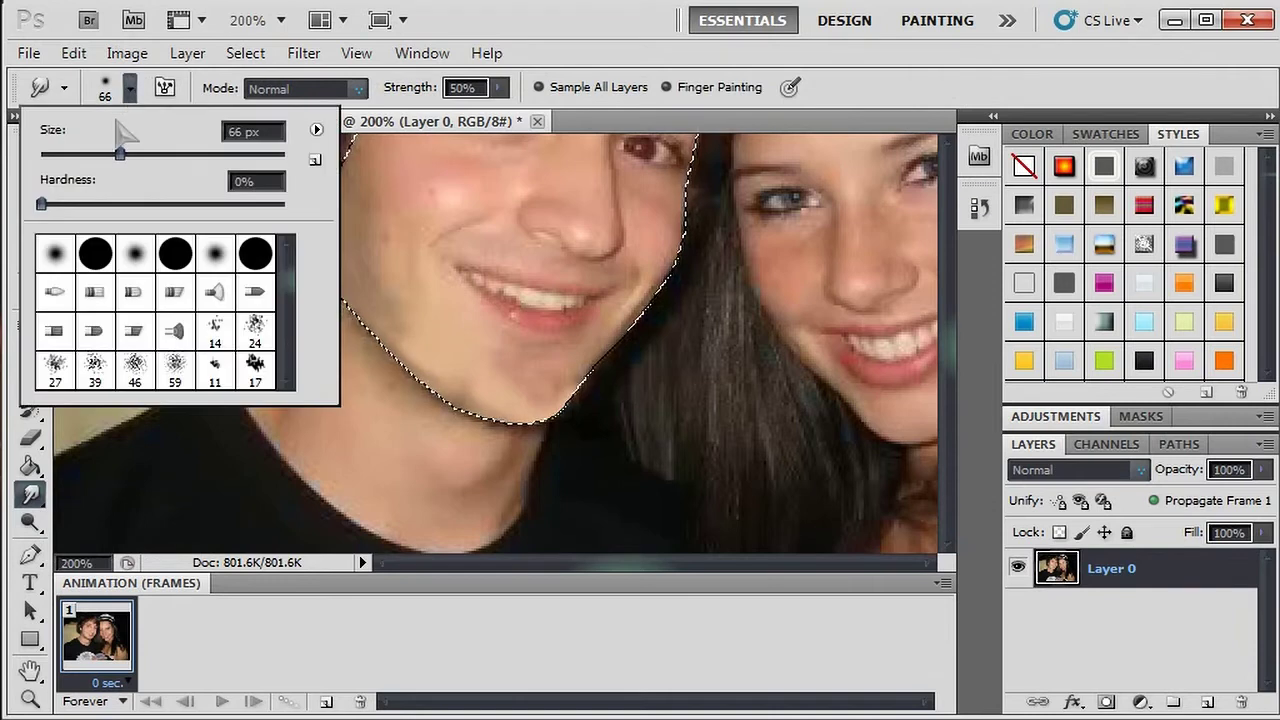
left_click_drag(126, 160, 72, 160)
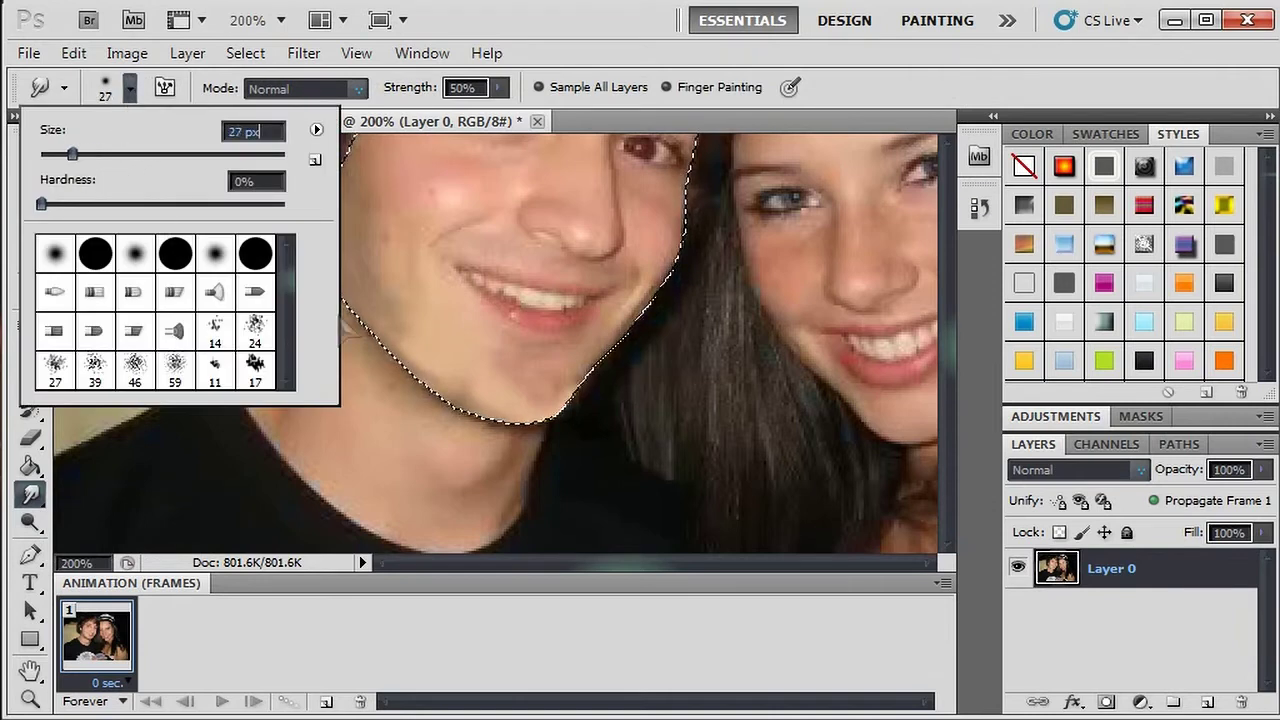
left_click(482, 350)
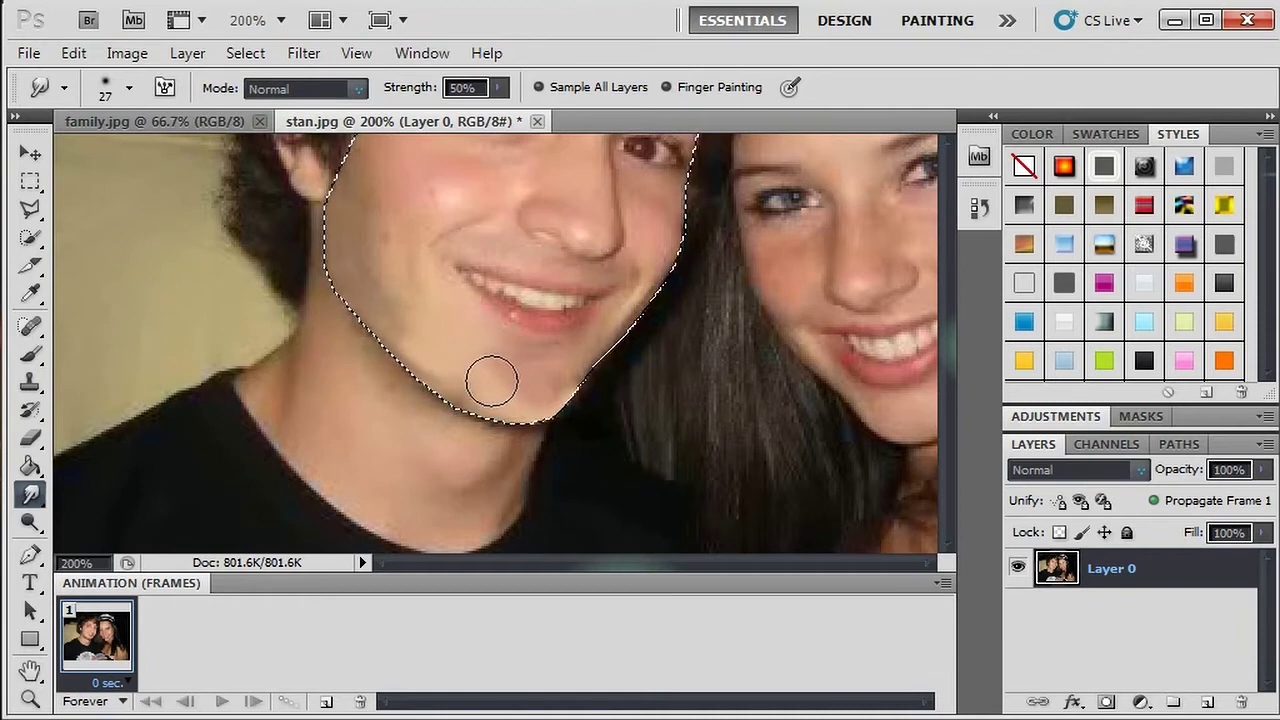
mouse_move(517, 387)
left_mouse_down()
mouse_move(434, 354)
mouse_move(433, 339)
left_mouse_up()
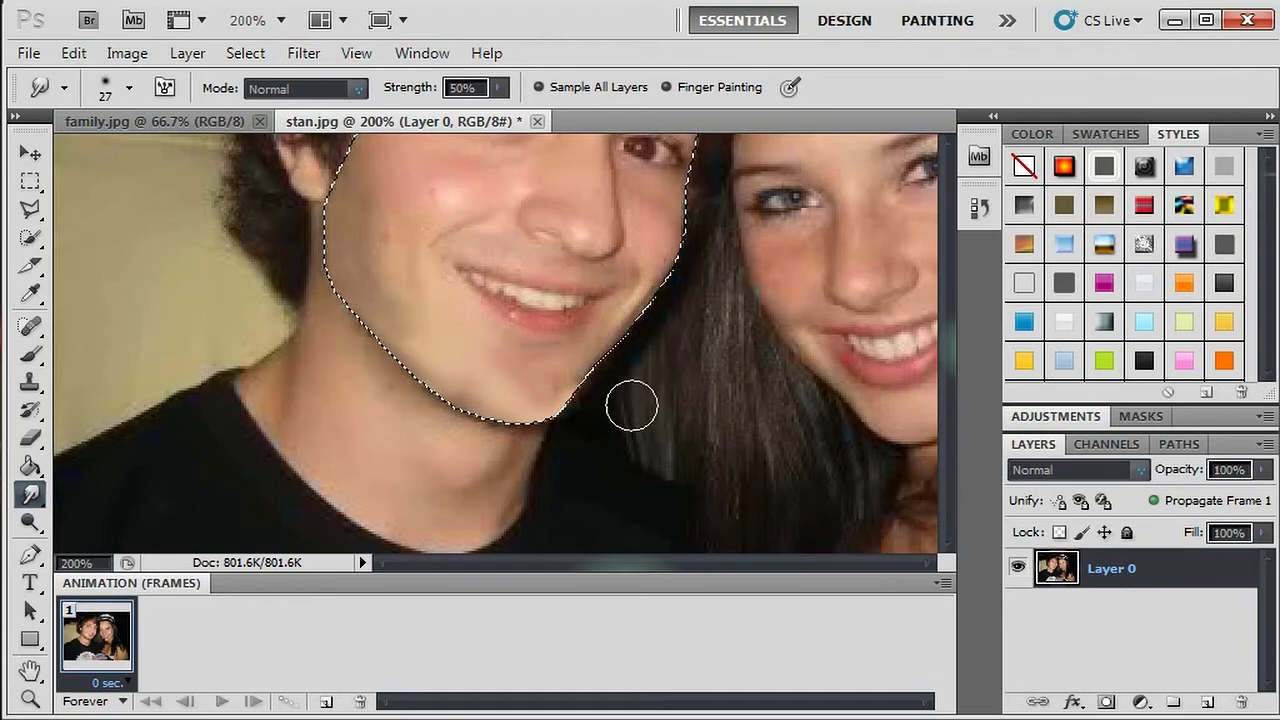
scroll(631, 403, "up", 2)
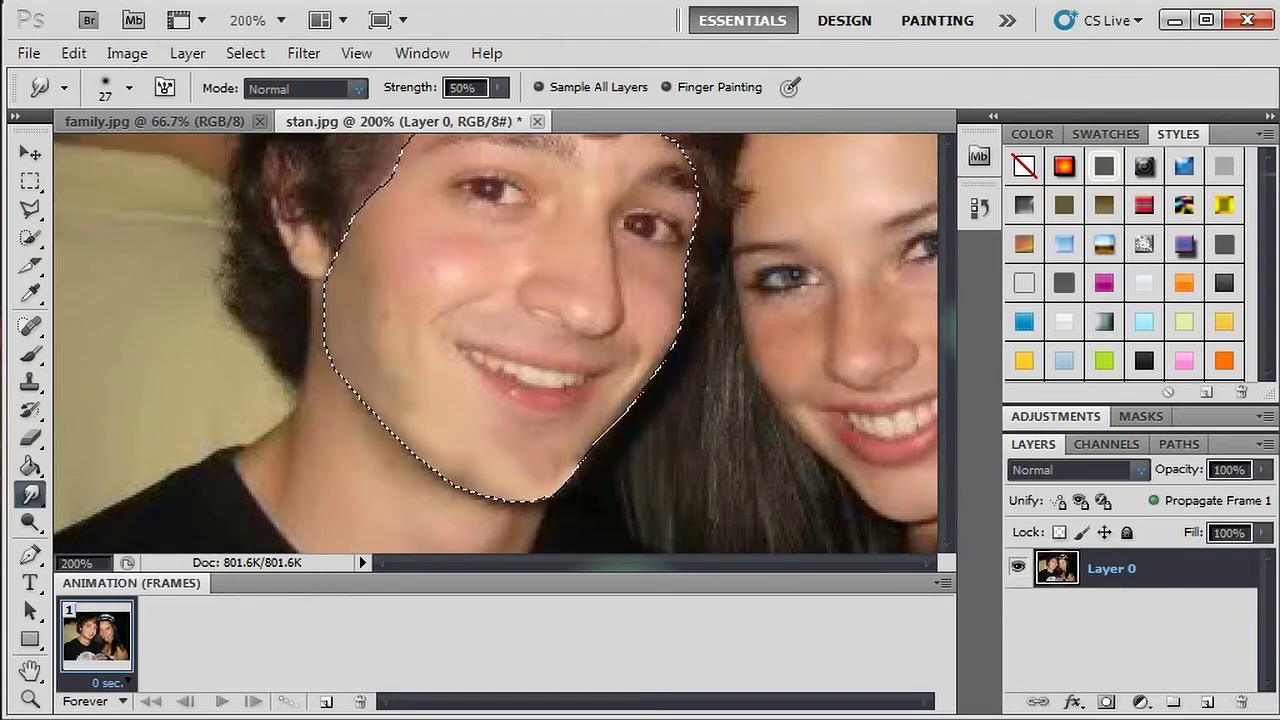
scroll(594, 506, "up", 7)
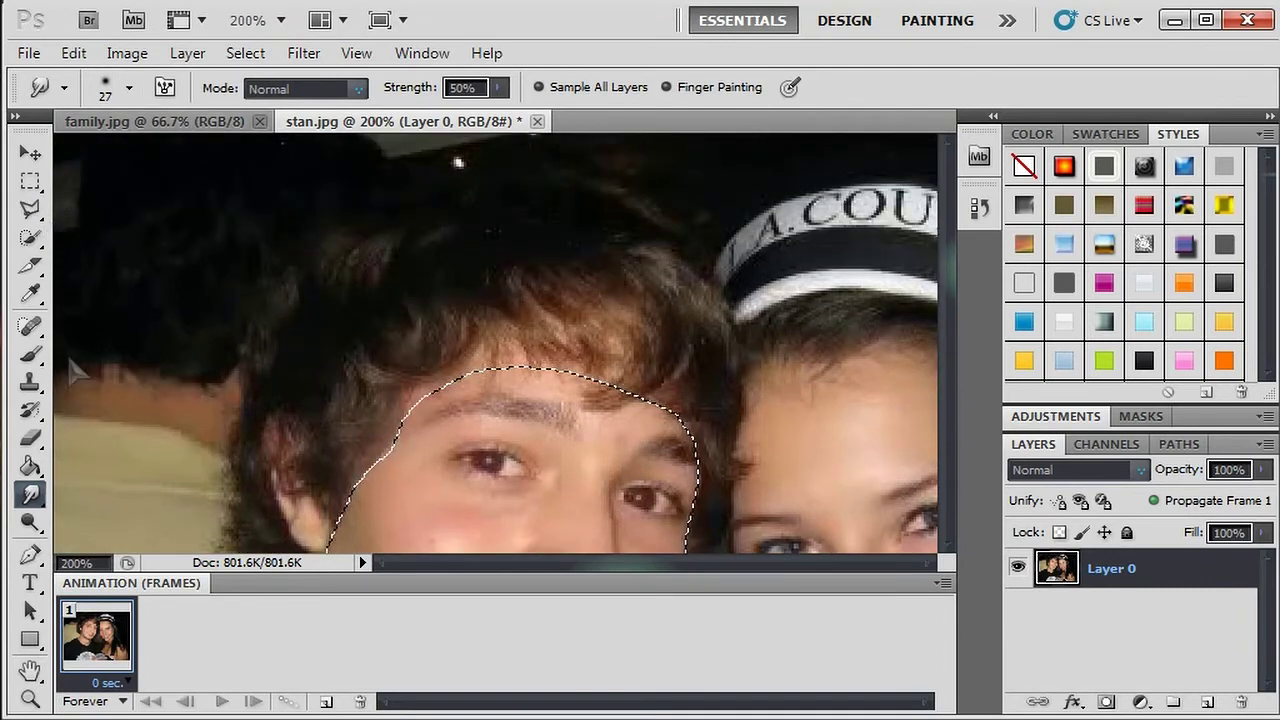
- Clone forehead skin along the hairline and between the eyebrows with the Clone Stamp
left_click(30, 382)
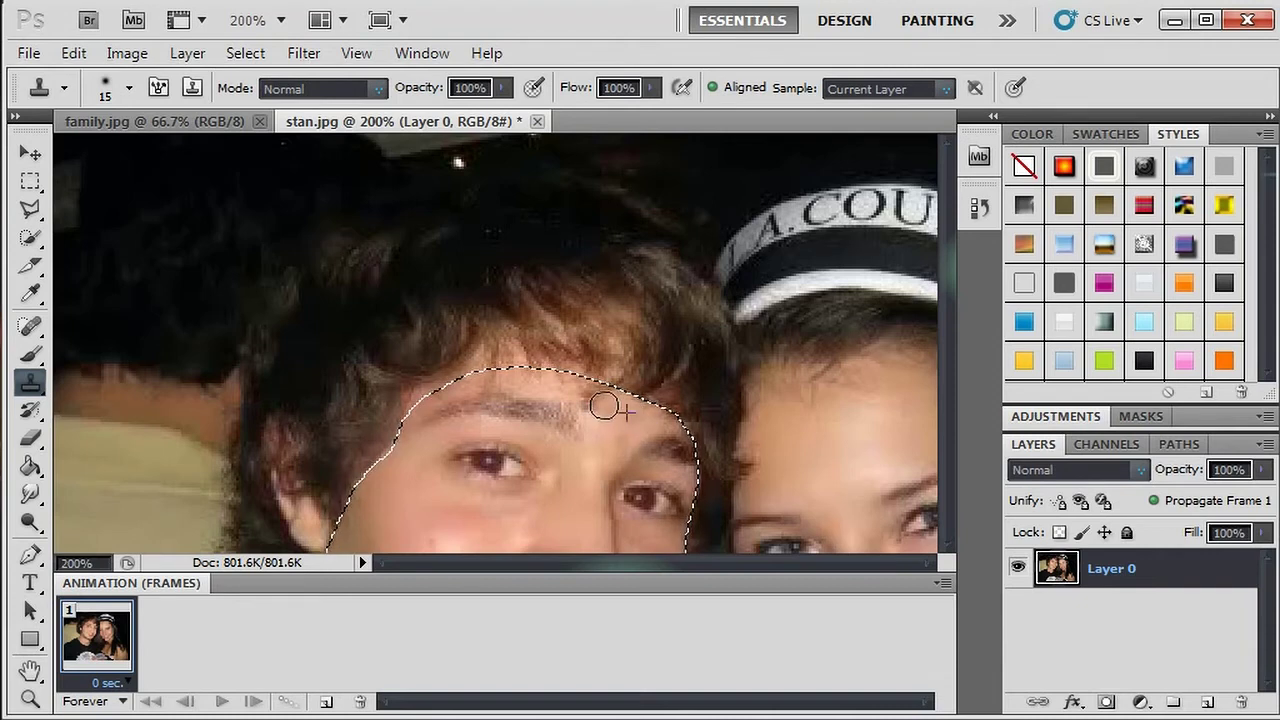
left_click(611, 410, "alt")
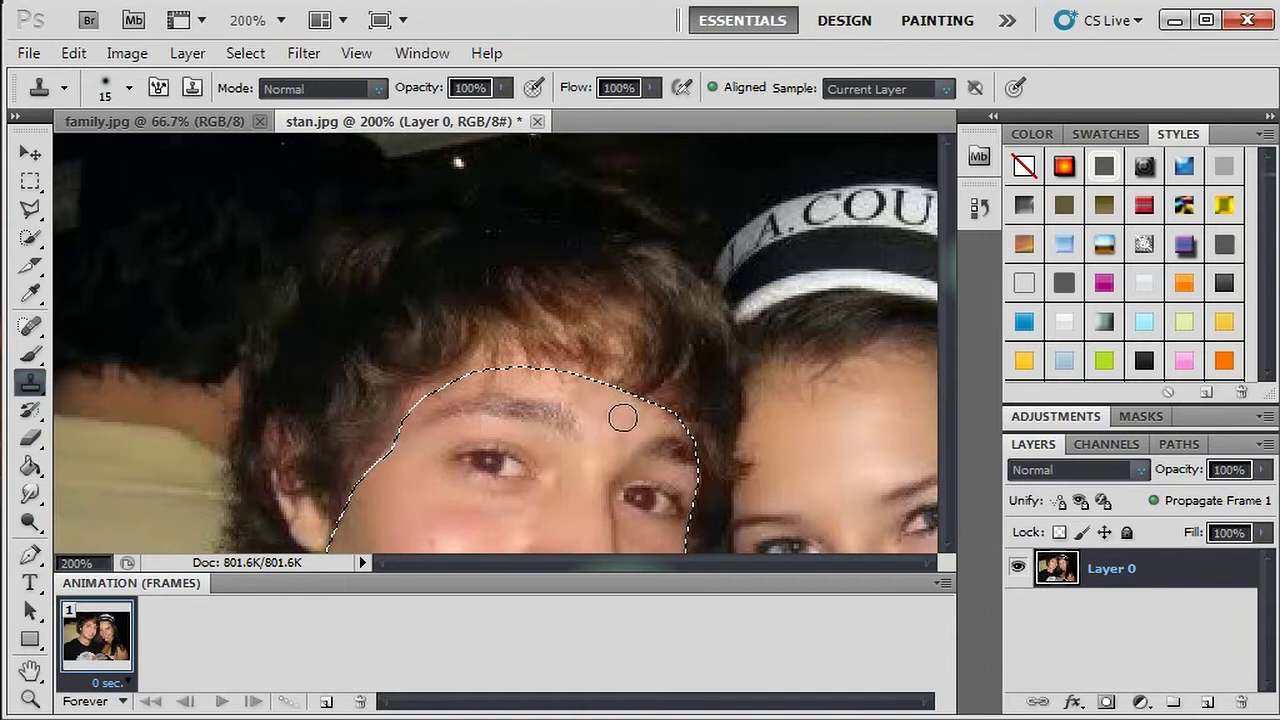
mouse_move(543, 377)
left_mouse_down()
mouse_move(600, 411)
mouse_move(490, 376)
mouse_move(624, 422)
mouse_move(529, 380)
left_mouse_up()
scroll(752, 540, "down", 3)
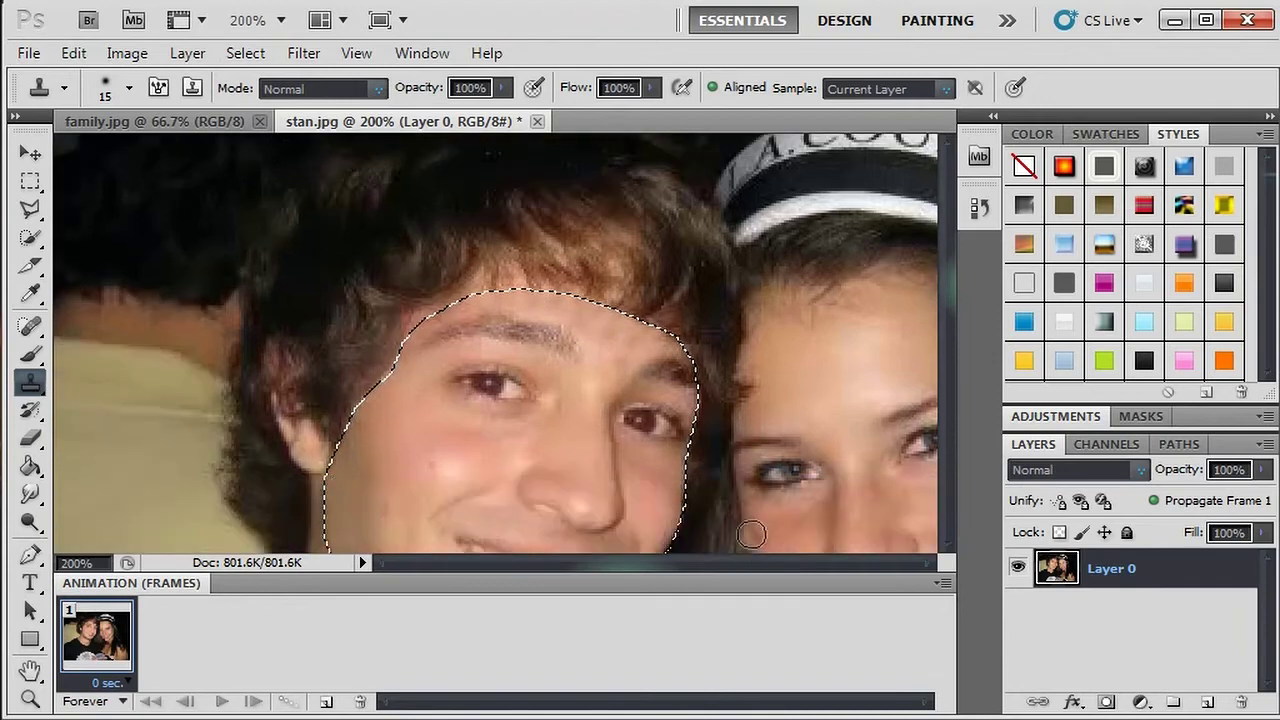
left_click(580, 320)
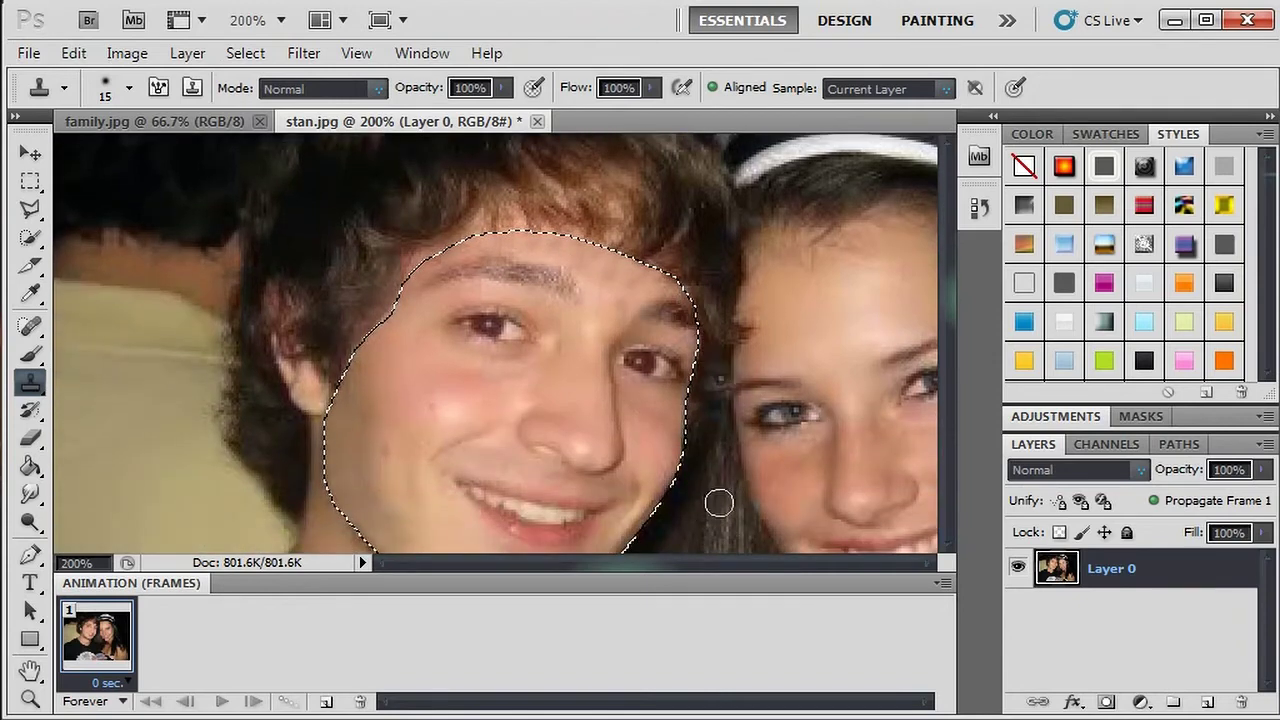
scroll(740, 565, "right", 3)
scroll(400, 240, "down", 4)
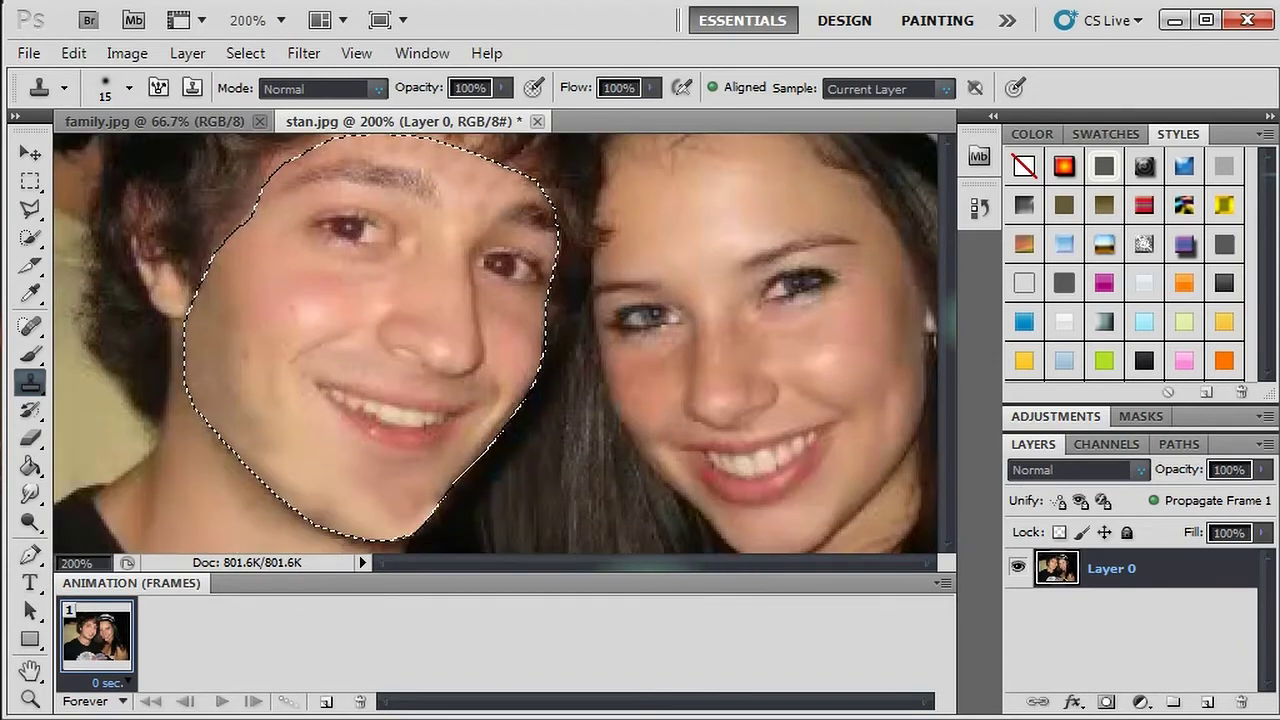
- Paste the cut-out face into family.jpg as a new layer
scroll(430, 360, "up", 2)
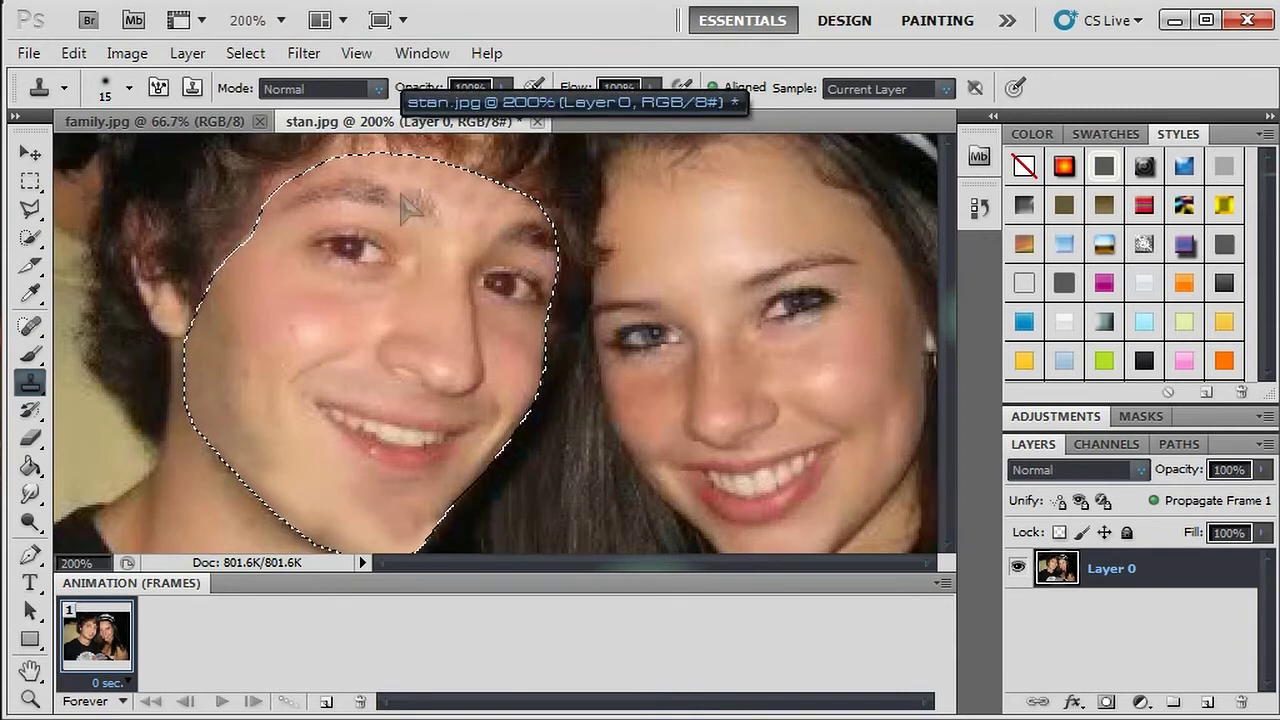
left_click(180, 122)
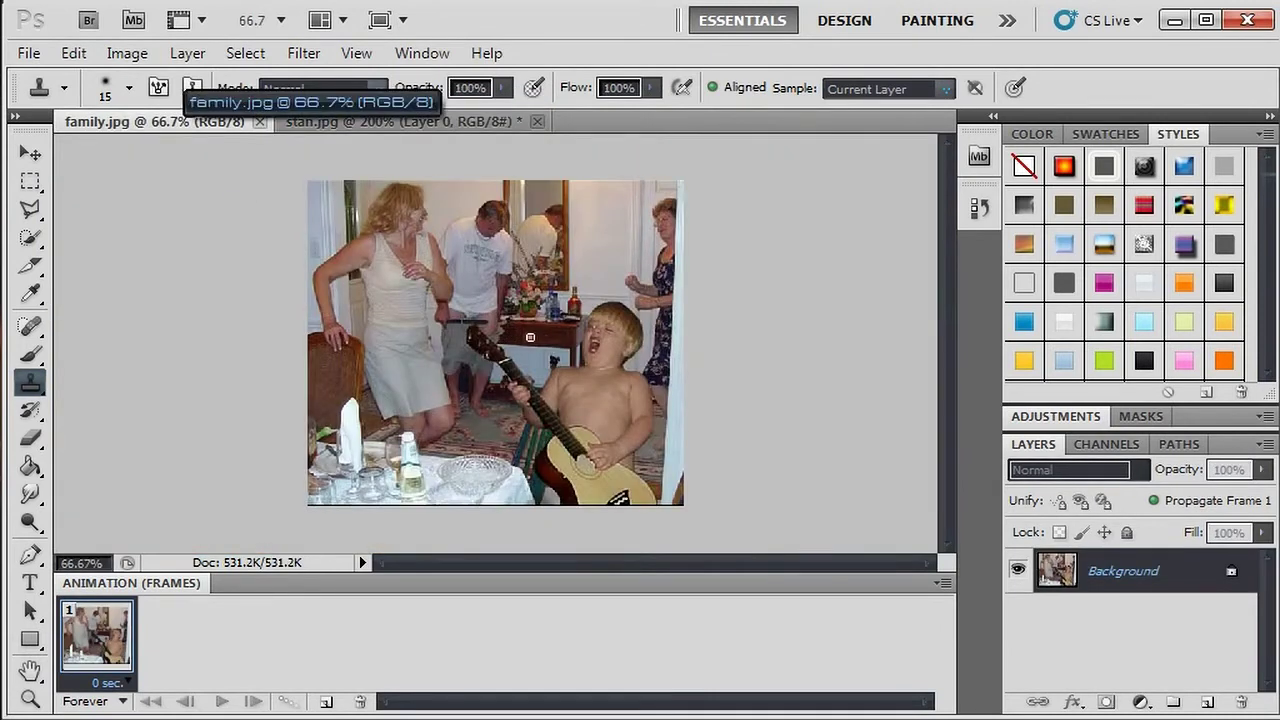
key("ctrl+v")
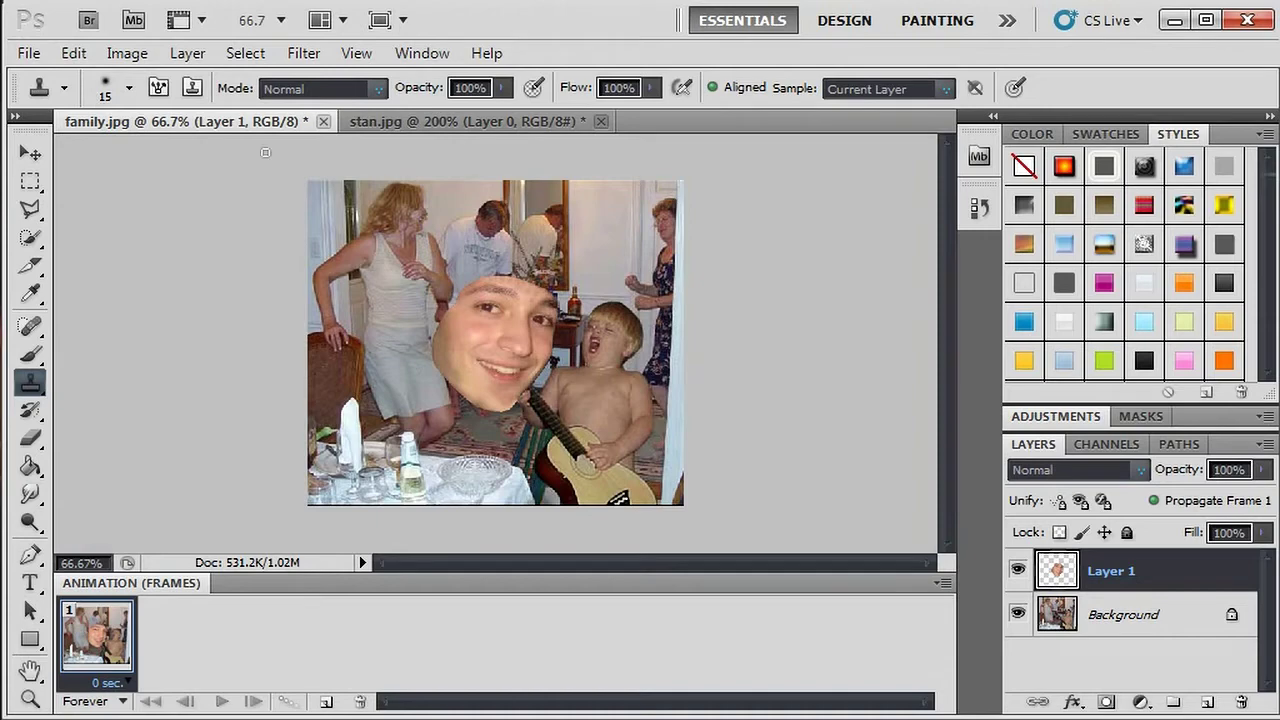
- Flip the pasted face horizontally with Edit > Transform
left_click(74, 53)
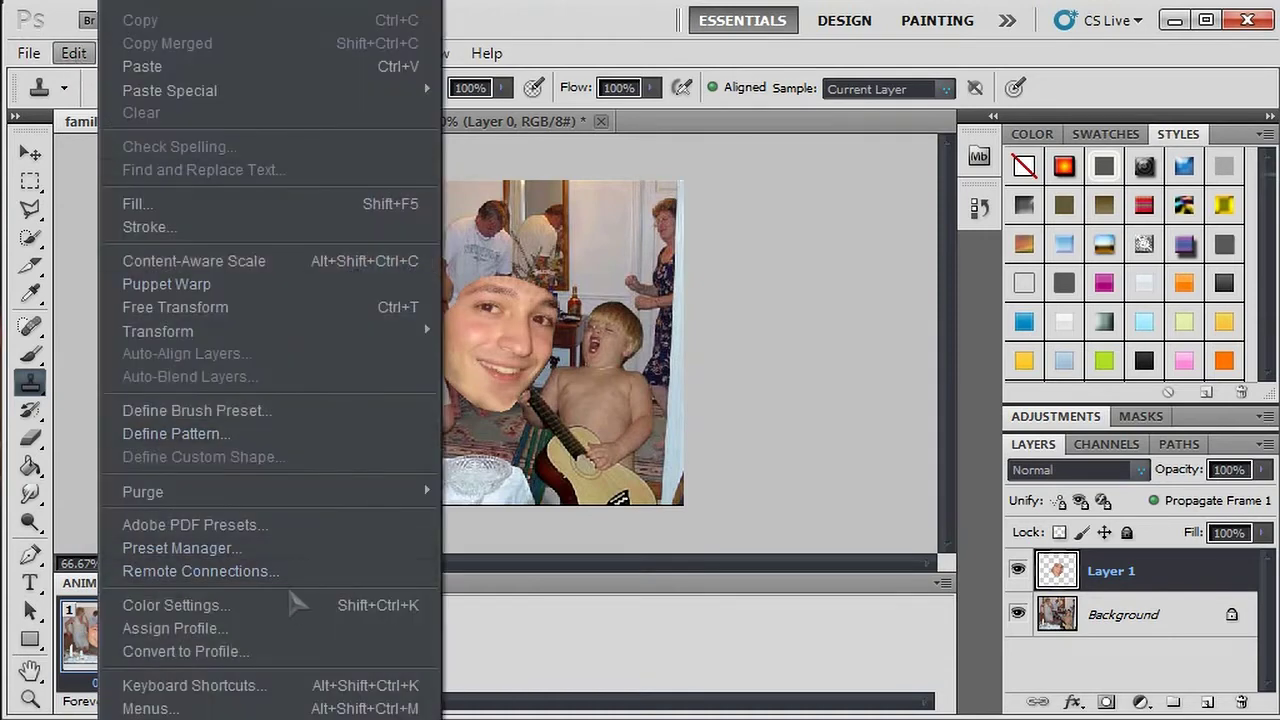
mouse_move(225, 333)
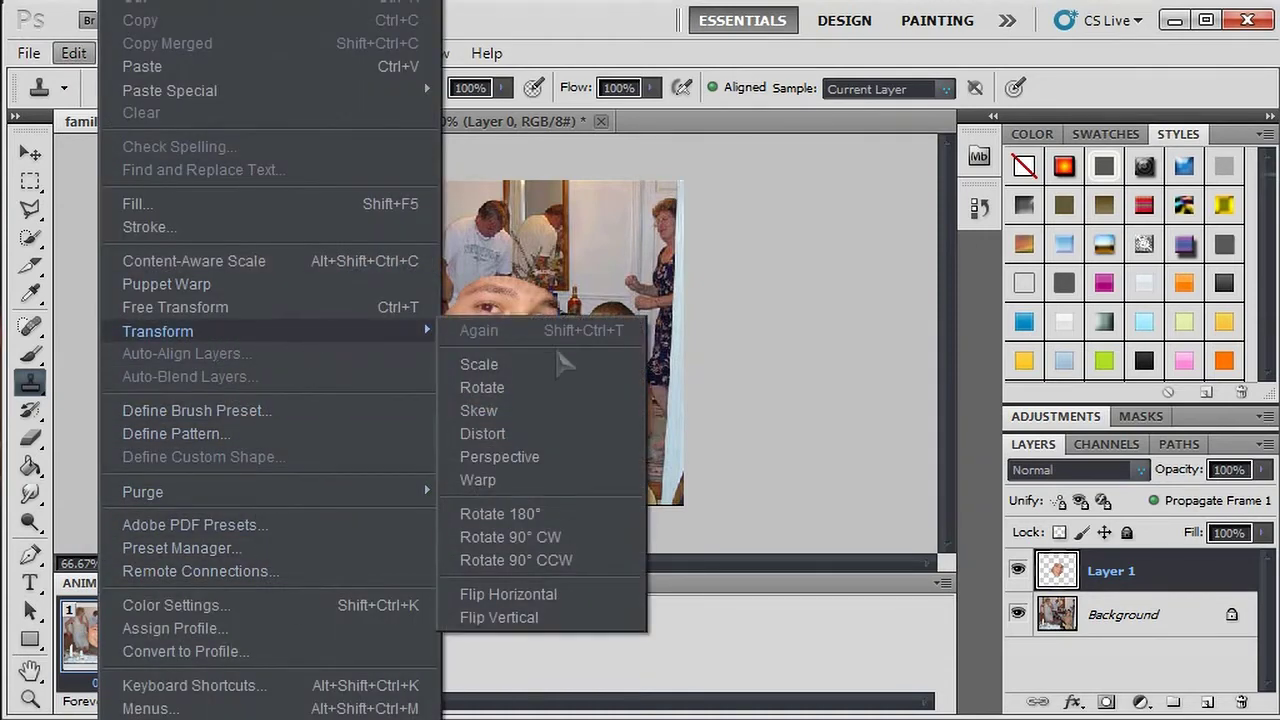
left_click(562, 600)
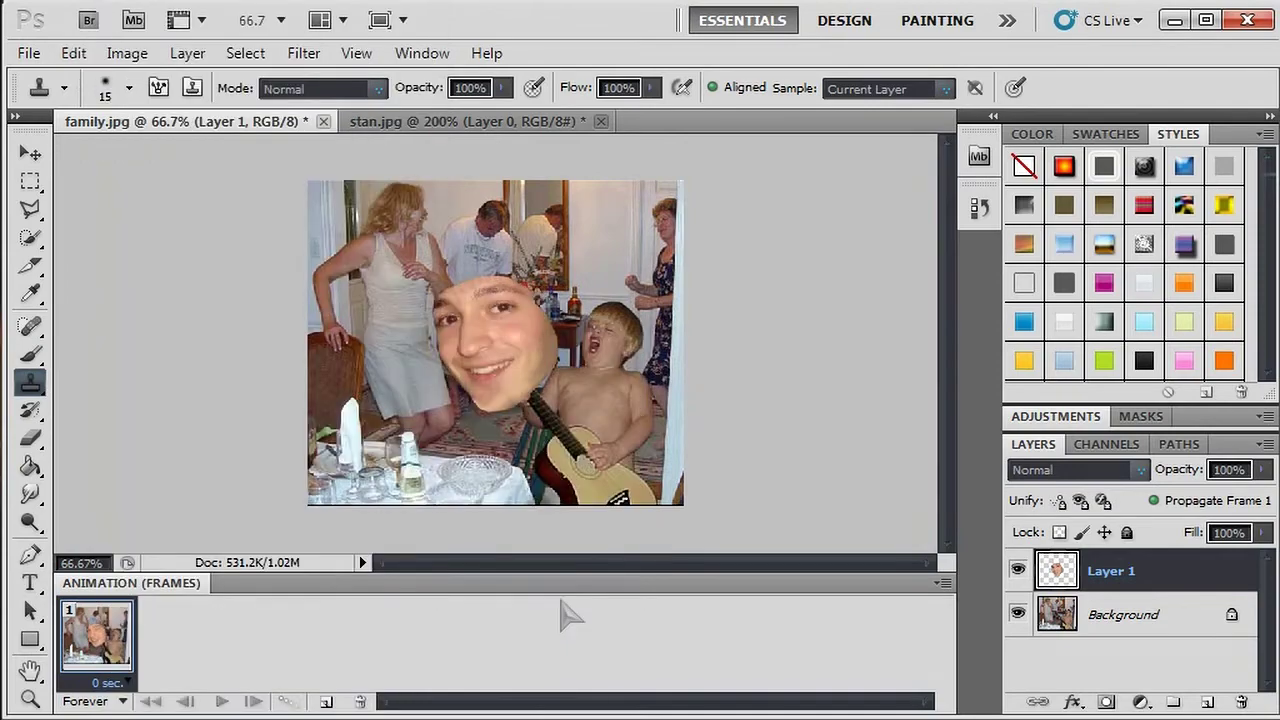
left_click(74, 53)
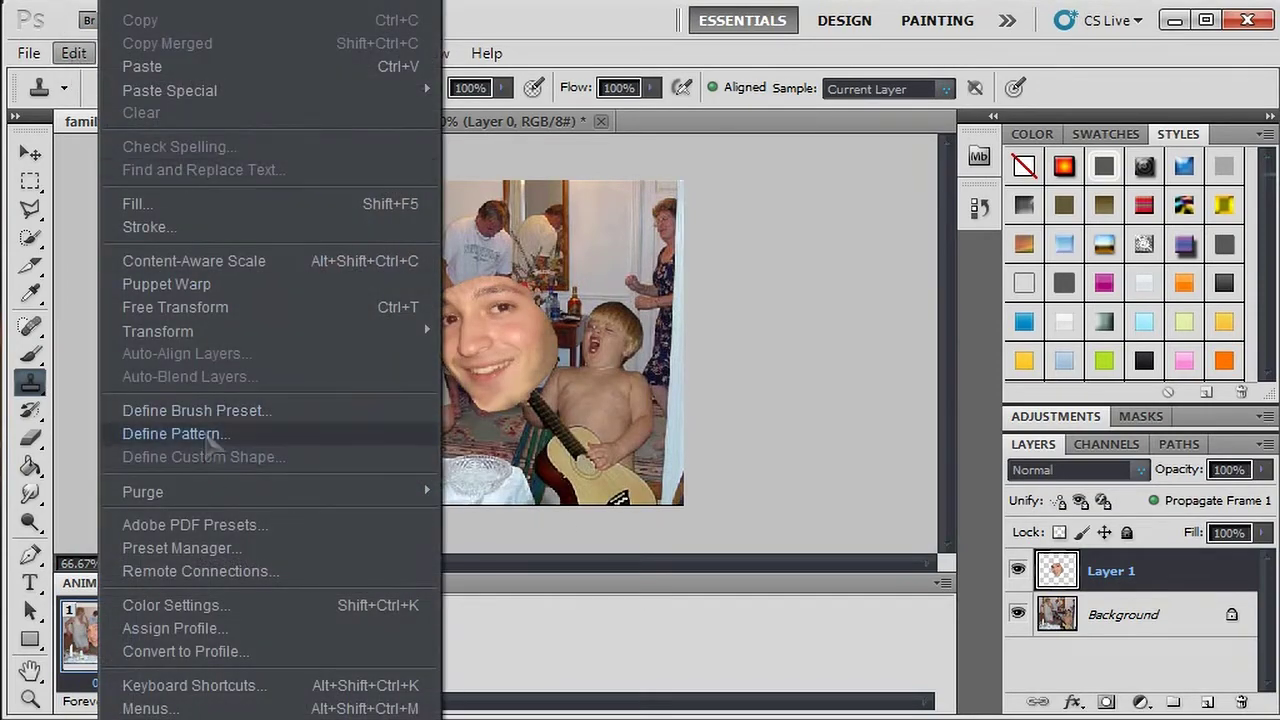
left_click(220, 314)
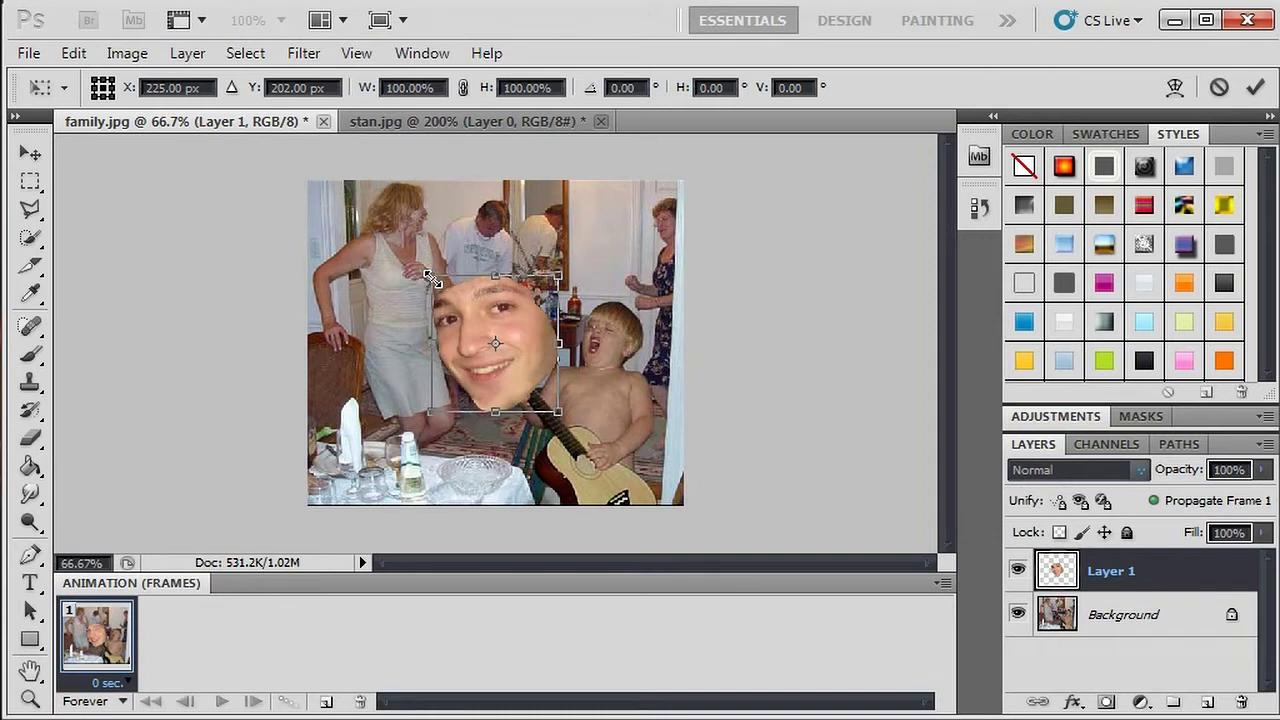
- Scale the face to about 52%, rotate it about 23°, and apply it over the boy's head
left_click_drag(432, 279, 480, 356)
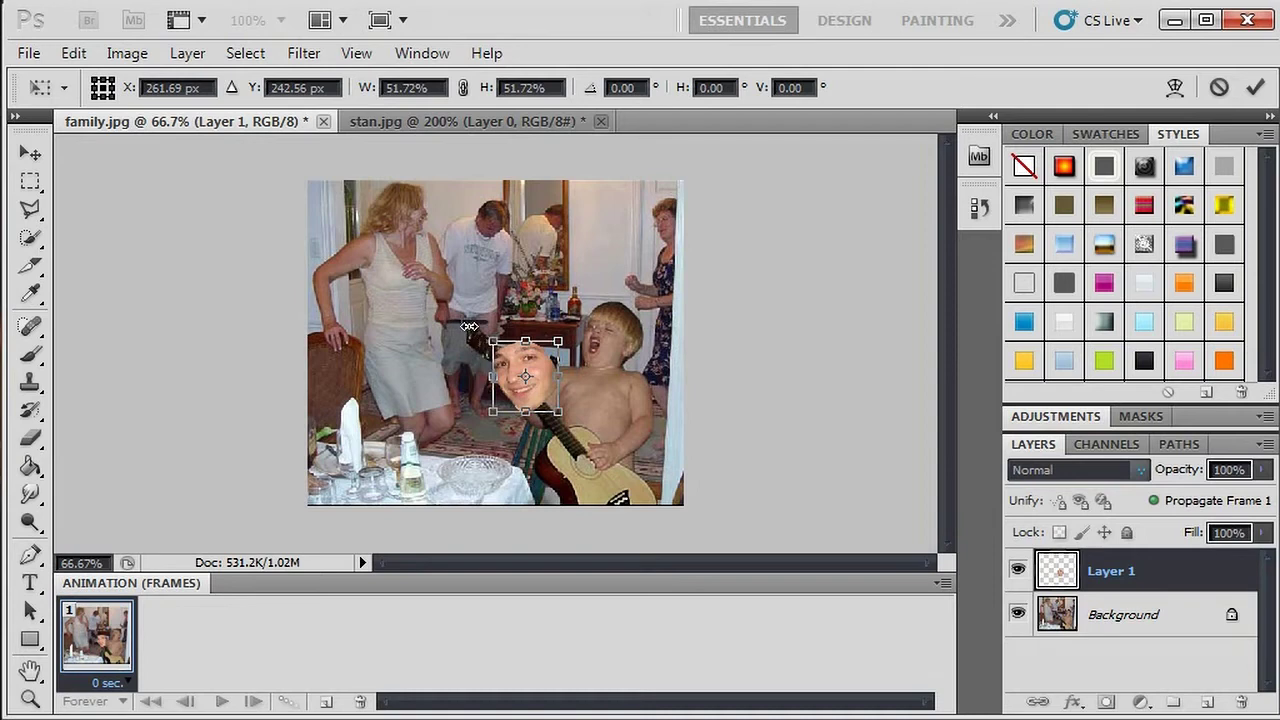
left_click_drag(470, 328, 493, 311)
left_click_drag(531, 396, 609, 361)
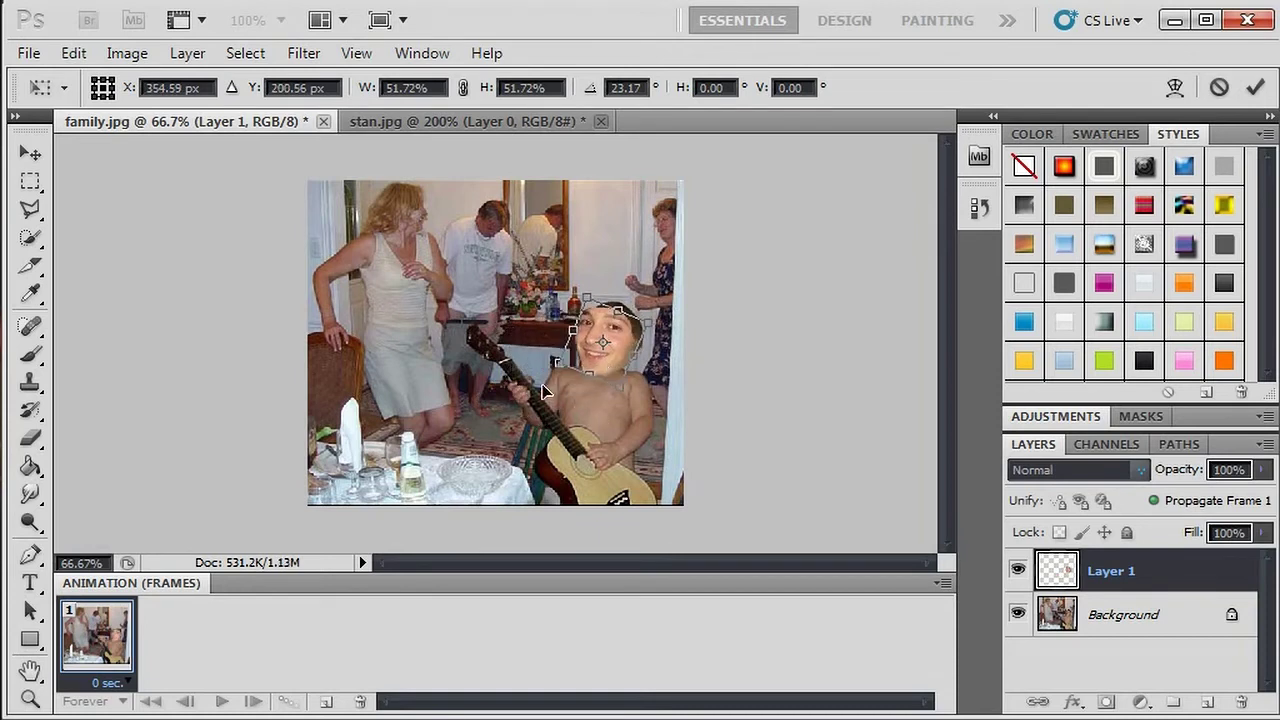
left_click(31, 153)
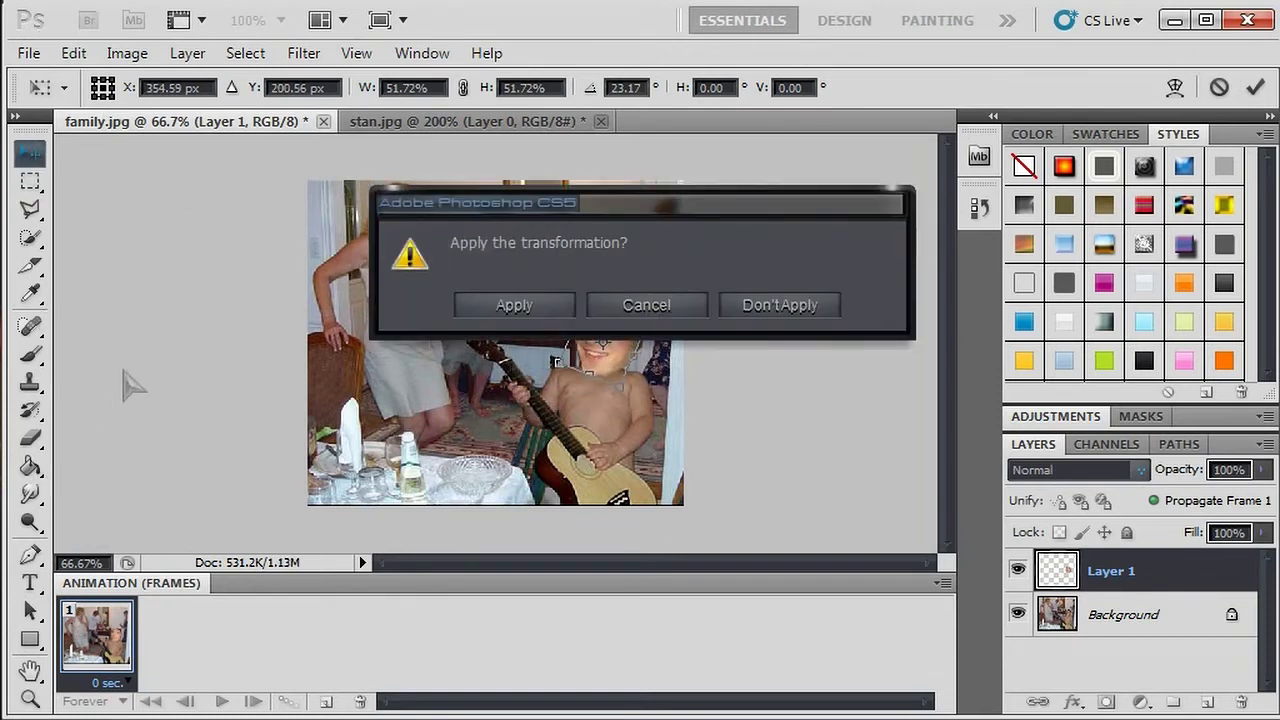
left_click(513, 305)
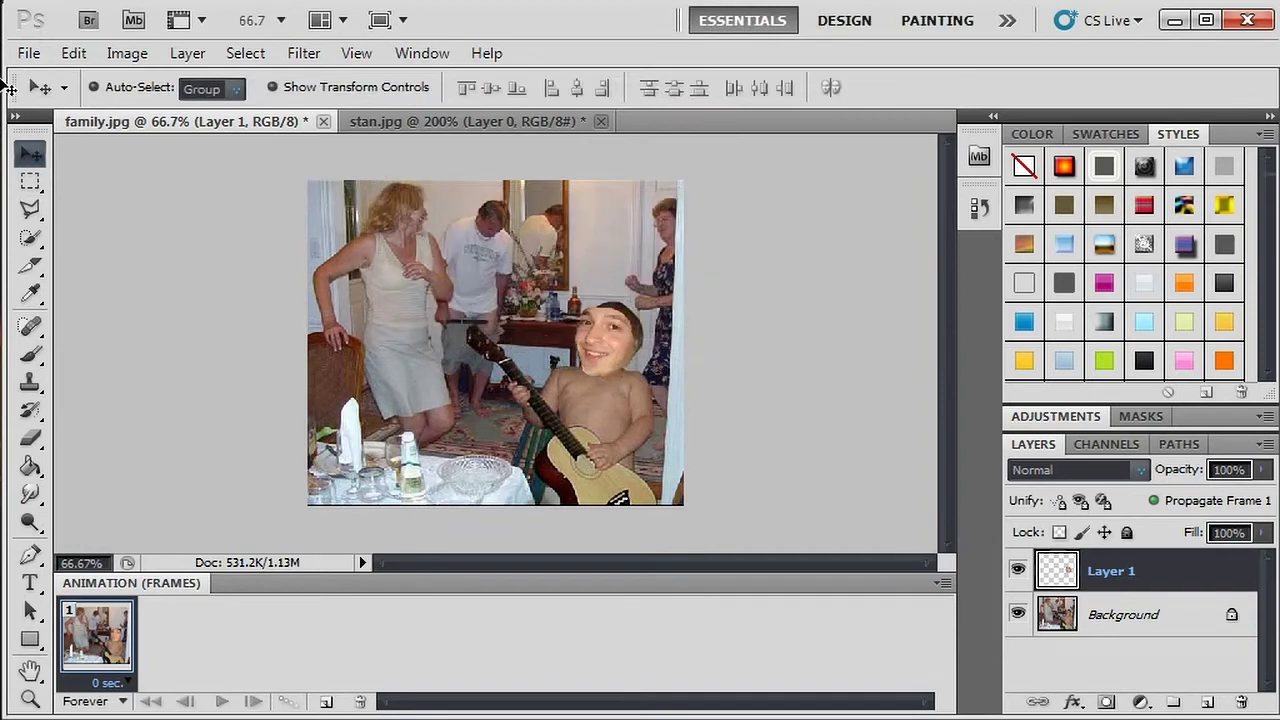
- Zoom in to 300% on the pasted face
left_click(30, 698)
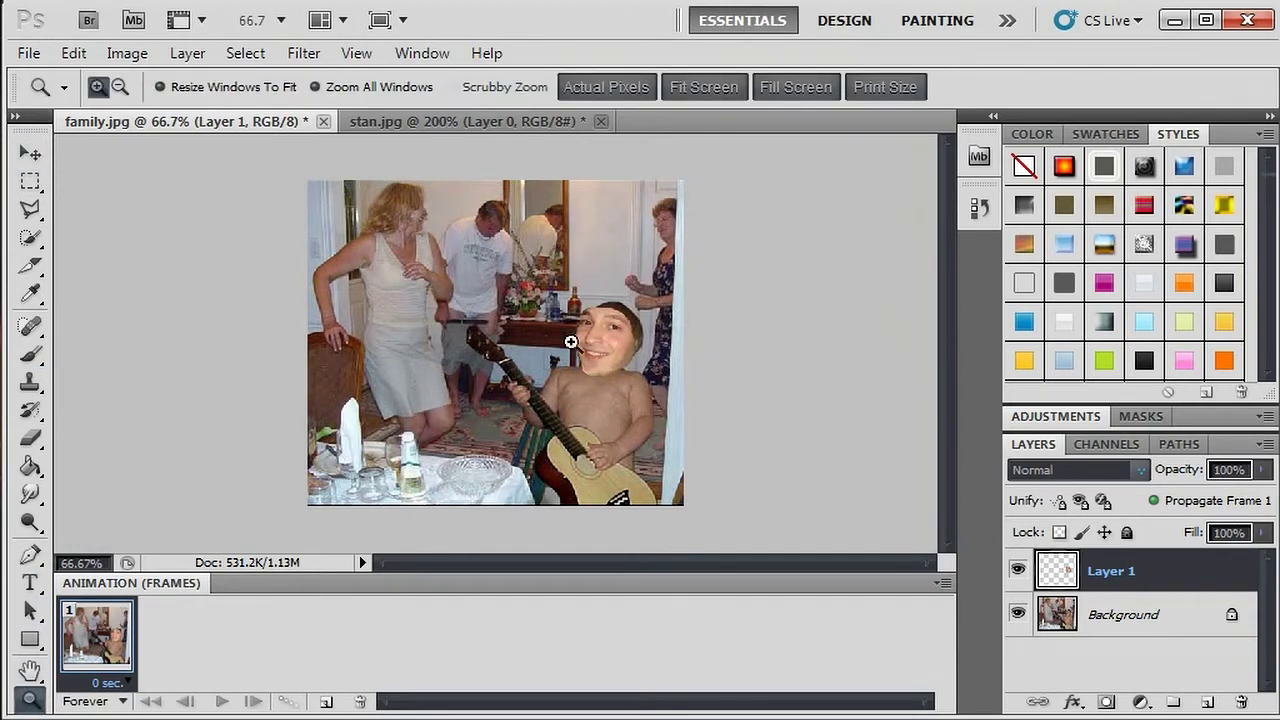
left_click(610, 353)
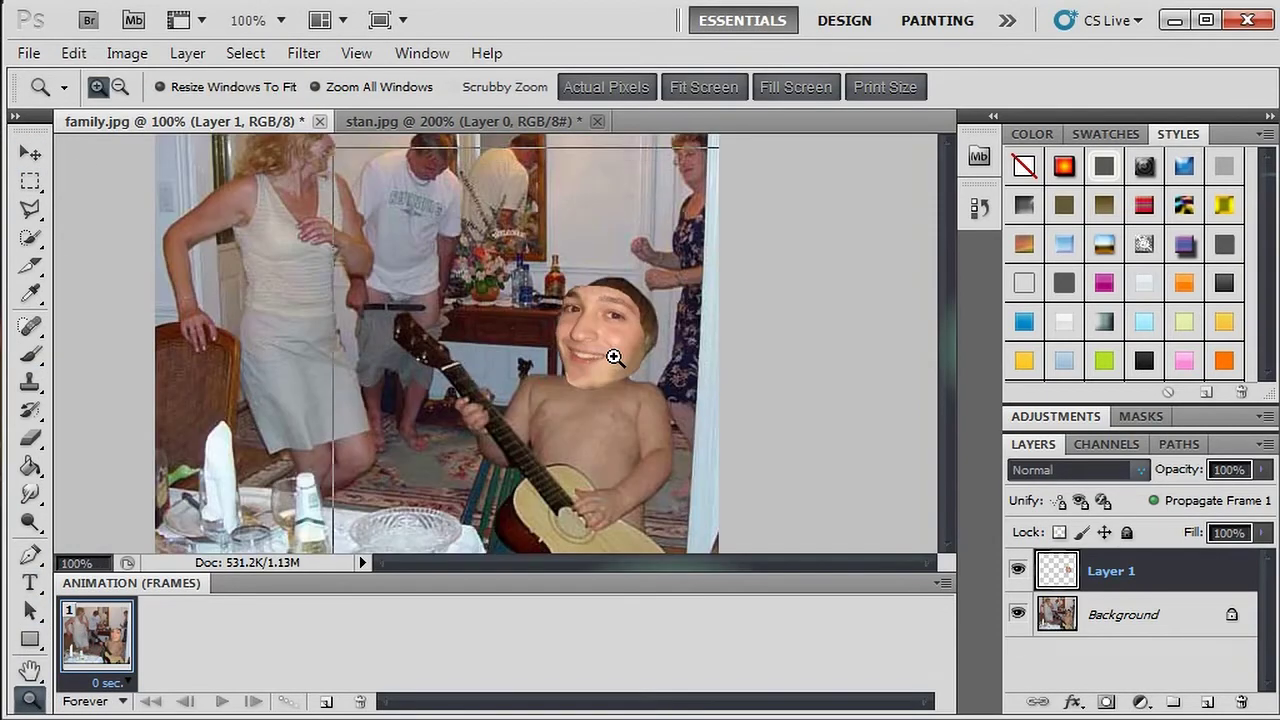
left_click(613, 357)
left_click(613, 357)
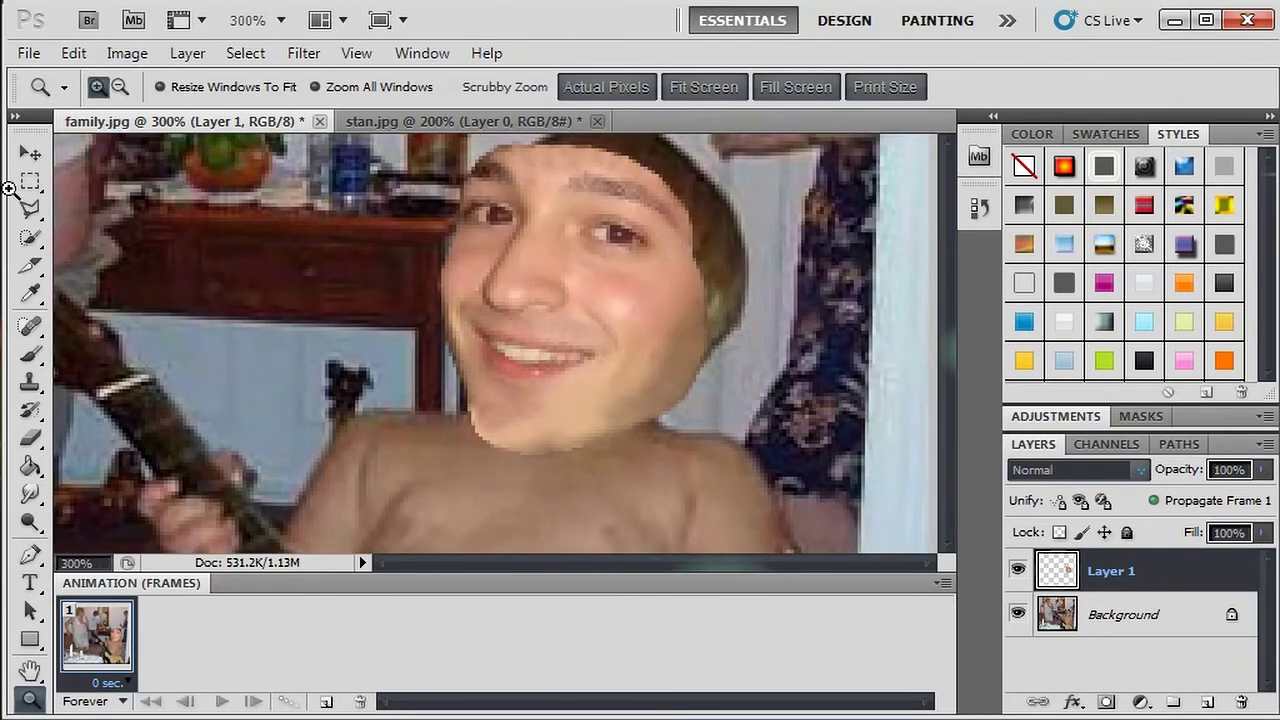
- Free-transform the face to 67.8% with a 1.94° tilt under the boy's hair and apply
left_click(73, 53)
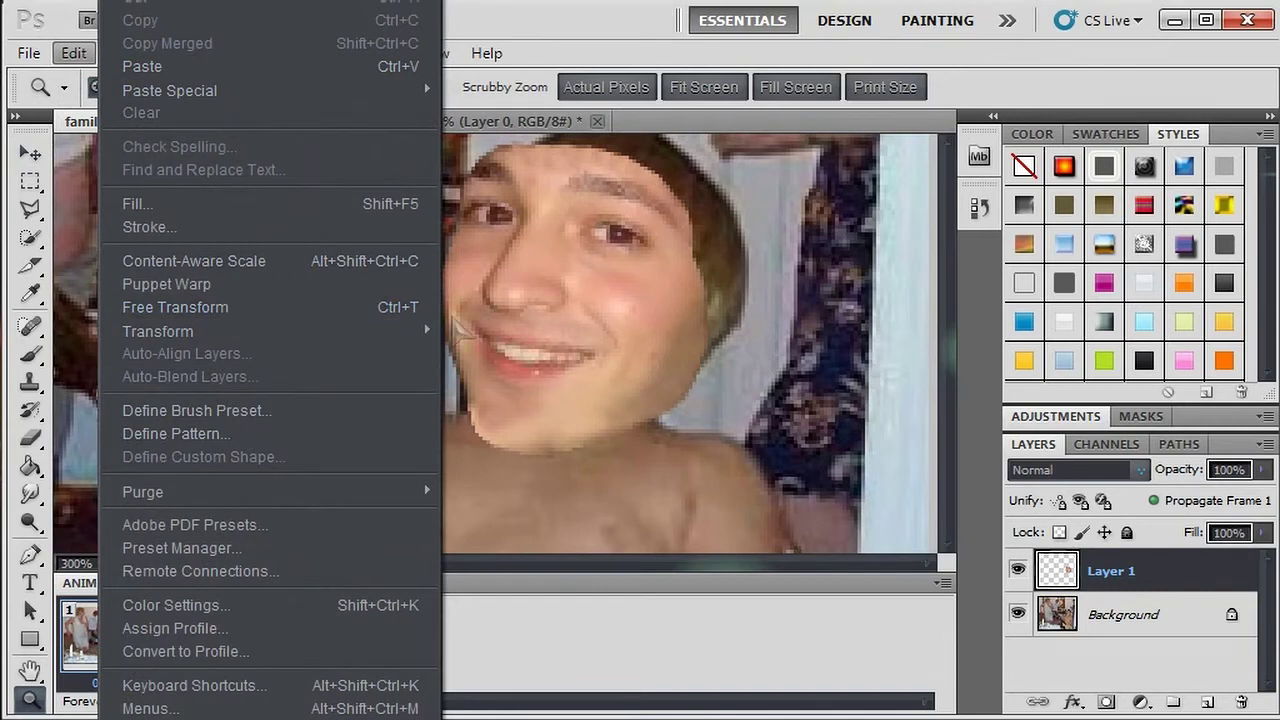
left_click(272, 310)
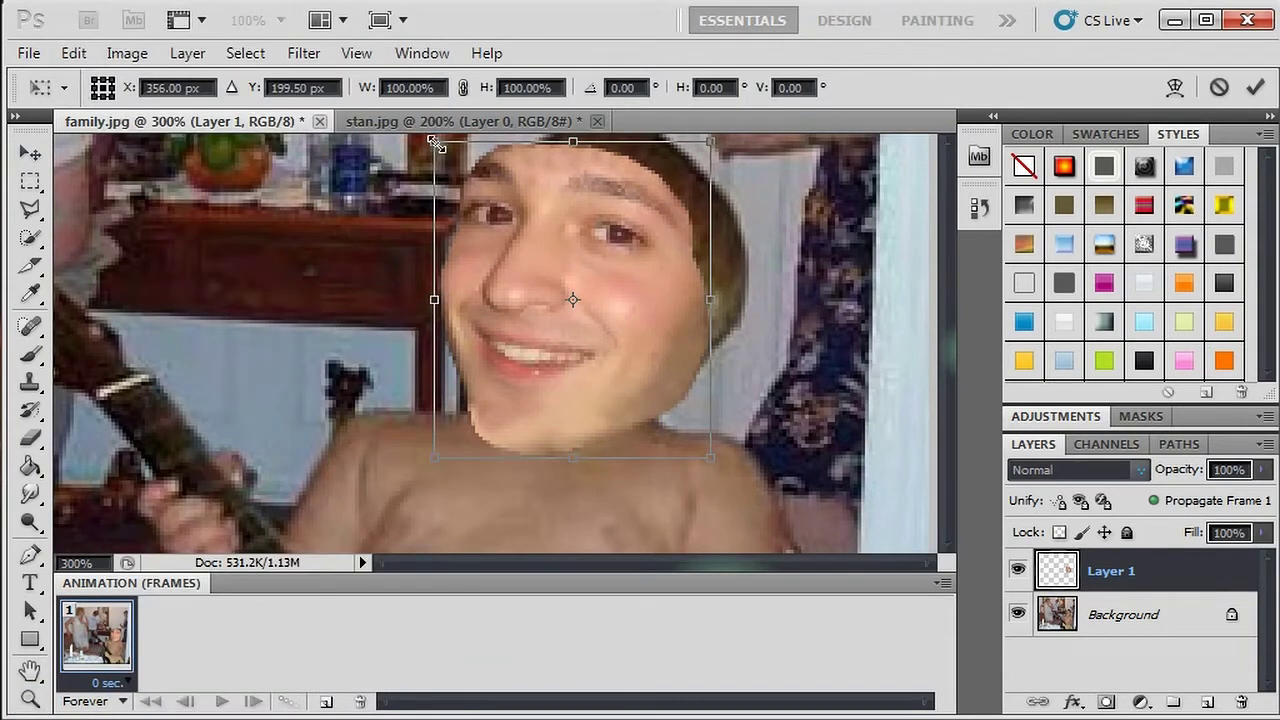
left_click_drag(440, 147, 498, 272)
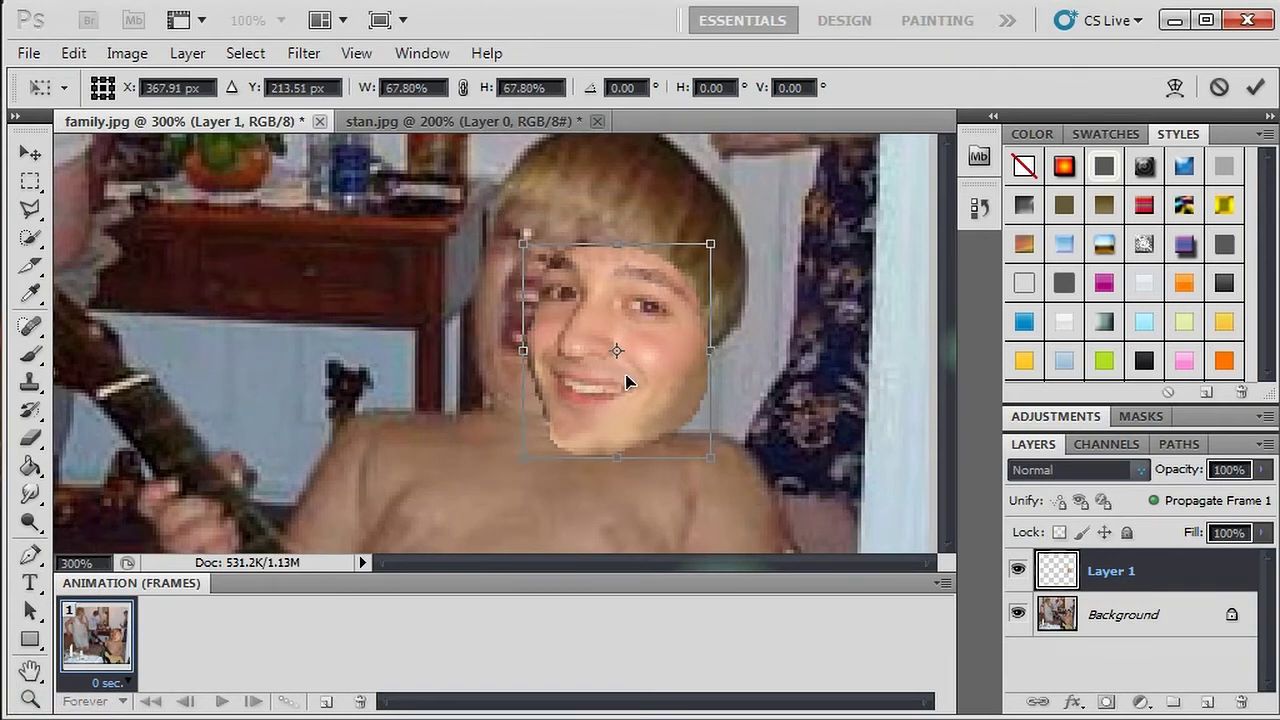
left_click_drag(626, 381, 538, 387)
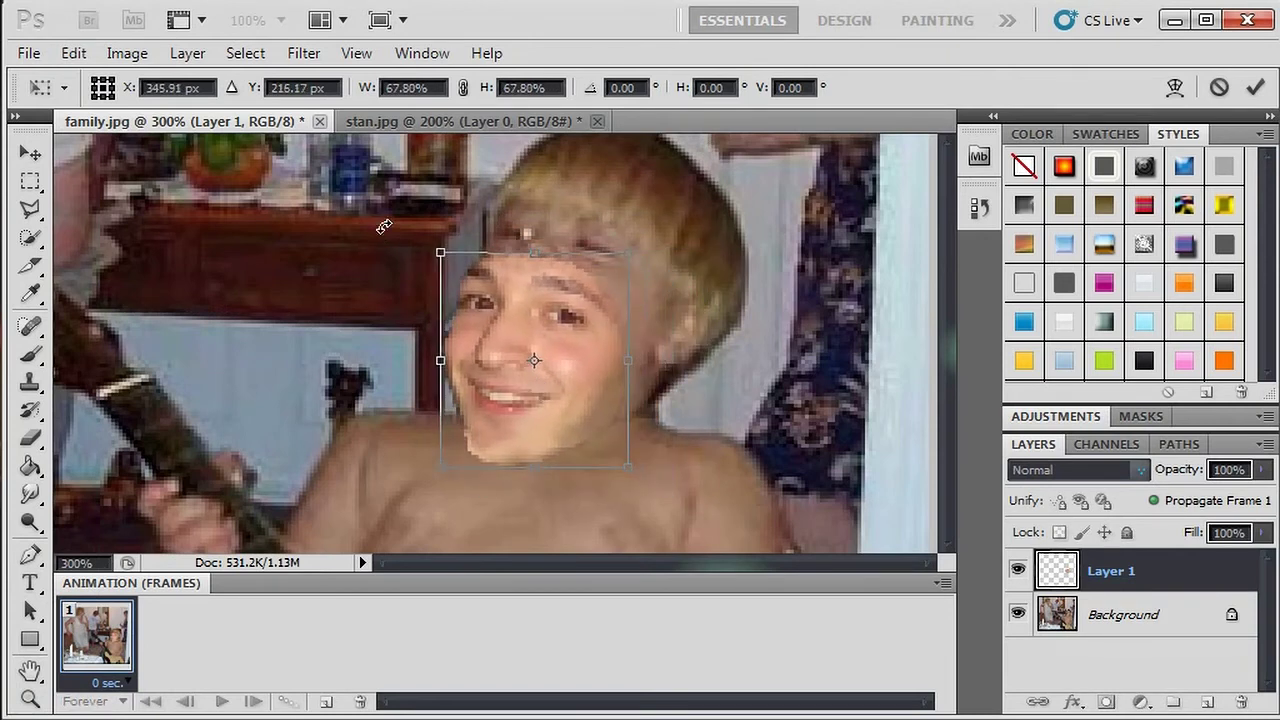
left_click_drag(384, 227, 390, 223)
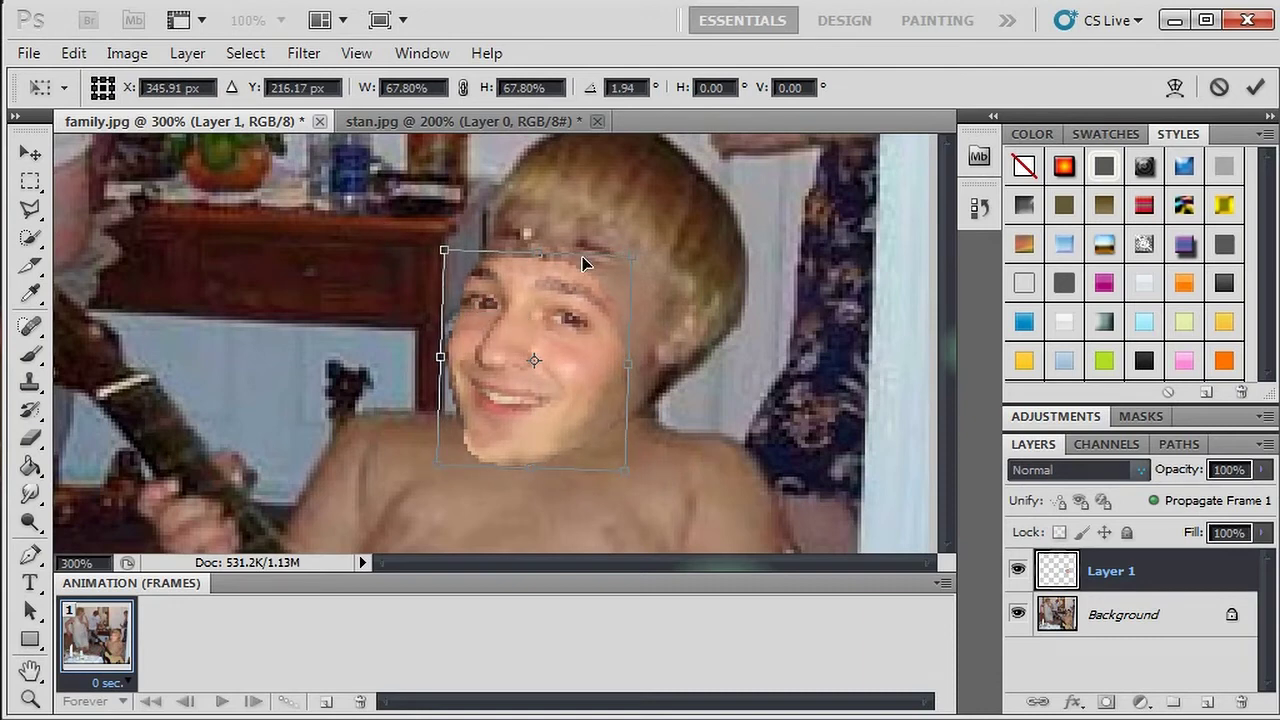
left_click_drag(542, 408, 565, 368)
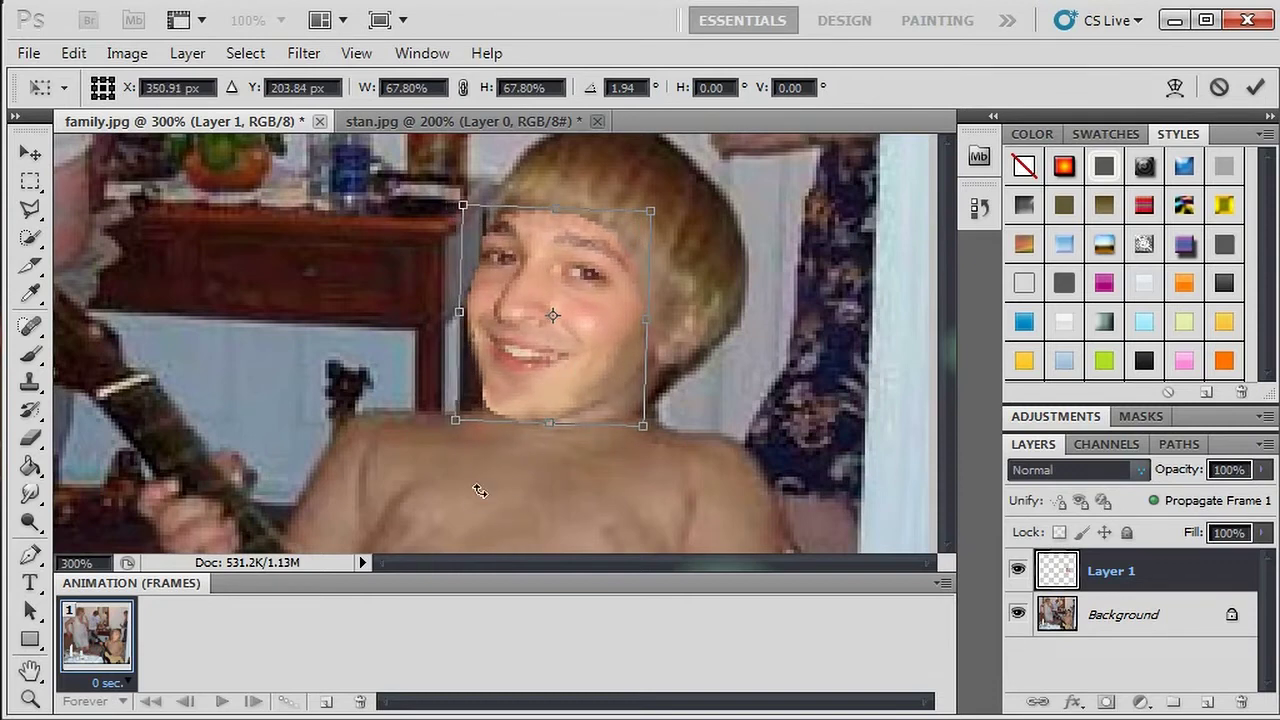
left_click(30, 152)
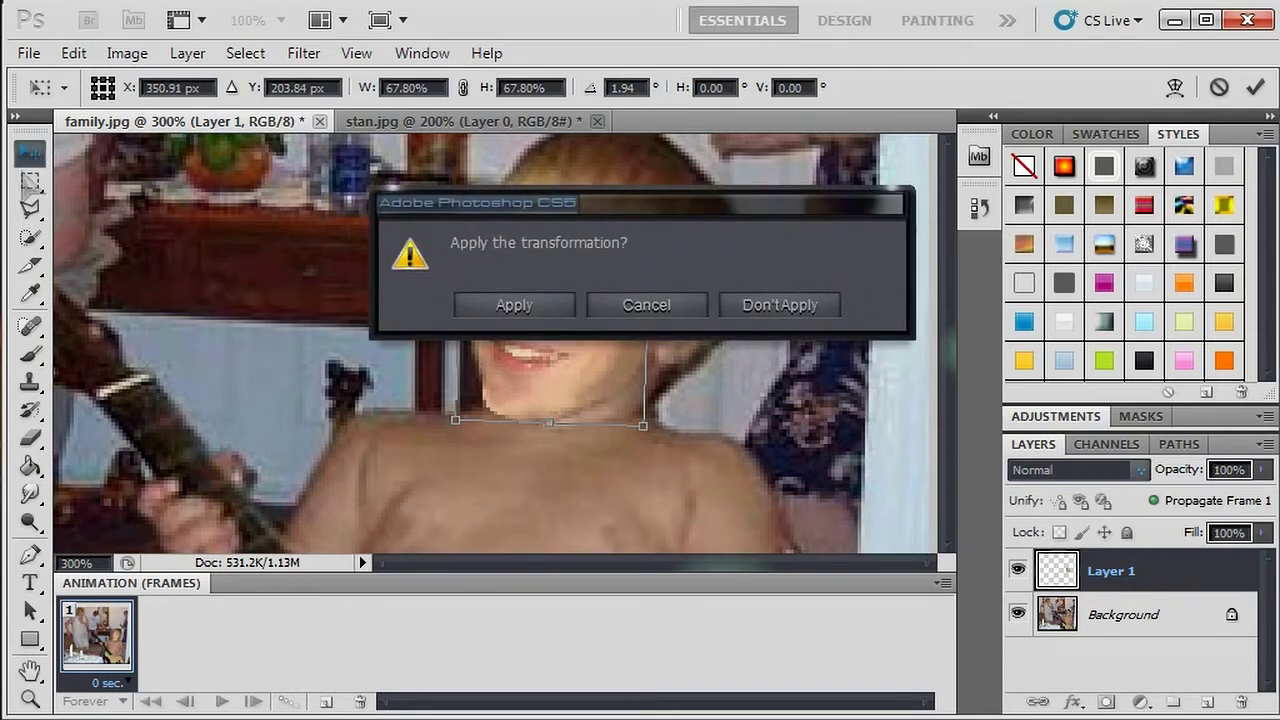
left_click(528, 308)
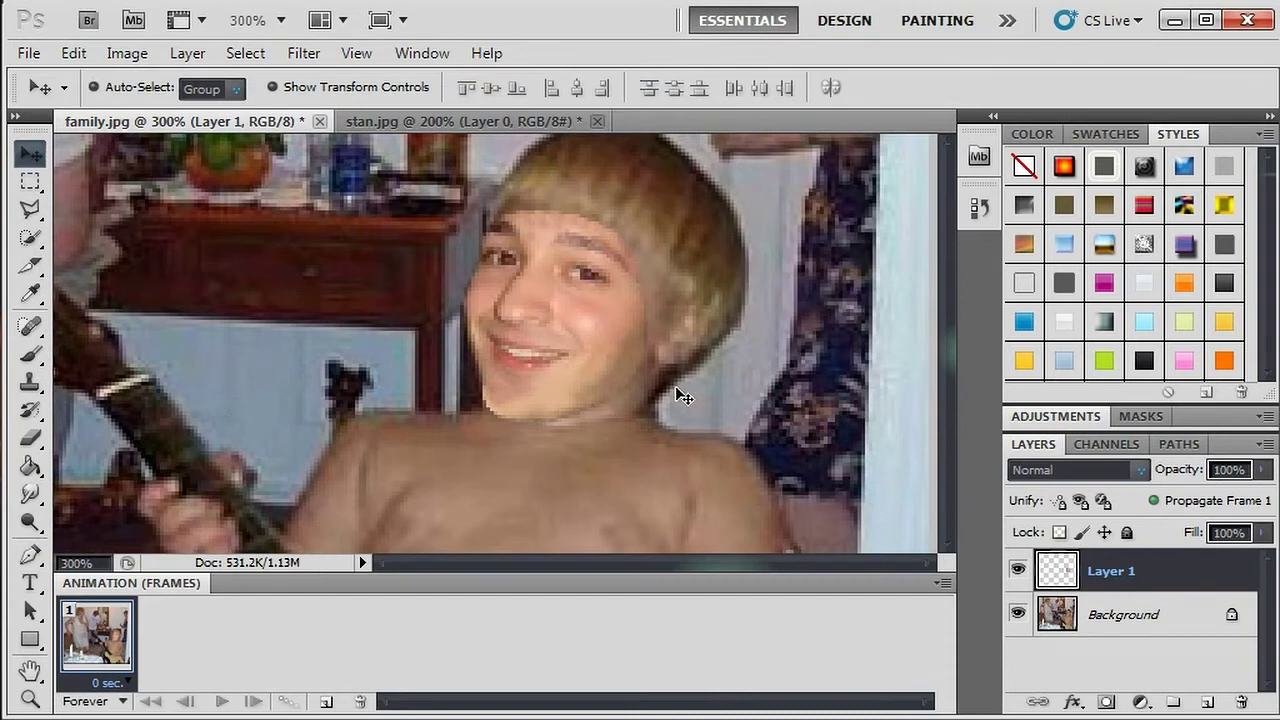
left_click(281, 20)
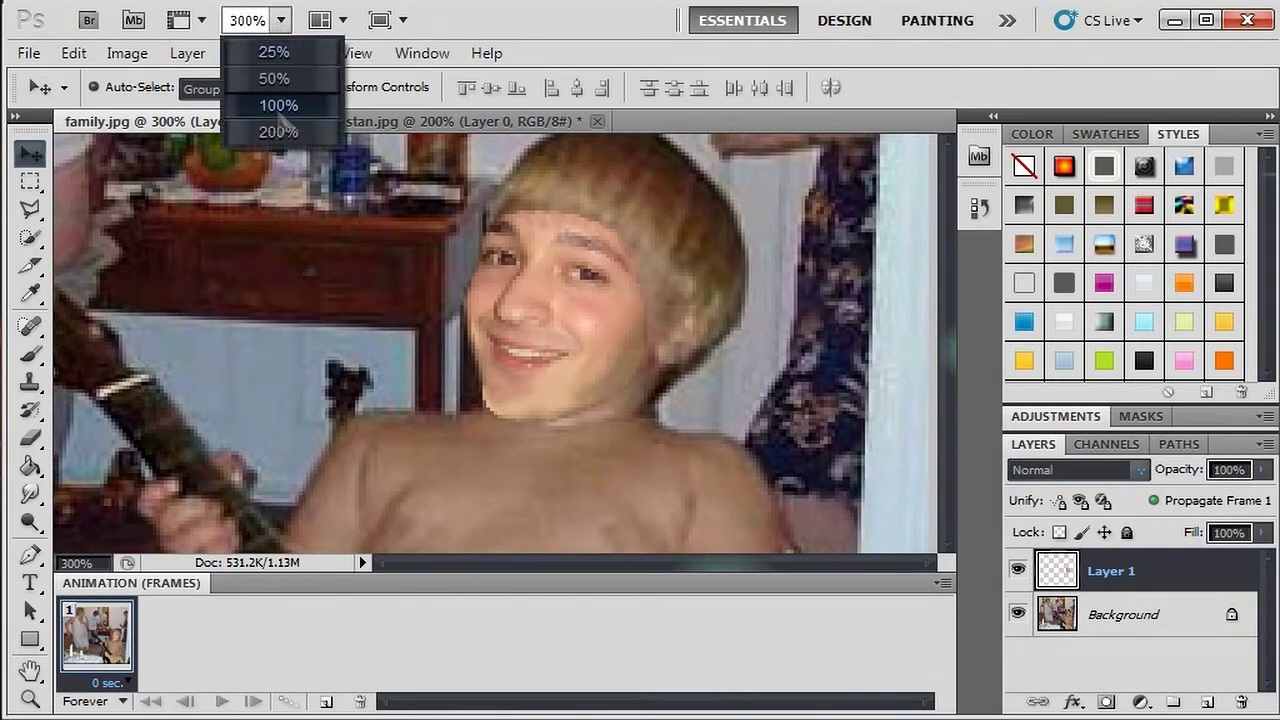
left_click(280, 104)
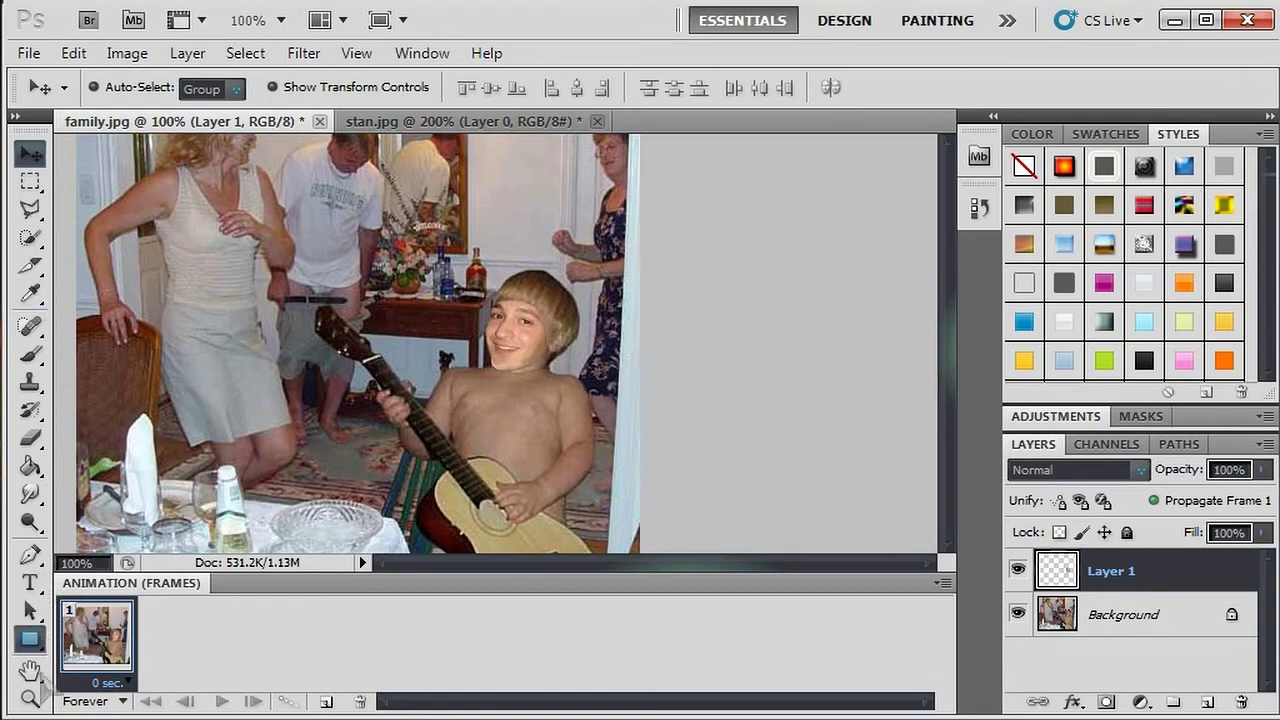
left_click(31, 698)
left_click(530, 358)
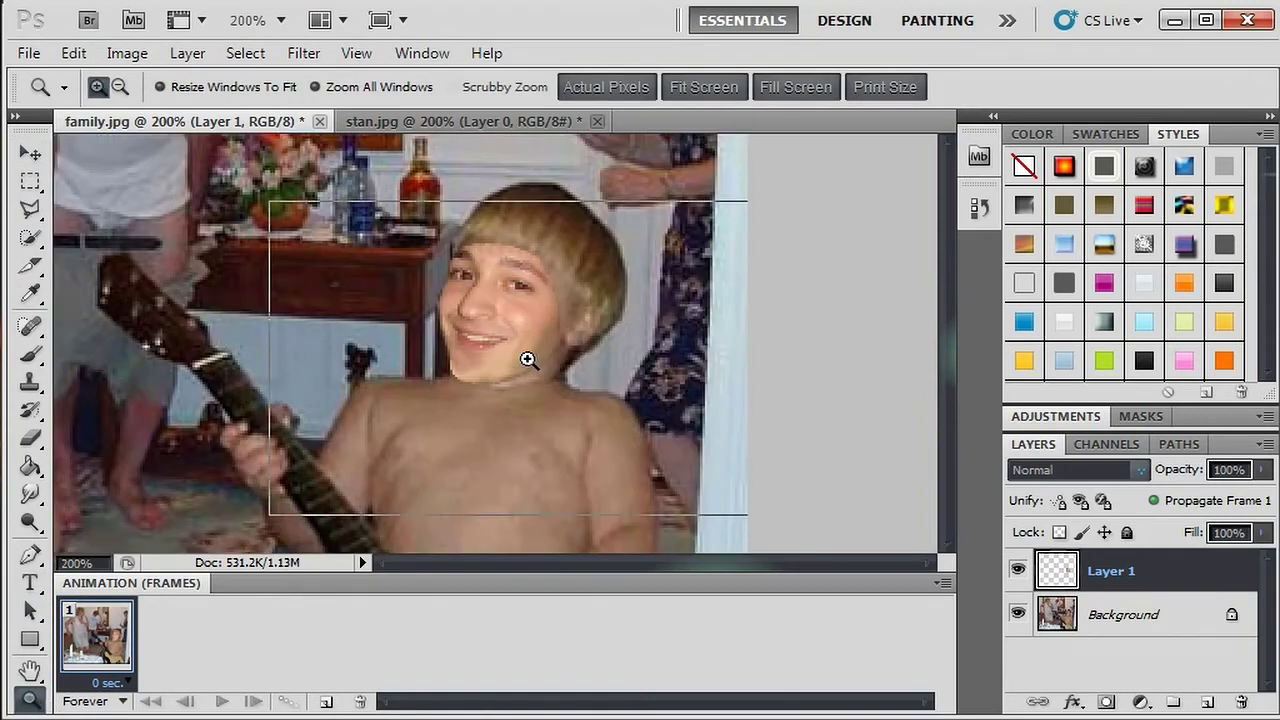
left_click(528, 360)
scroll(528, 360, "up", 1)
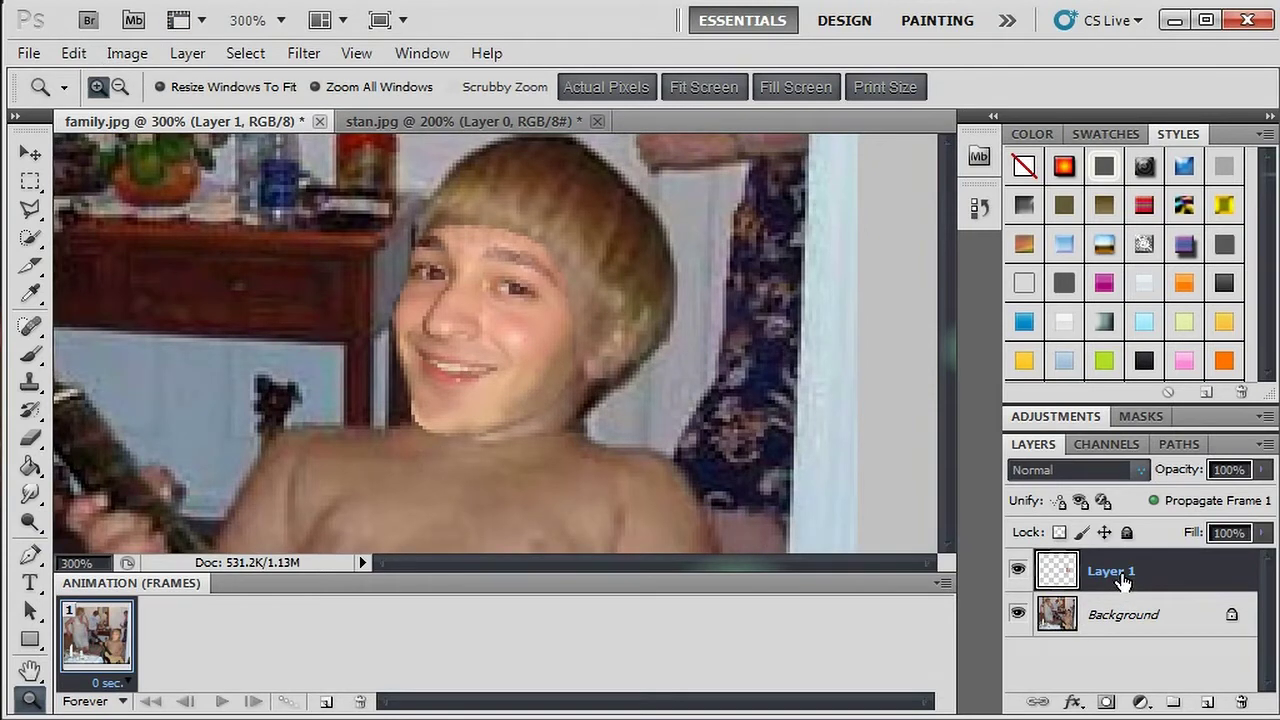
left_click(113, 58)
- Lower the pasted face's saturation by 18 with Hue/Saturation
mouse_move(120, 114)
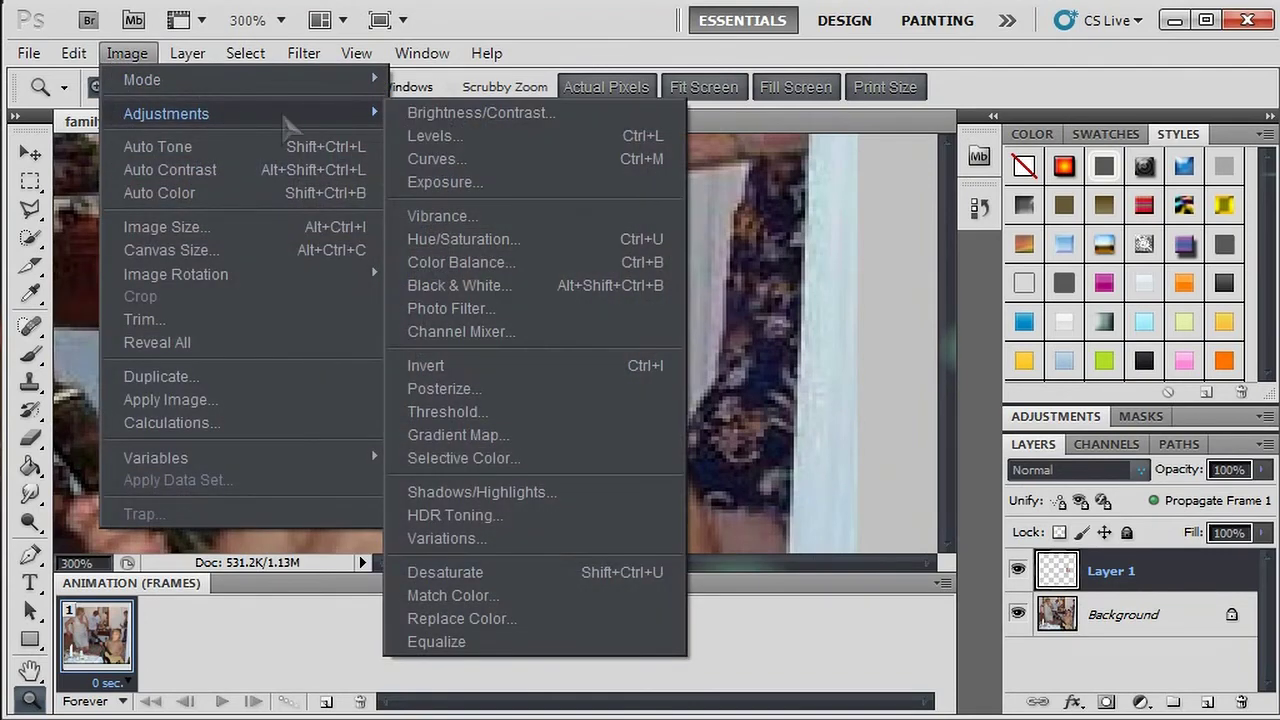
left_click(490, 245)
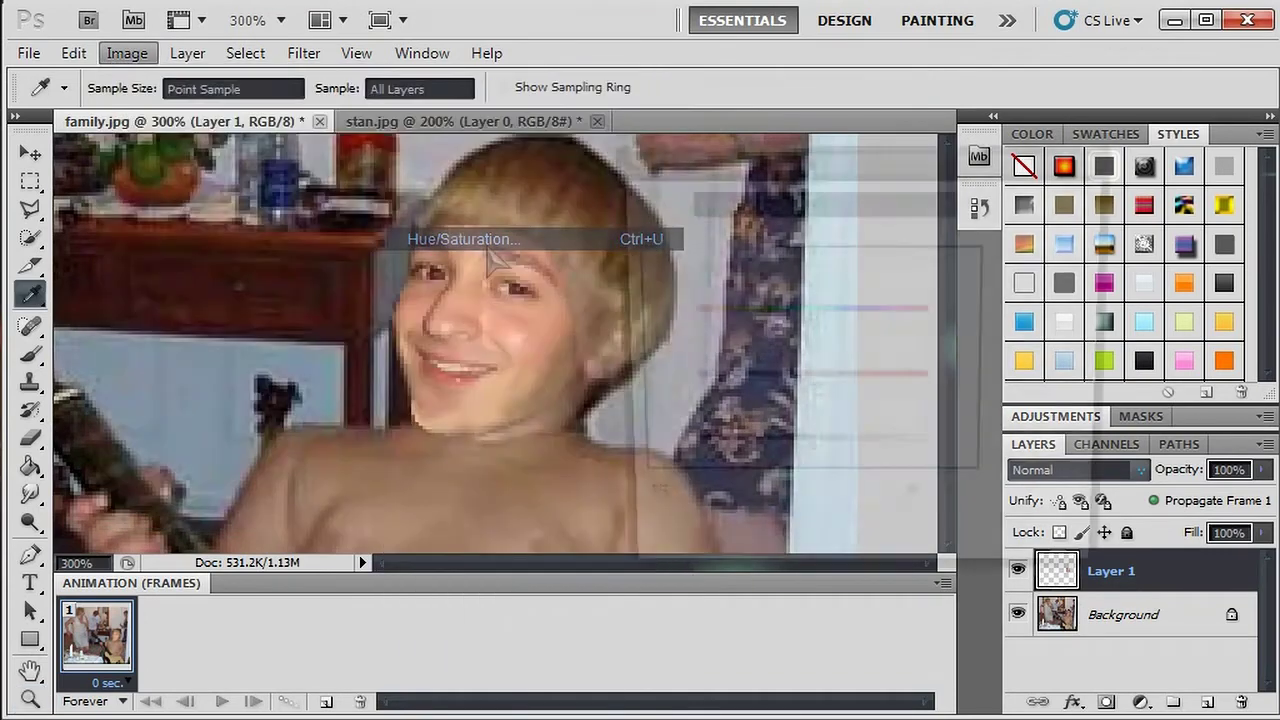
left_click_drag(912, 170, 1003, 132)
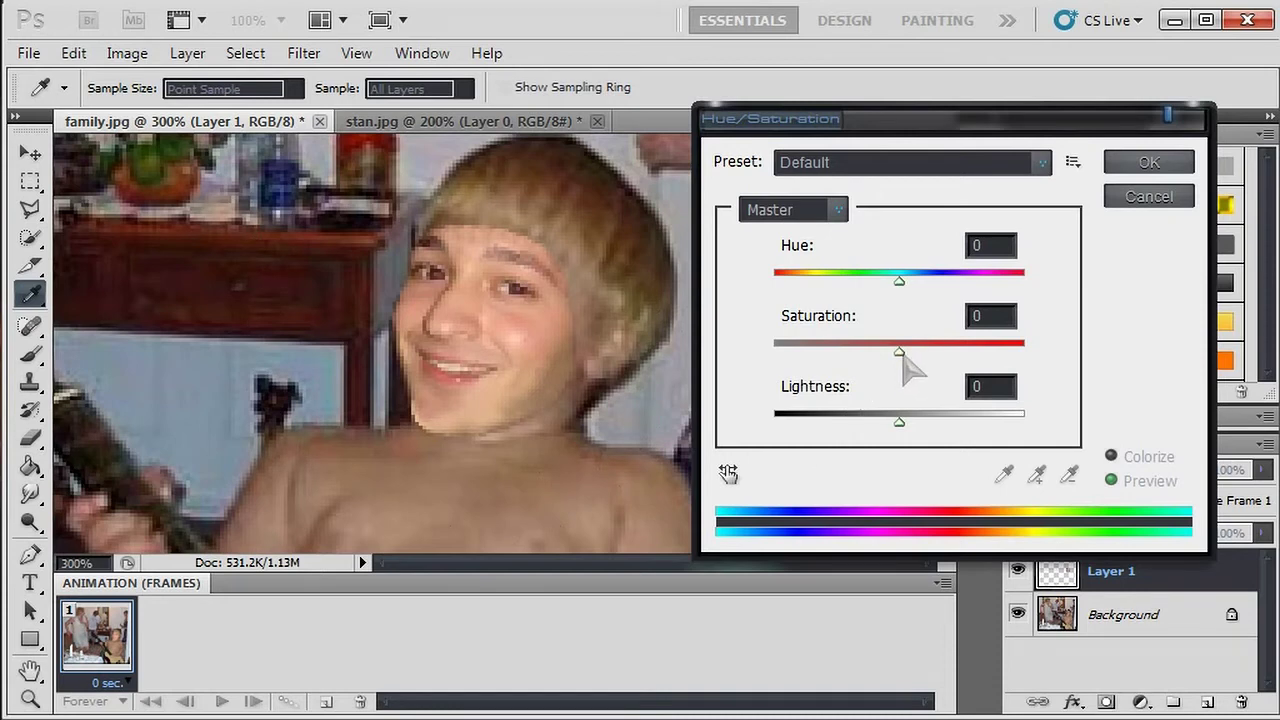
left_click_drag(900, 359, 881, 361)
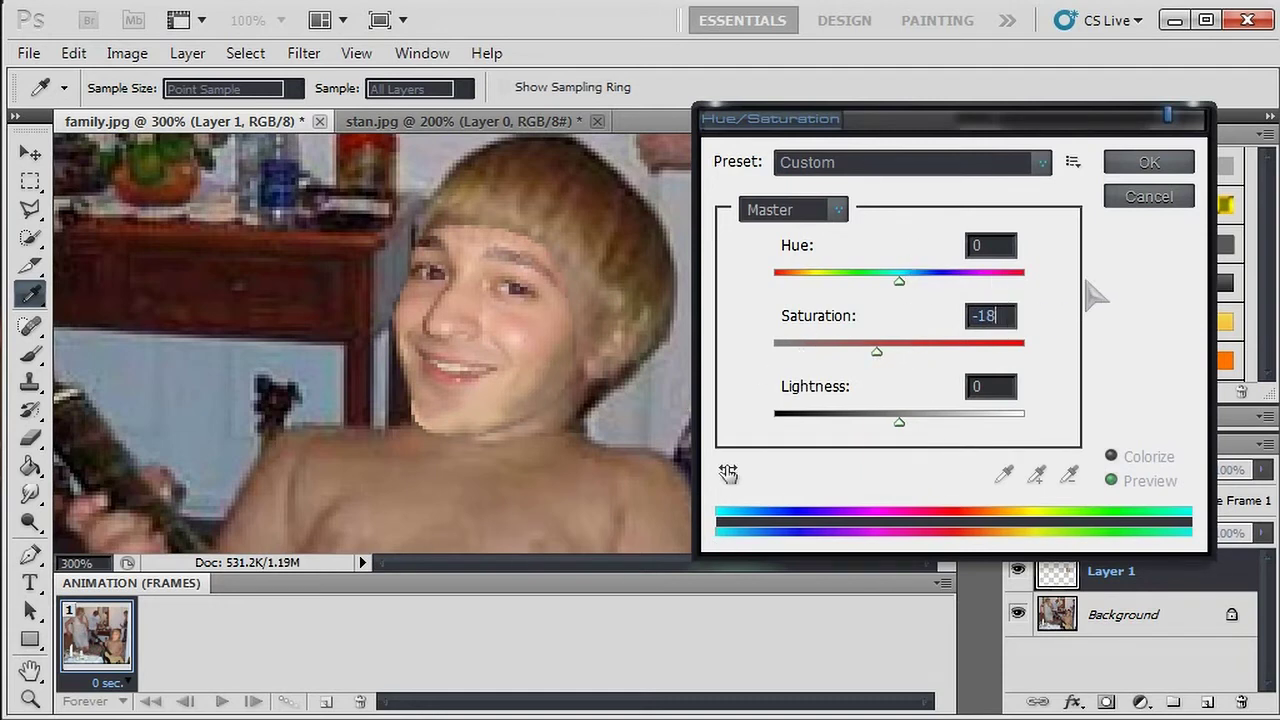
left_click(1150, 163)
key("z")
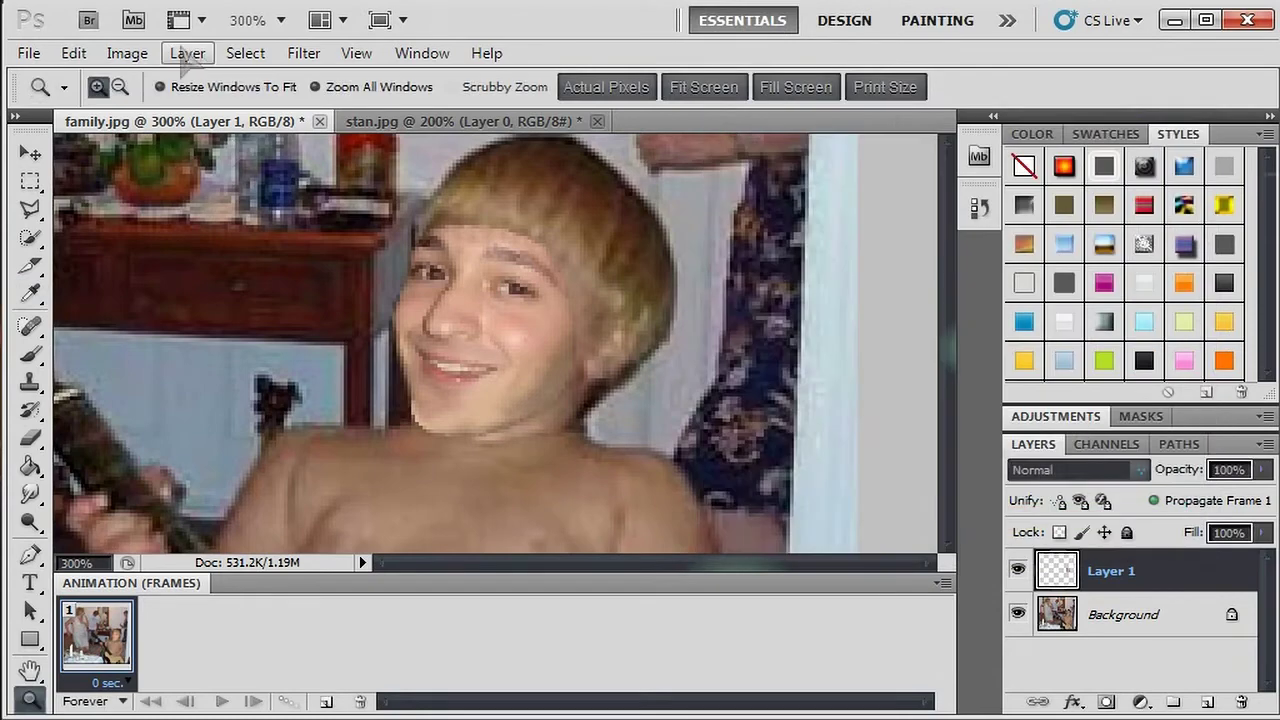
- Darken the face with Brightness/Contrast set to brightness -18
left_click(127, 55)
mouse_move(160, 114)
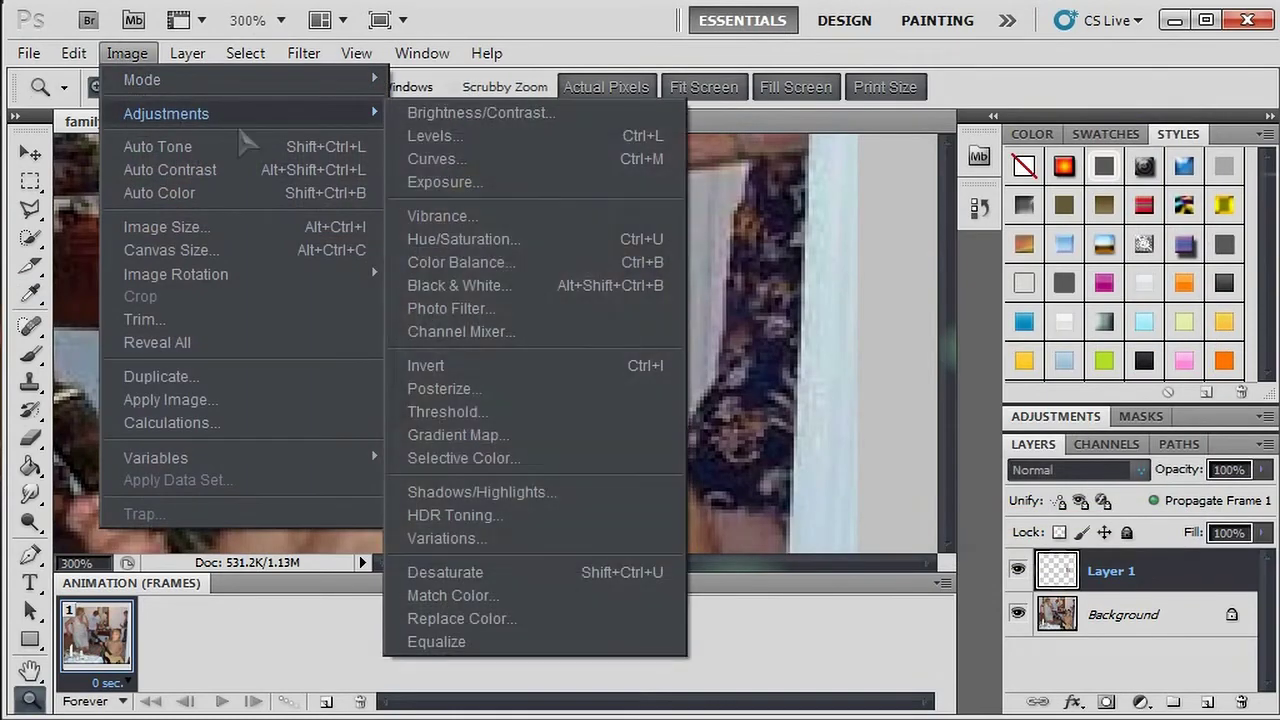
left_click(491, 113)
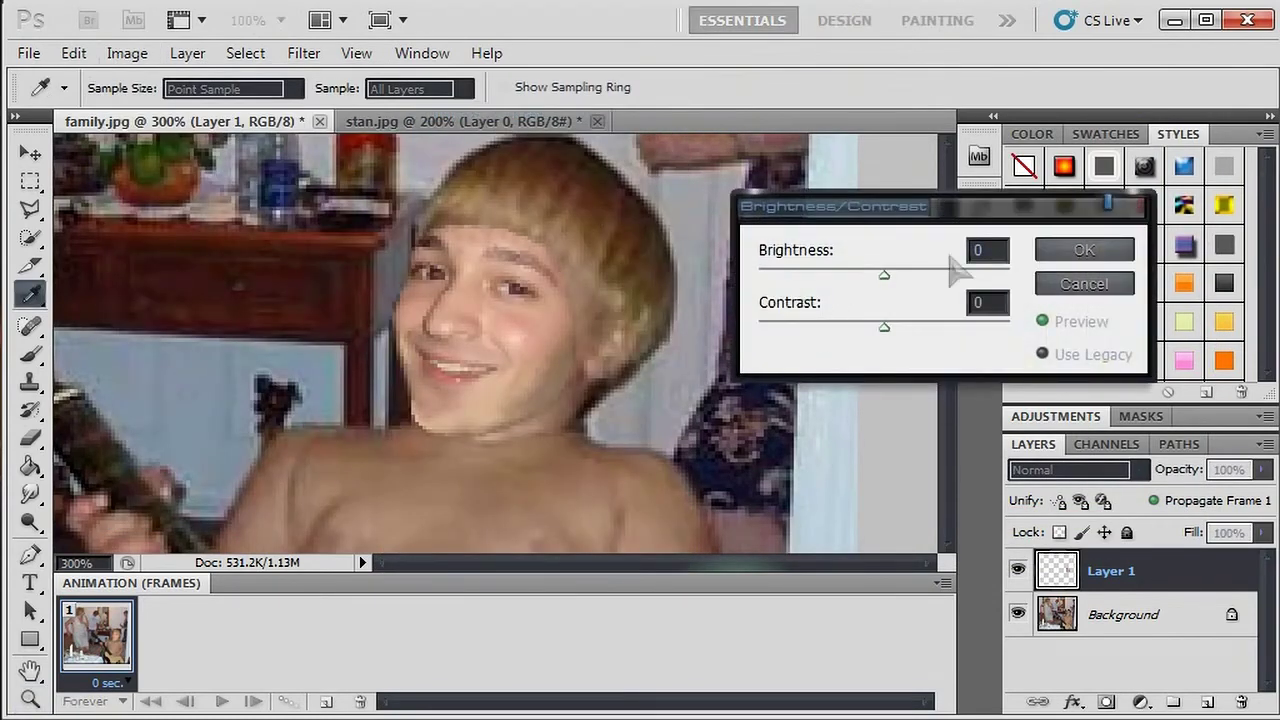
left_click_drag(886, 282, 874, 281)
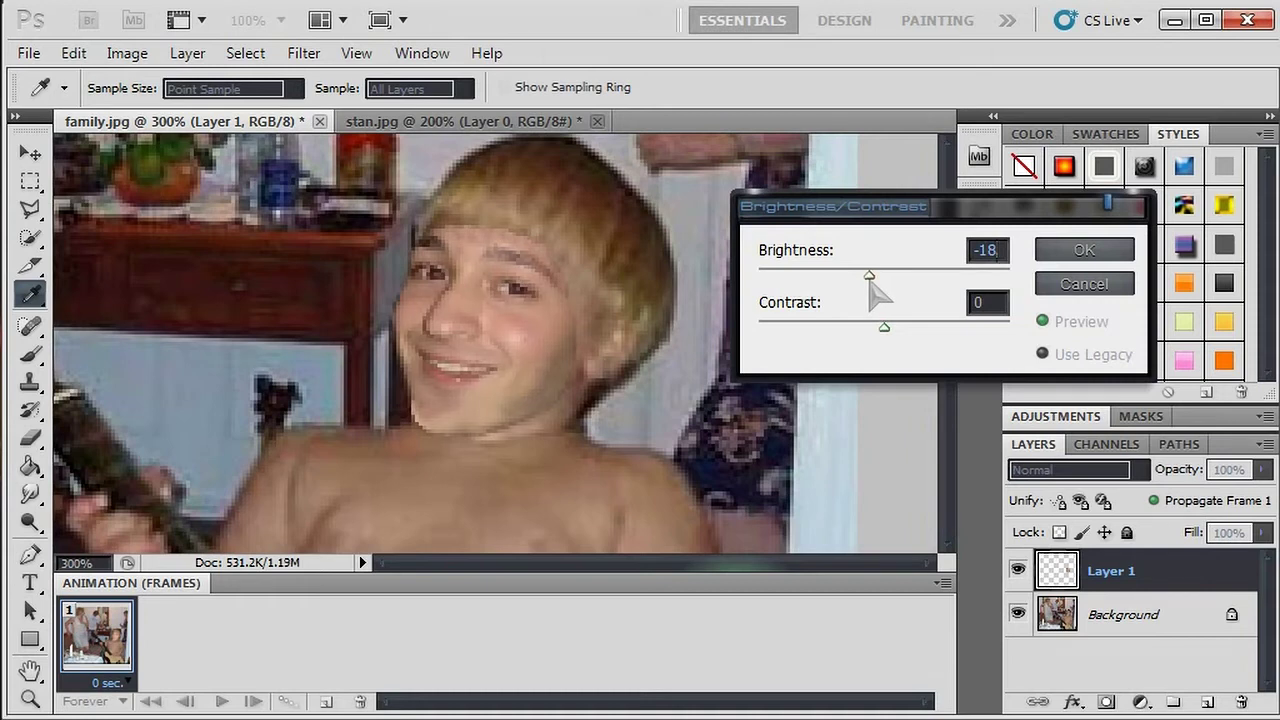
left_click(1095, 252)
key("z")
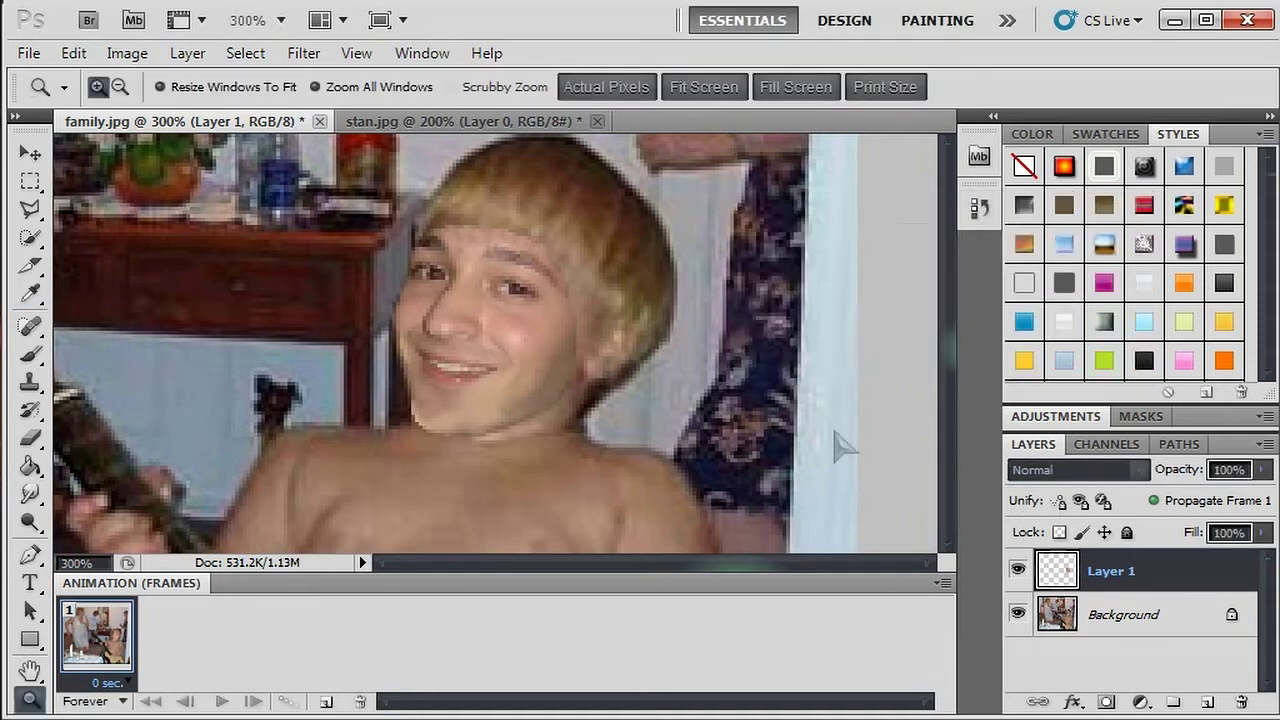
scroll(675, 337, "down", 5)
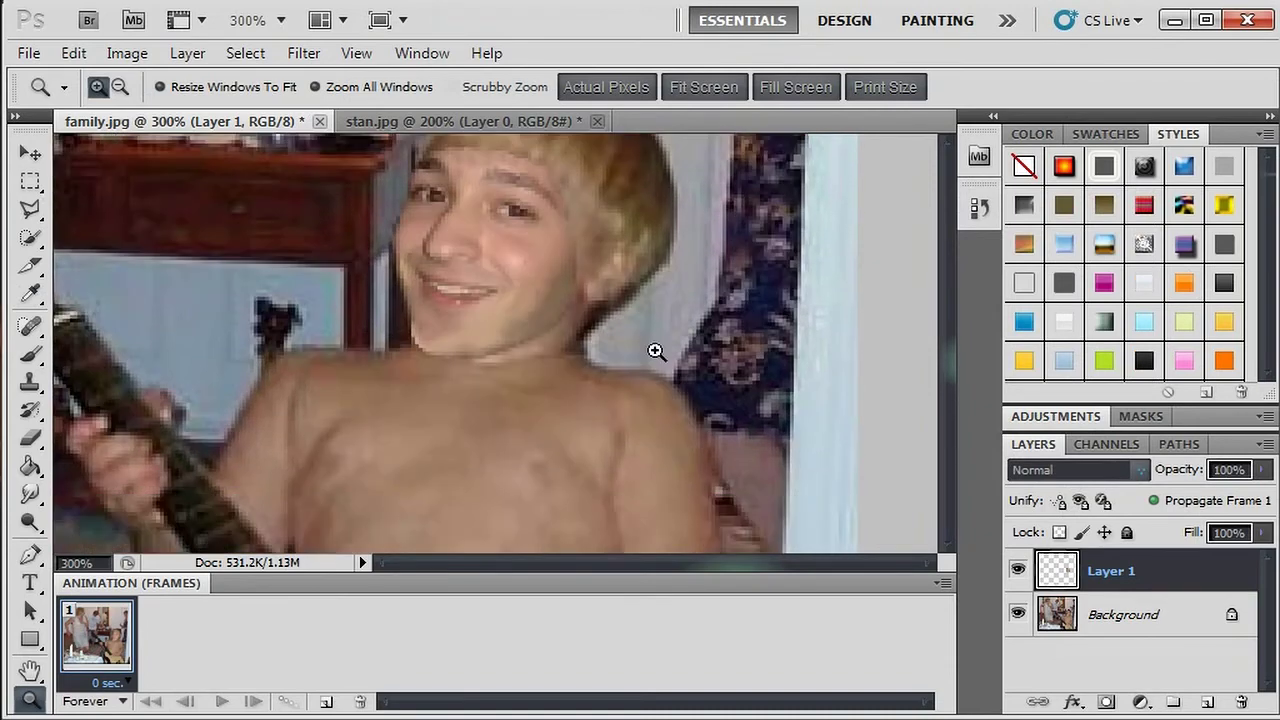
scroll(663, 362, "up", 5)
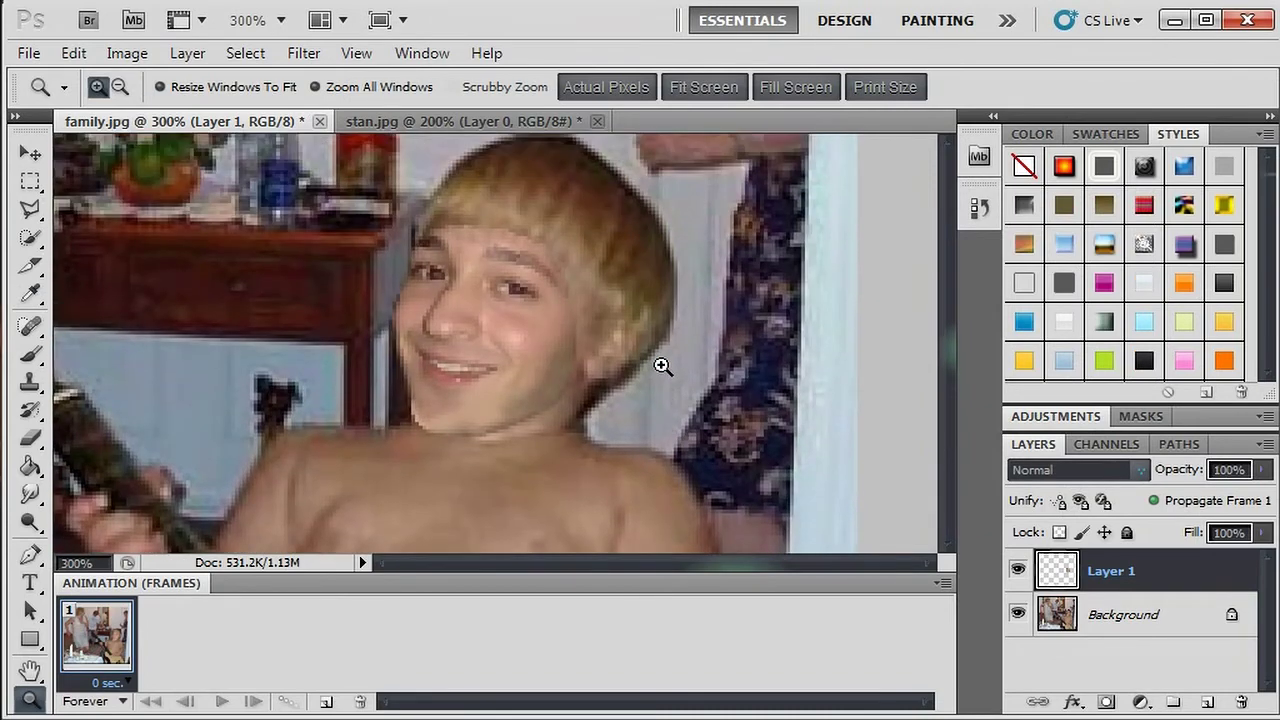
- Erase the face's edges along the neck and hairline with a 9 px eraser at 3% flow
left_click(29, 440)
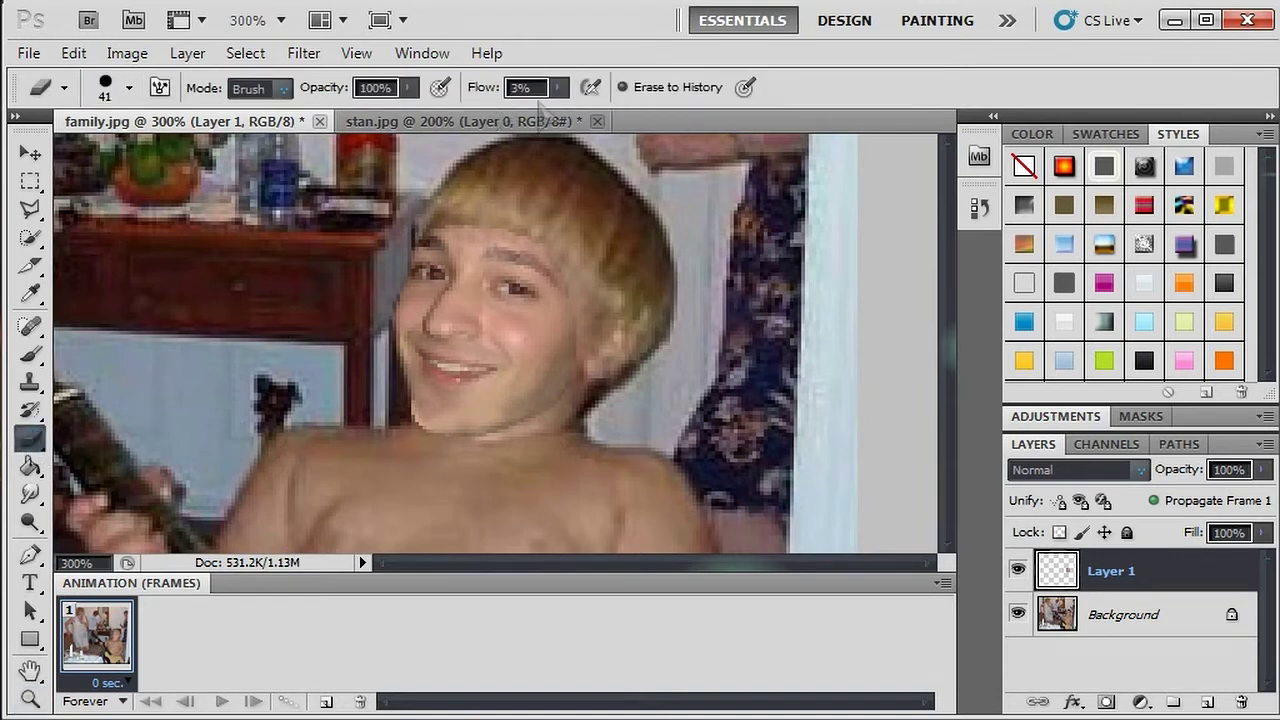
left_click(129, 88)
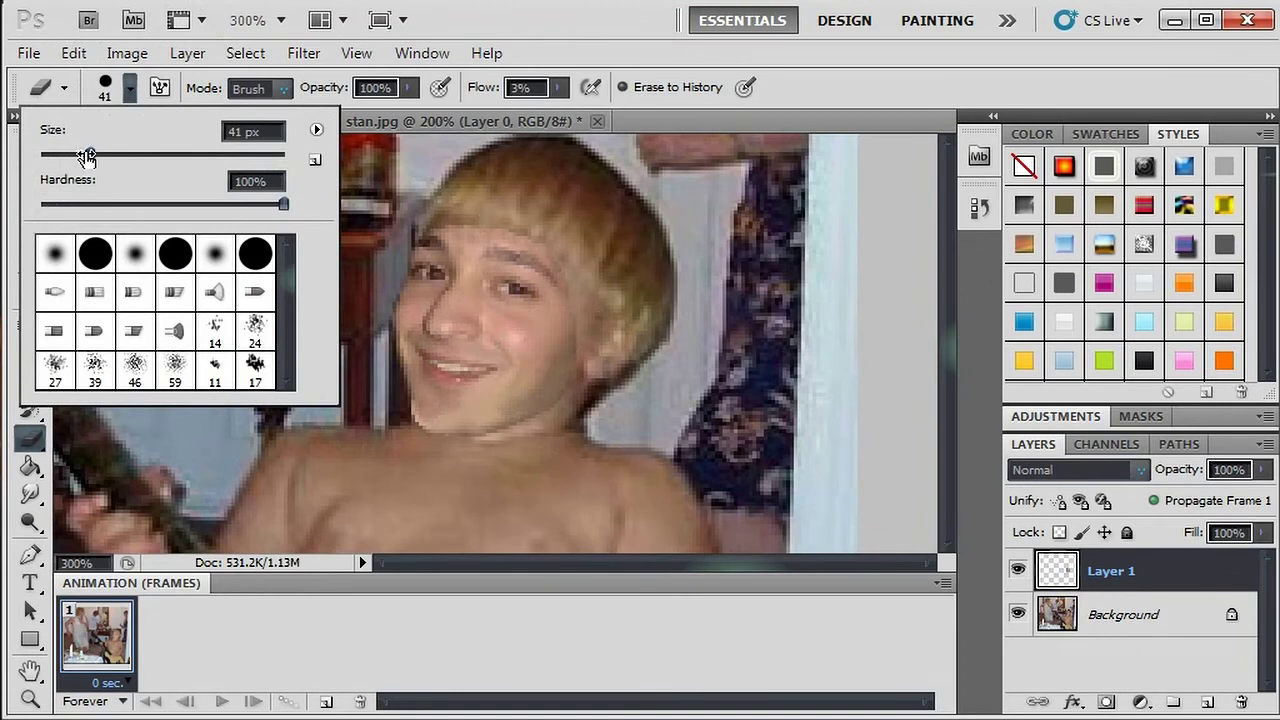
left_click_drag(89, 154, 54, 163)
key("Return")
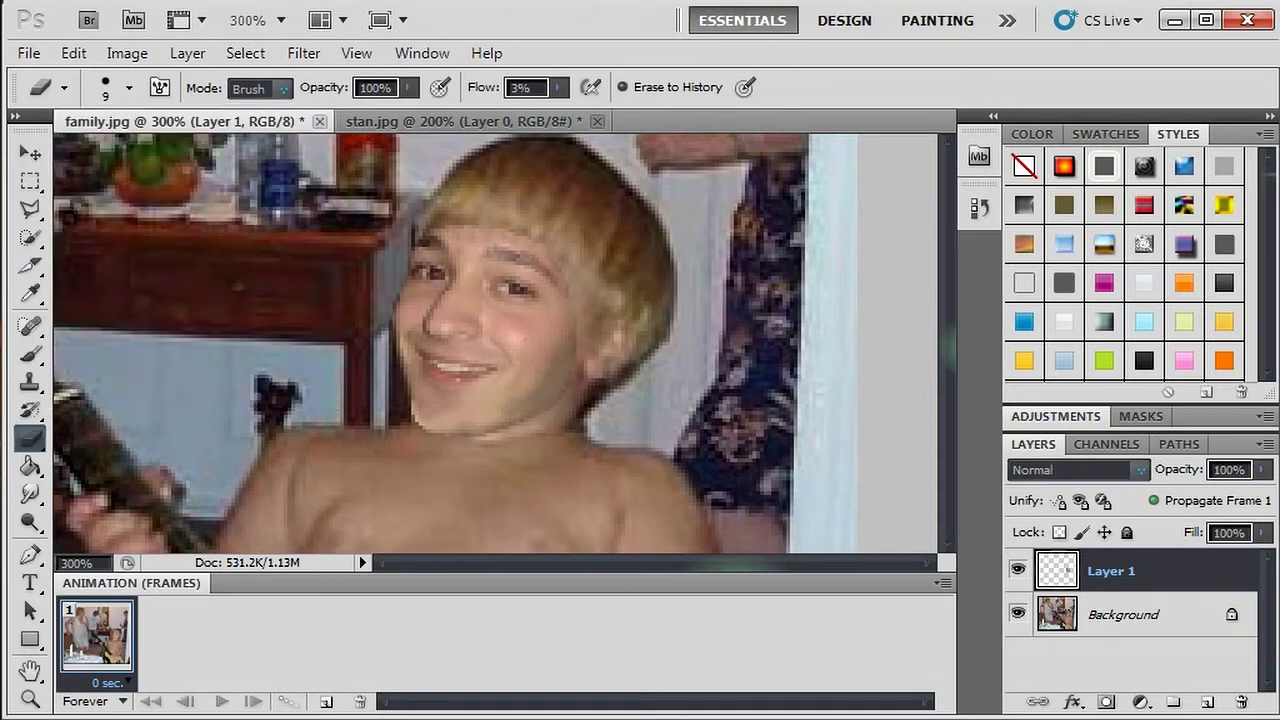
mouse_move(394, 423)
left_mouse_down()
mouse_move(400, 409)
mouse_move(403, 429)
mouse_move(389, 413)
mouse_move(431, 446)
mouse_move(526, 446)
mouse_move(487, 440)
mouse_move(546, 430)
mouse_move(572, 398)
mouse_move(477, 443)
mouse_move(528, 433)
mouse_move(590, 371)
mouse_move(606, 459)
left_mouse_up()
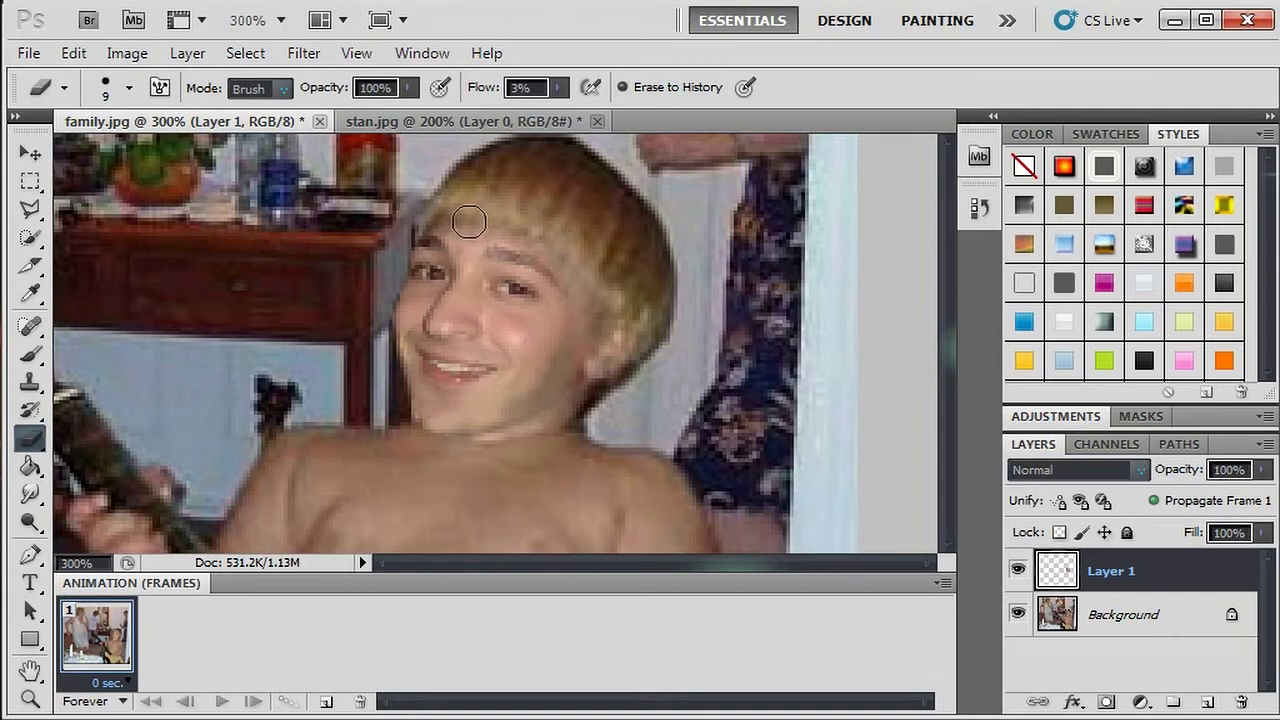
mouse_move(427, 211)
left_mouse_down()
mouse_move(495, 215)
mouse_move(535, 234)
mouse_move(503, 217)
mouse_move(483, 217)
mouse_move(584, 260)
mouse_move(600, 317)
left_mouse_up()
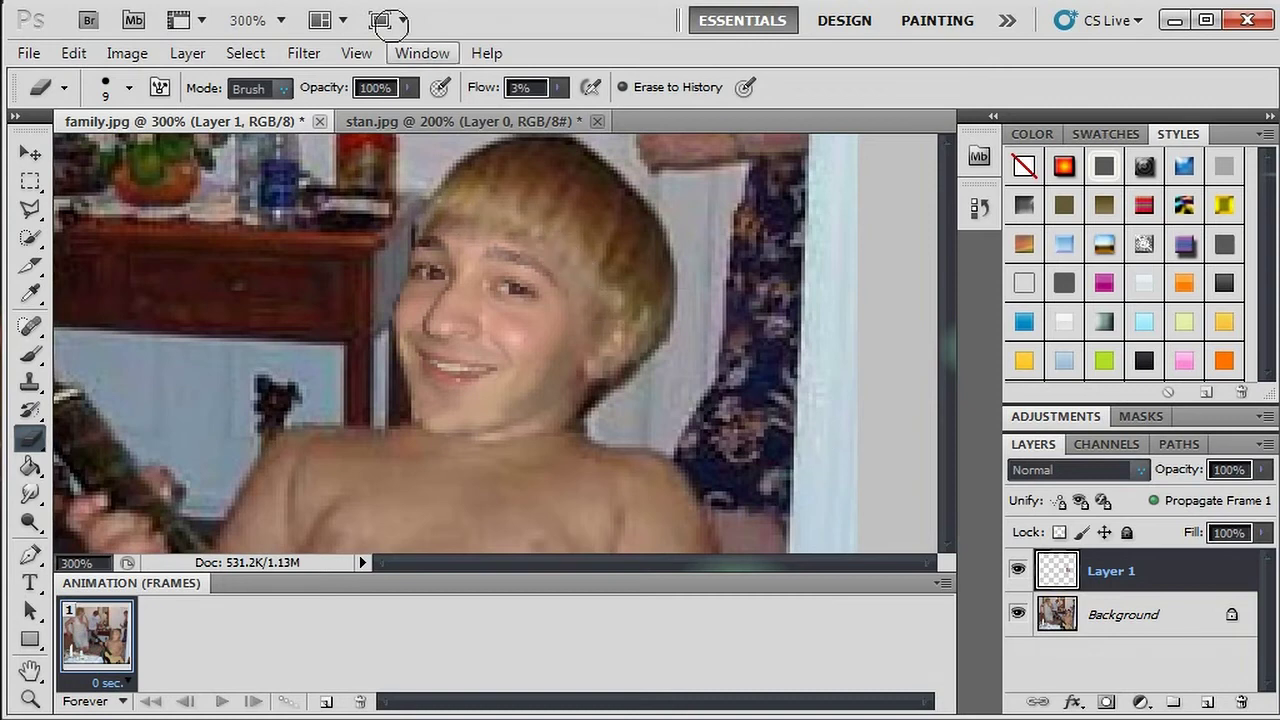
left_click(281, 20)
- Zoom to 100% and nudge the pasted face on Layer 1 slightly right and down
left_click(278, 105)
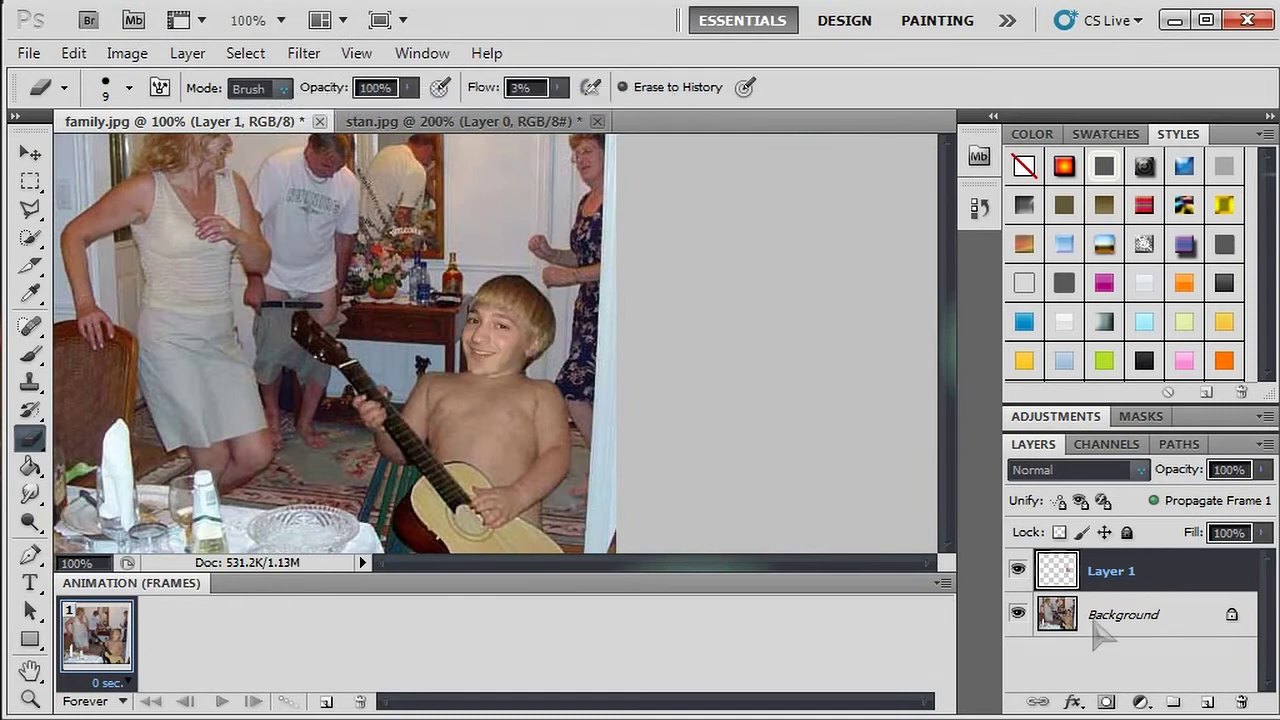
scroll(810, 527, "down", 1)
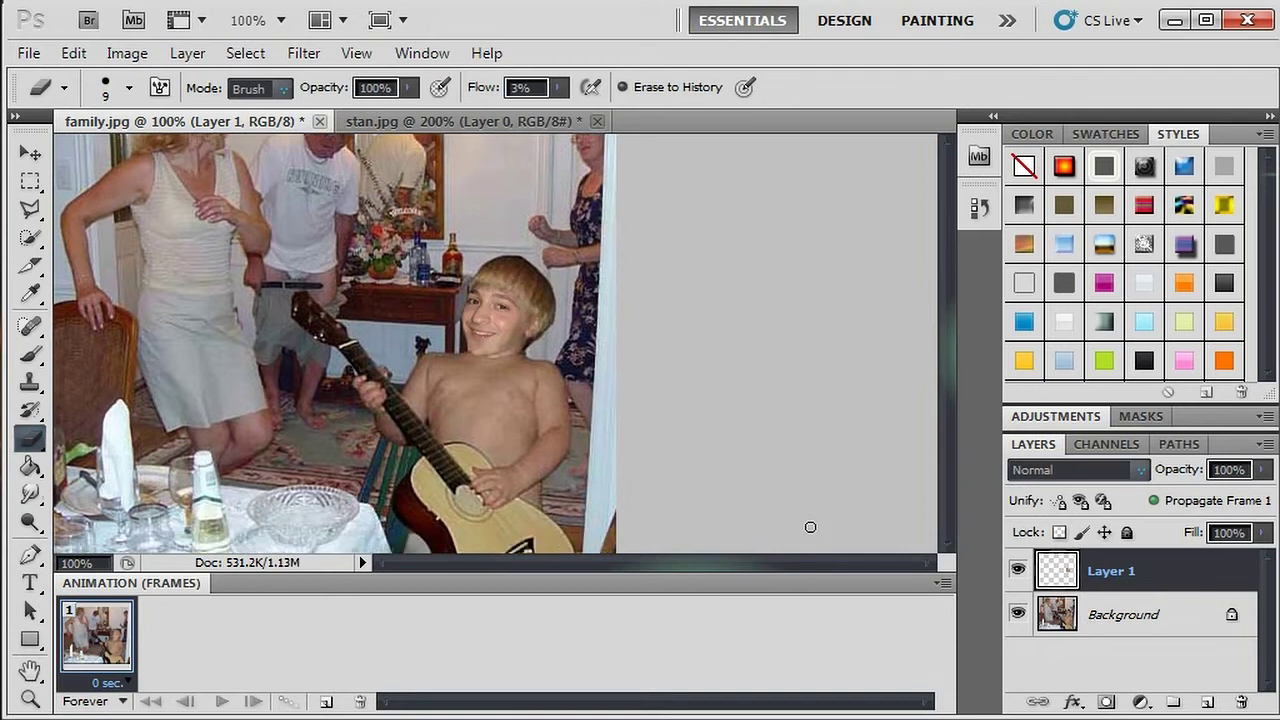
scroll(816, 516, "up", 1)
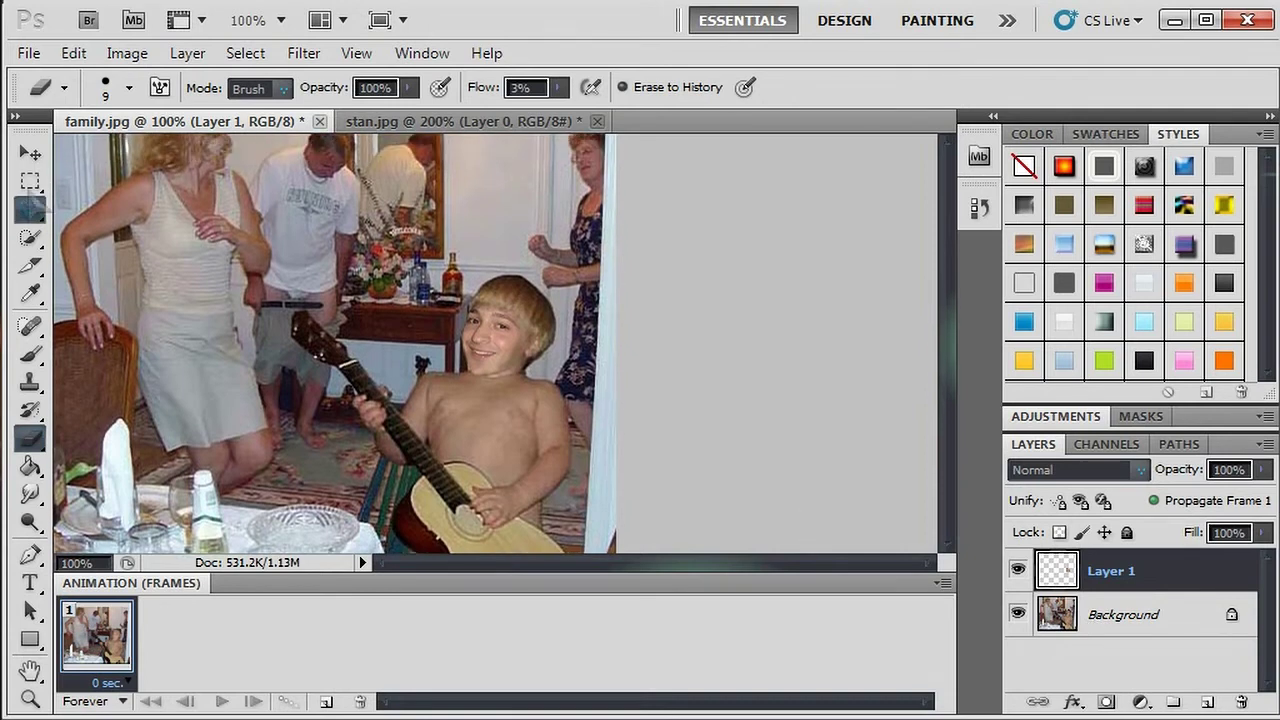
left_click(30, 153)
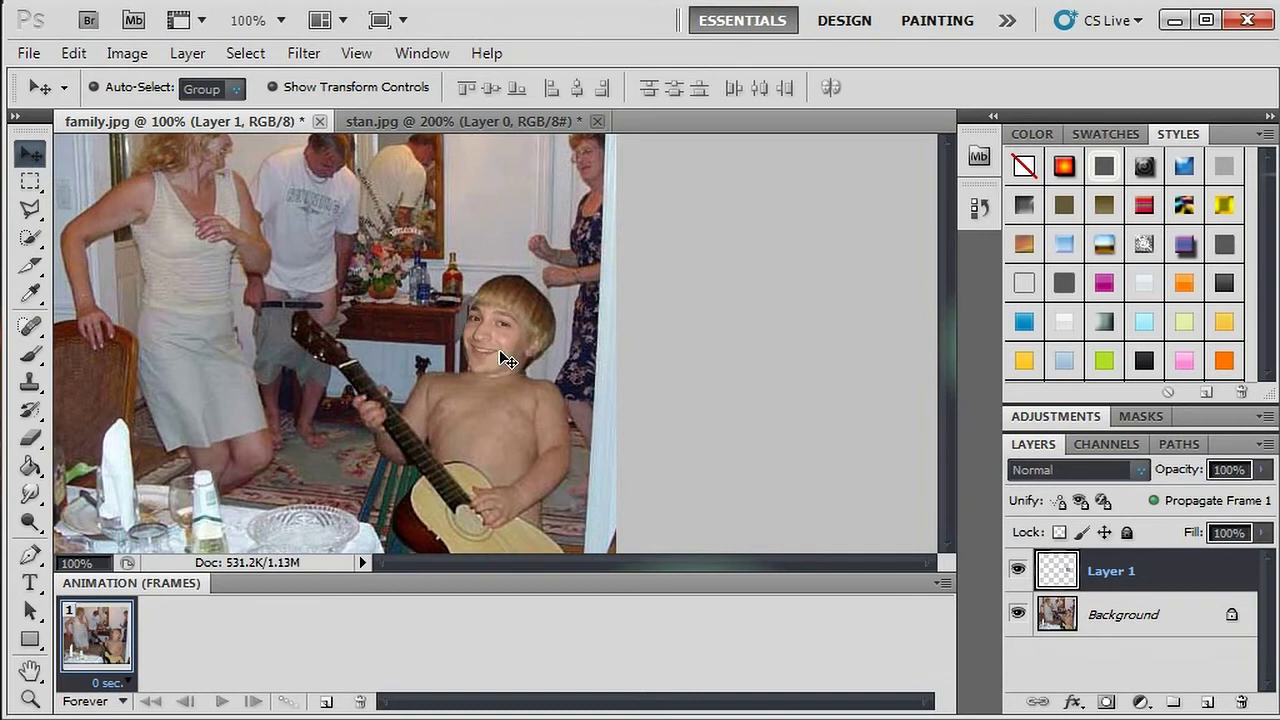
left_click_drag(506, 360, 500, 358)
left_click(30, 698)
- Zoom in on the boy's face and darken the pasted face by another −10 brightness
left_click(508, 364)
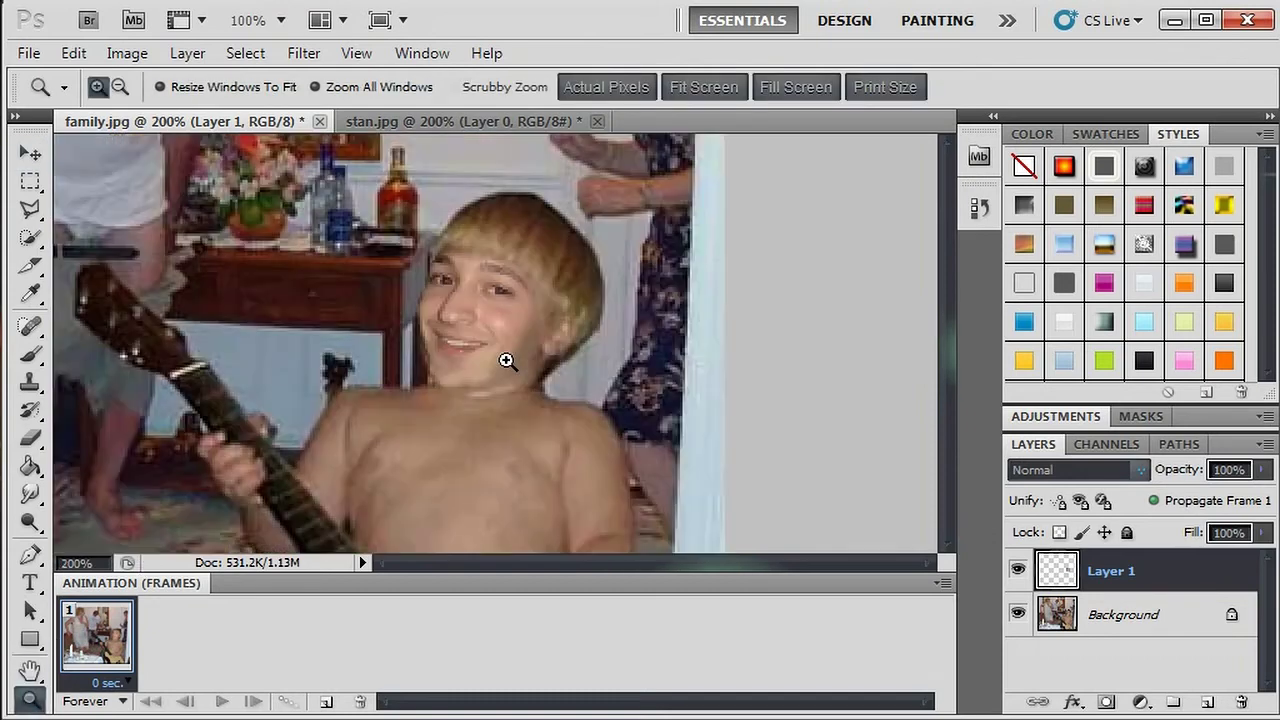
left_click(508, 361)
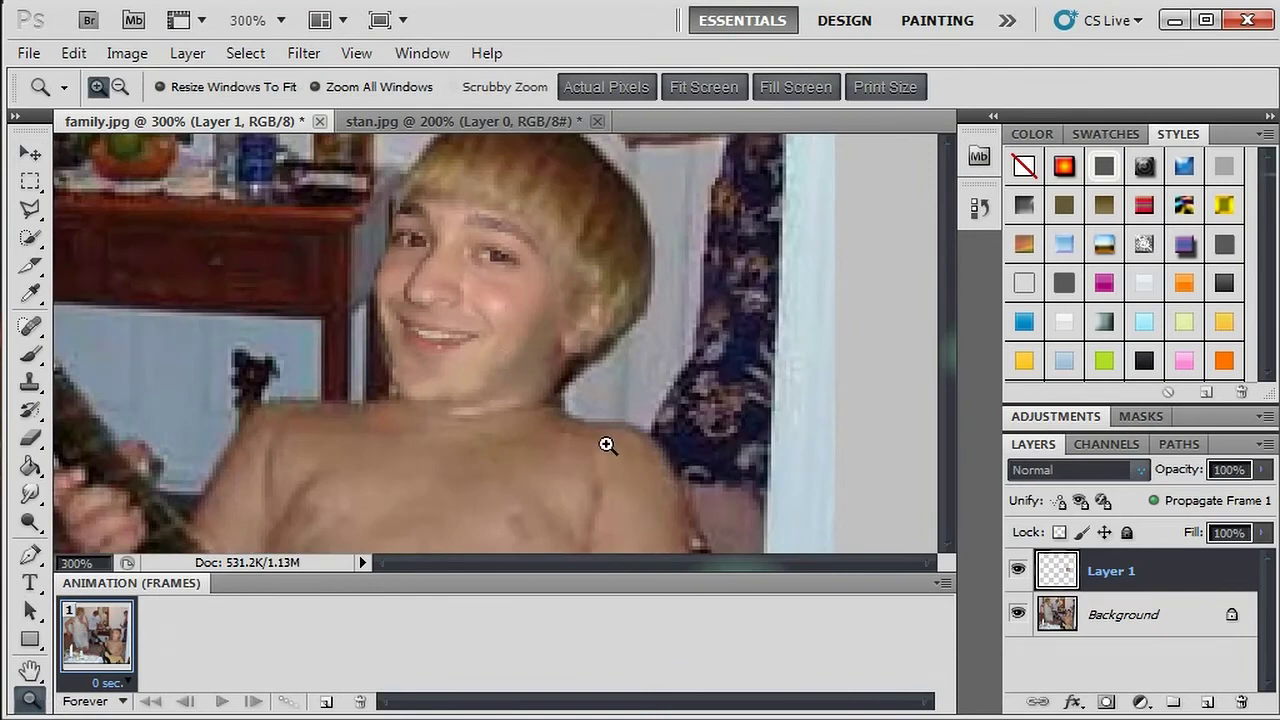
left_click(127, 53)
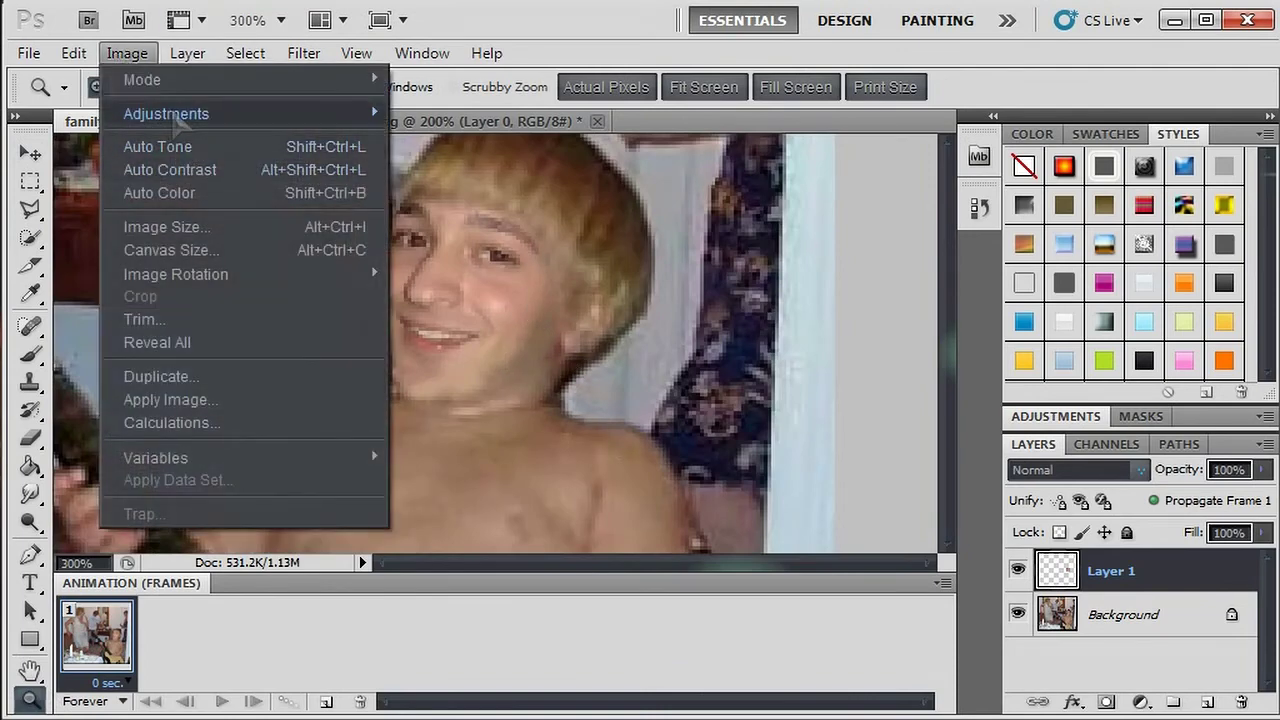
mouse_move(330, 114)
left_click(497, 113)
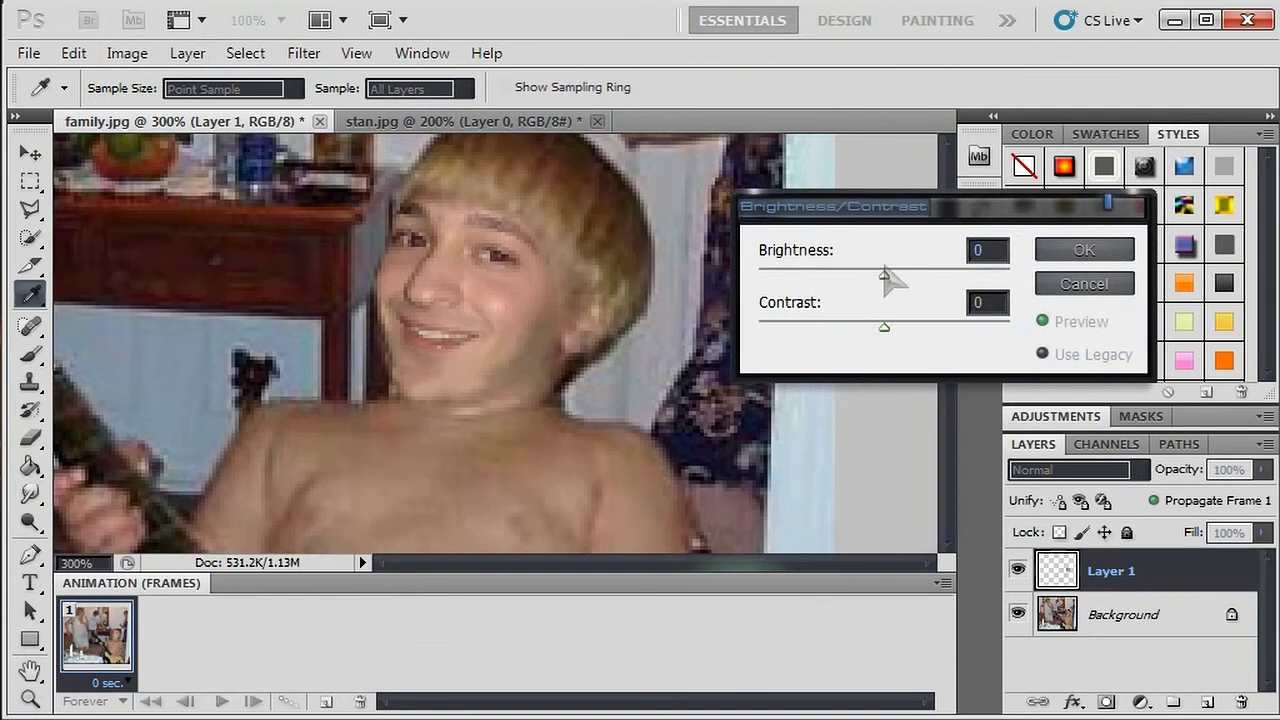
left_click_drag(886, 277, 884, 292)
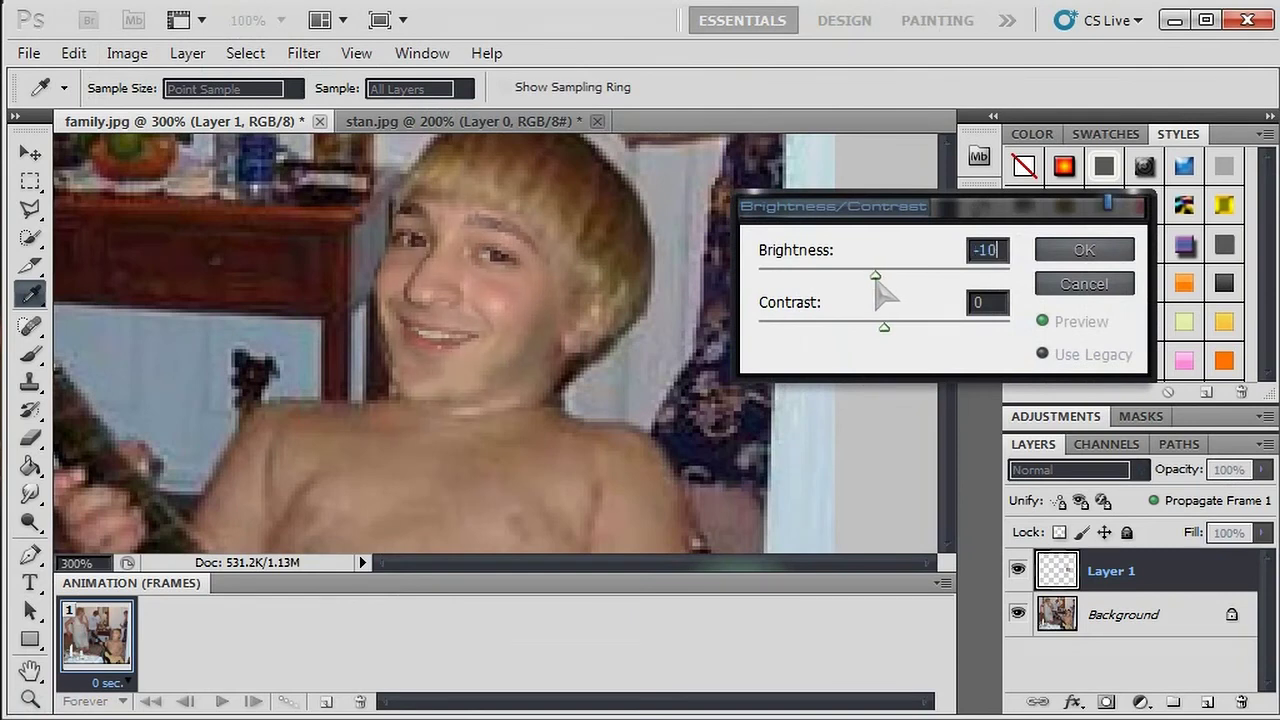
left_click(1070, 283)
key("z")
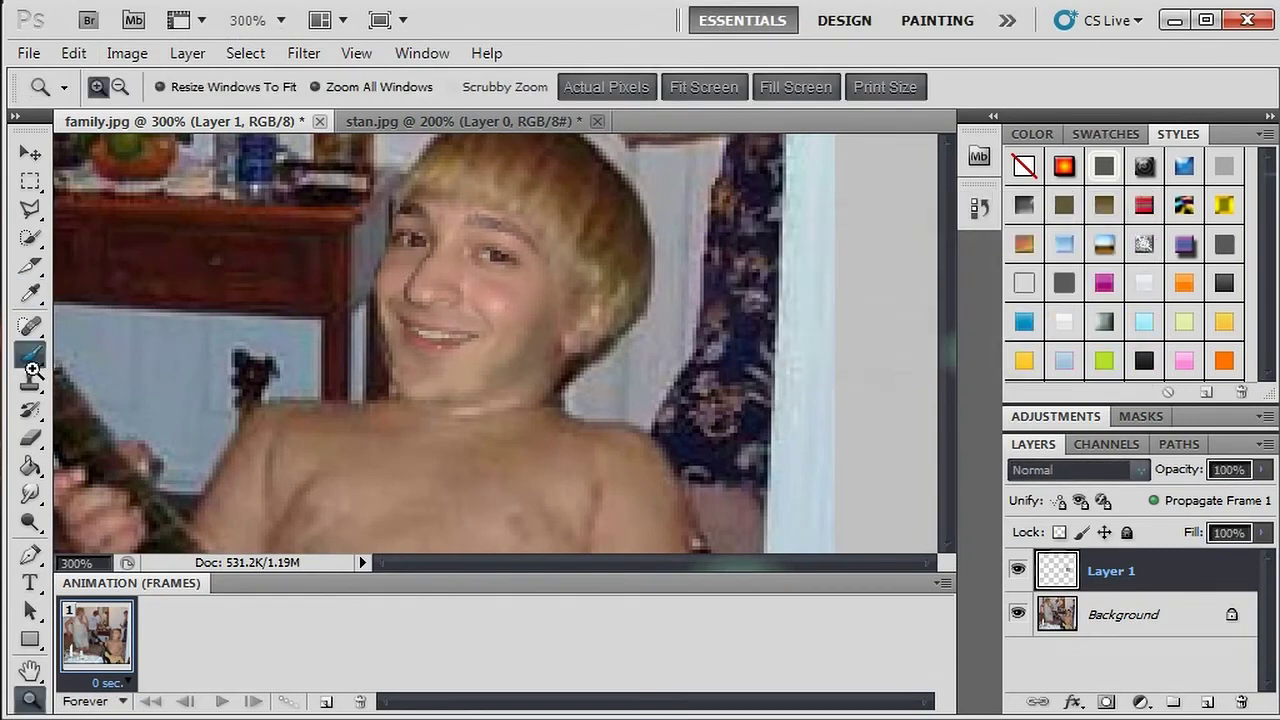
left_click(30, 437)
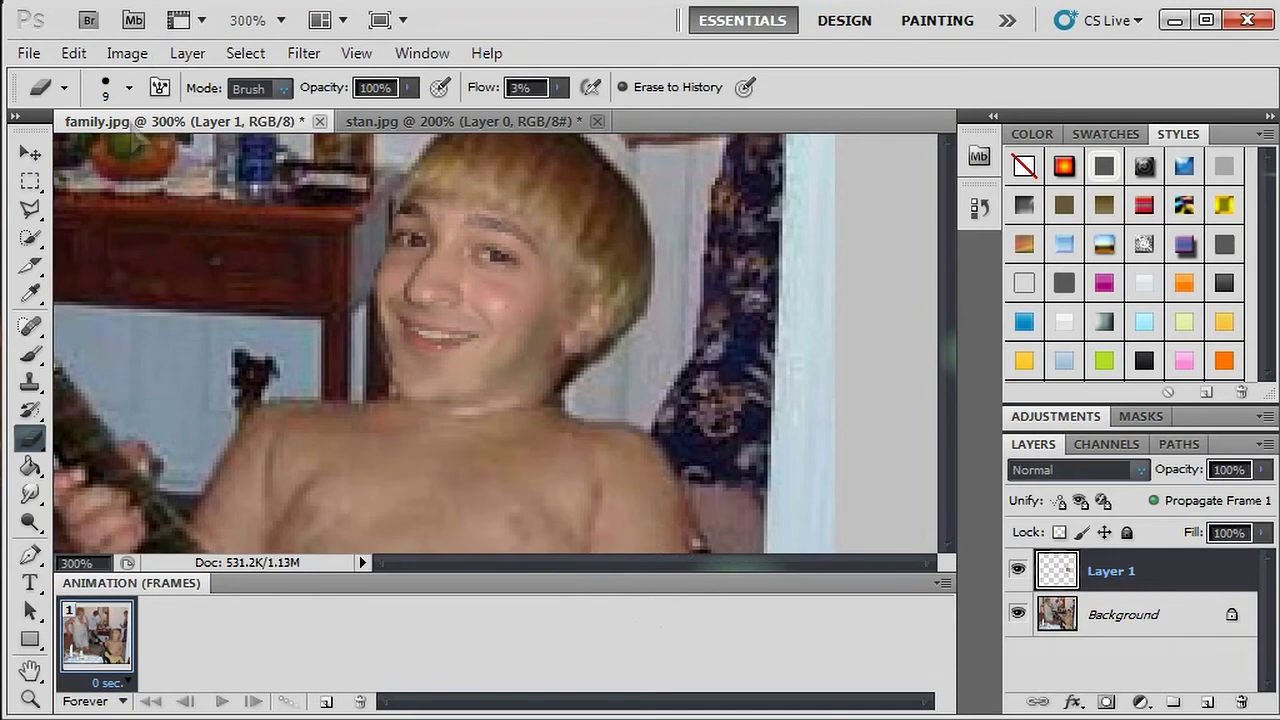
- Apply Hue/Saturation to the face layer's Reds only, with Saturation at -16
left_click(130, 53)
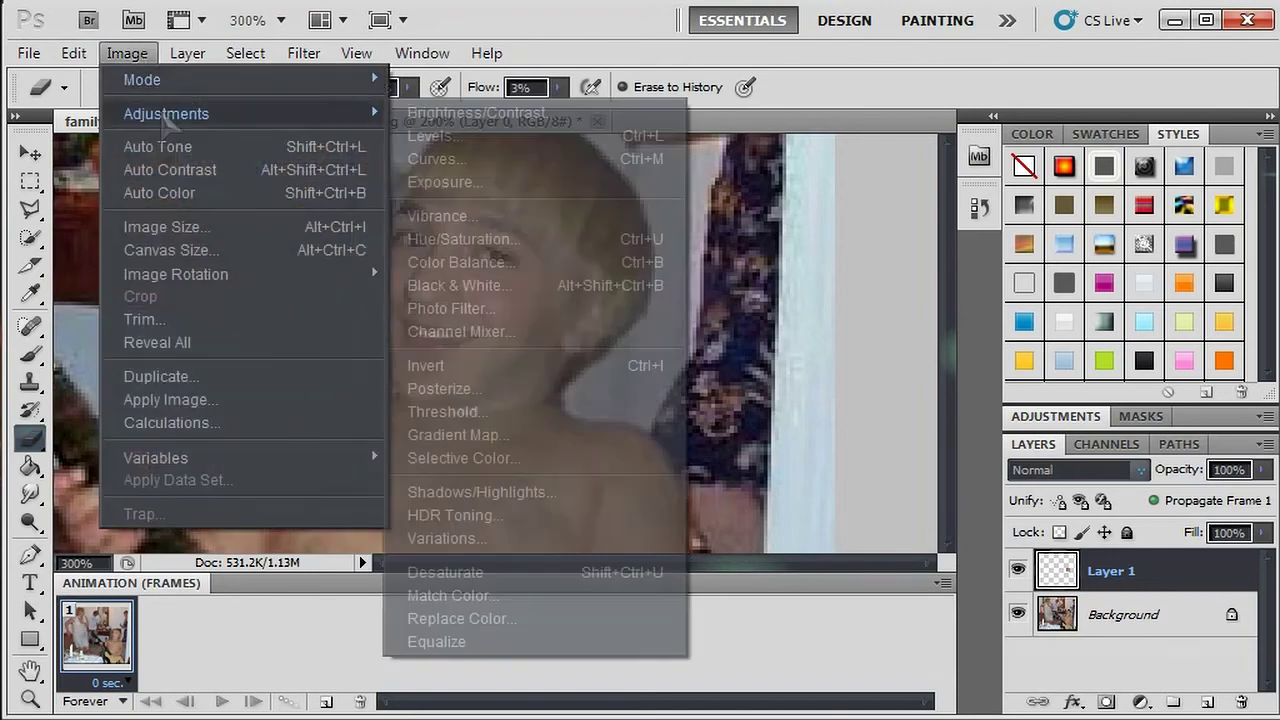
left_click(470, 239)
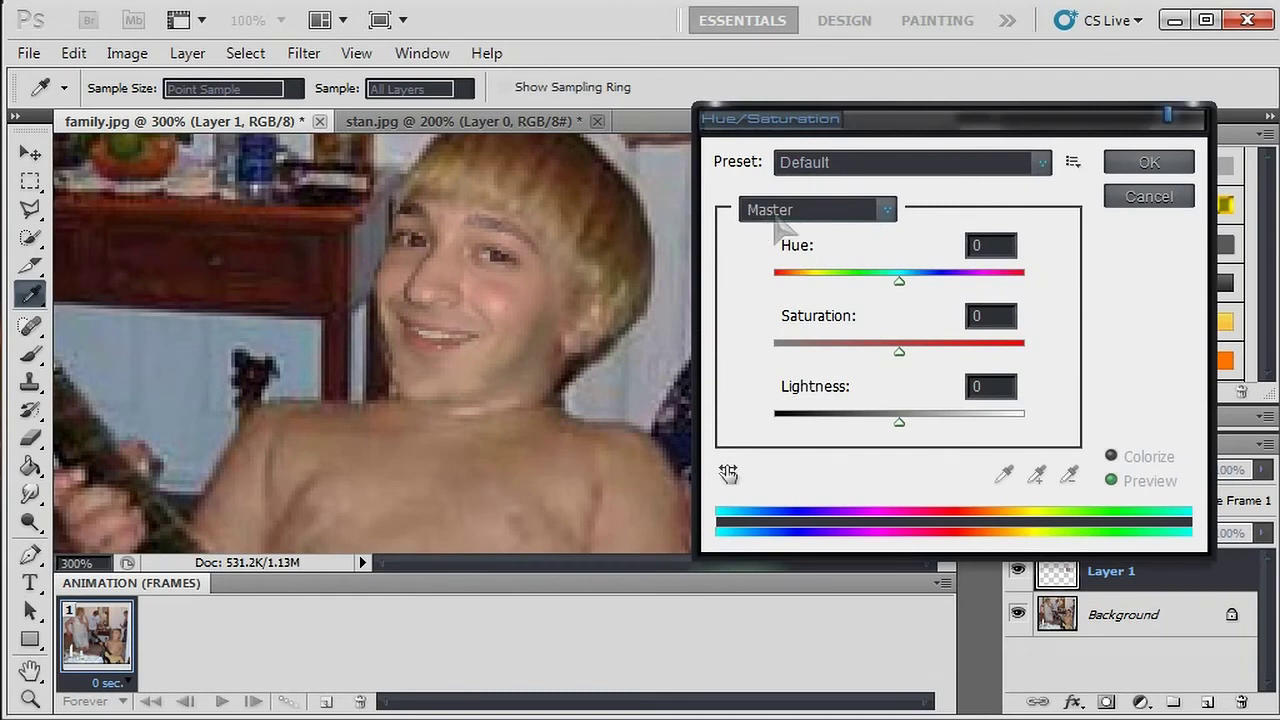
left_click(884, 210)
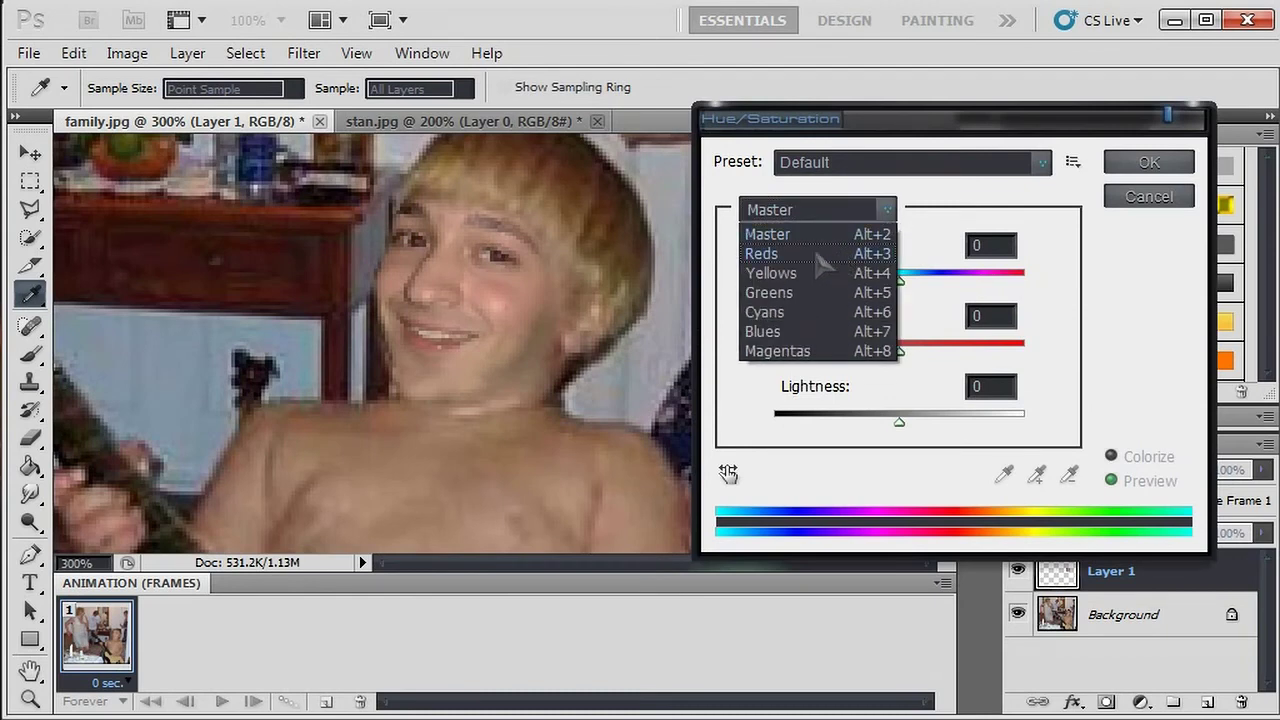
left_click(818, 254)
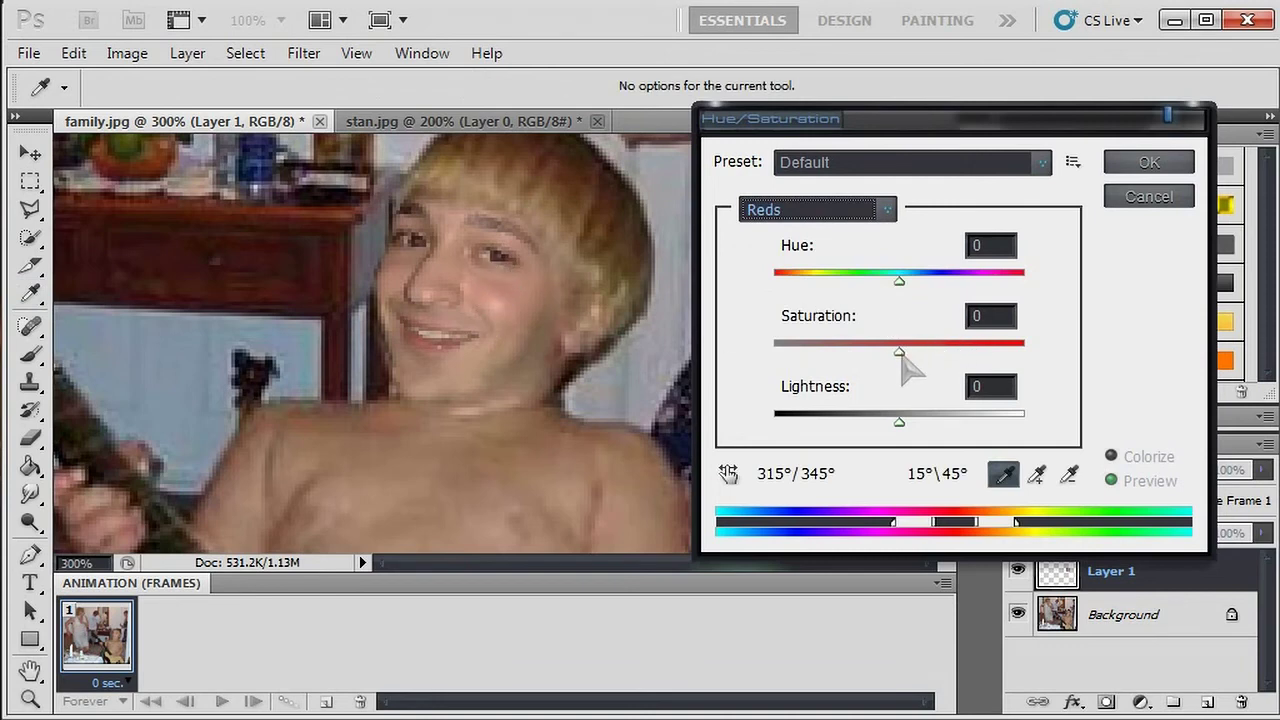
mouse_move(901, 356)
left_mouse_down()
mouse_move(913, 357)
mouse_move(879, 357)
left_mouse_up()
left_click(1149, 163)
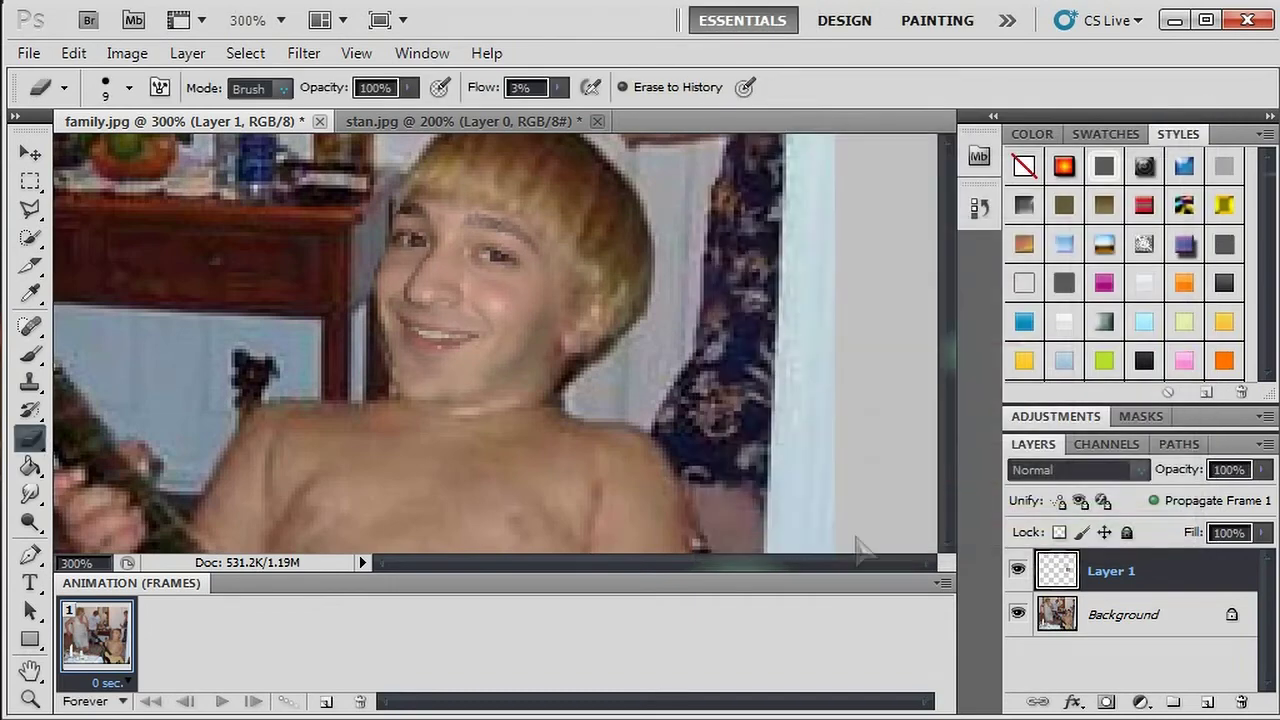
scroll(850, 484, "down", 5)
scroll(850, 486, "up", 5)
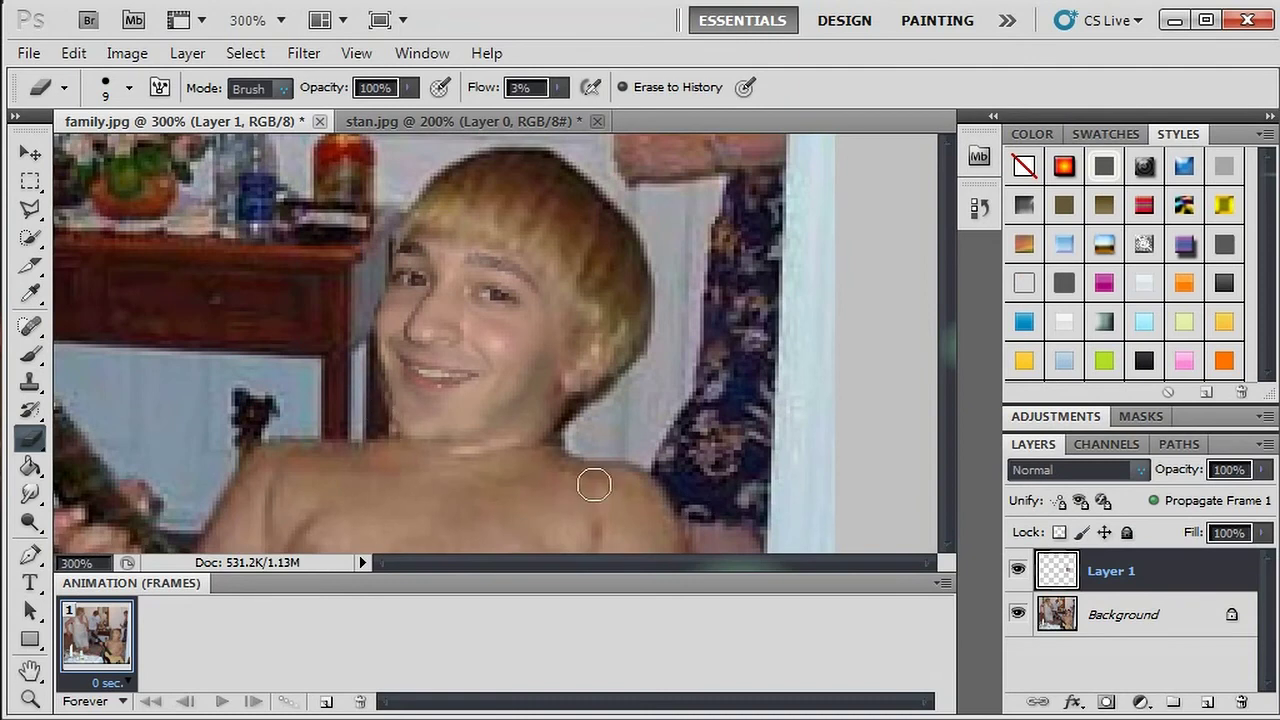
left_click(30, 152)
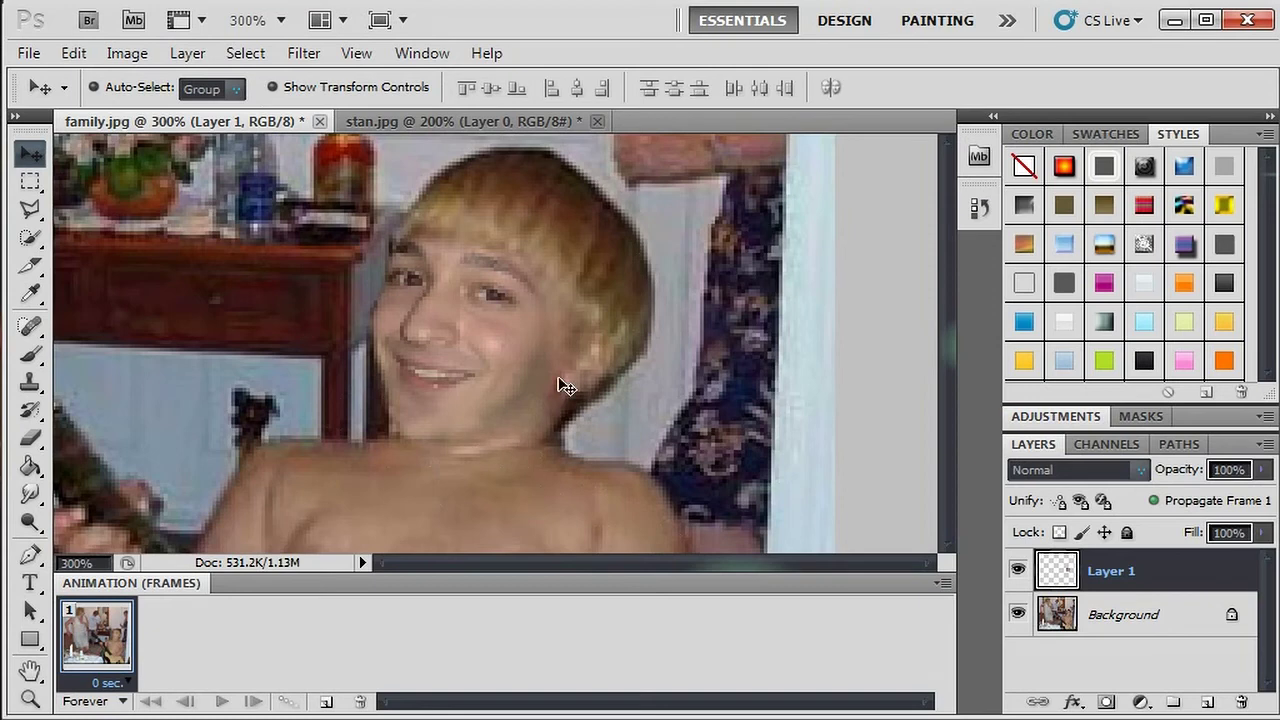
- Smudge the seam under the chin and along the neck with a 14 px Smudge brush
left_click(30, 494)
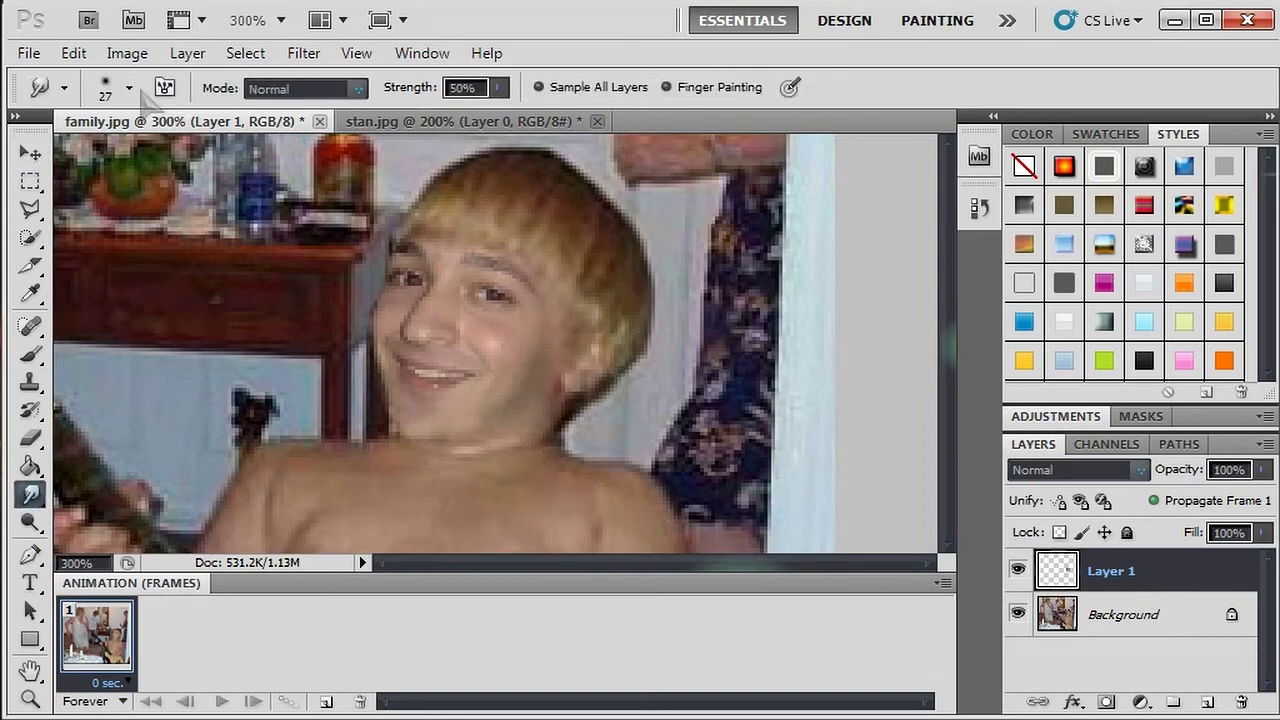
left_click(129, 88)
left_click_drag(73, 155, 52, 155)
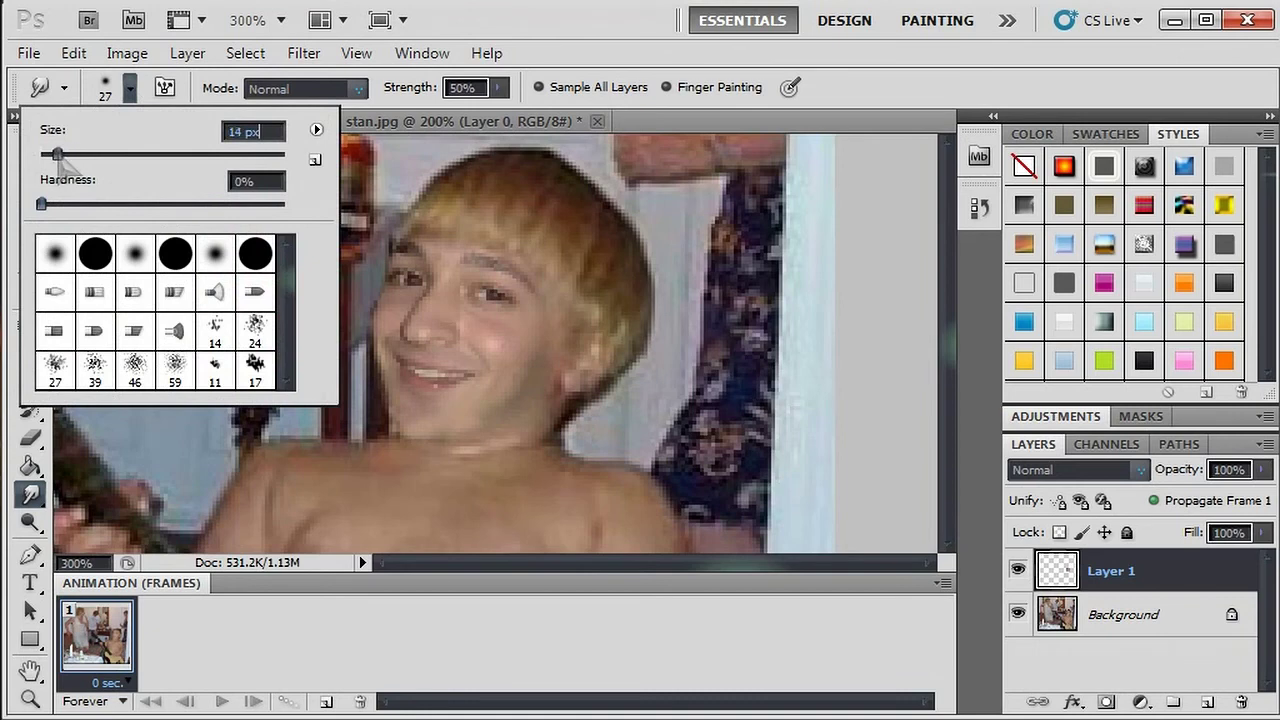
left_click(486, 460)
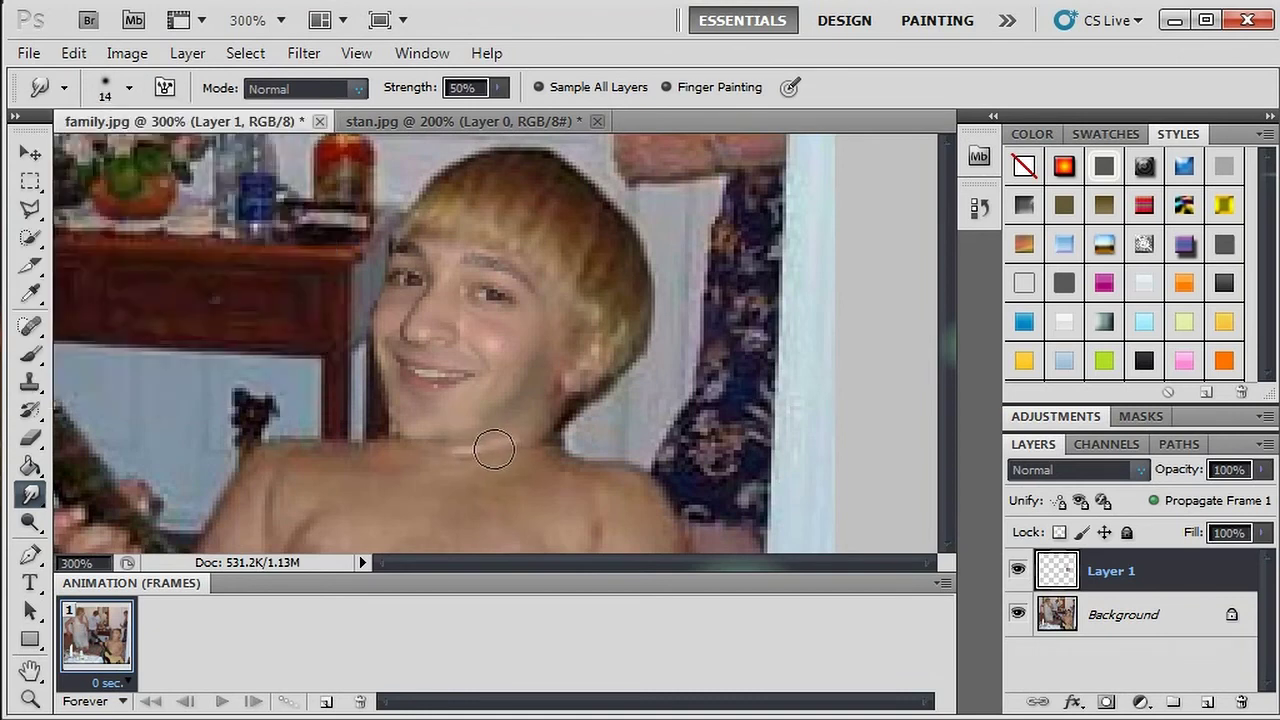
mouse_move(556, 368)
left_mouse_down()
mouse_move(575, 334)
mouse_move(564, 321)
mouse_move(585, 316)
mouse_move(566, 290)
left_mouse_up()
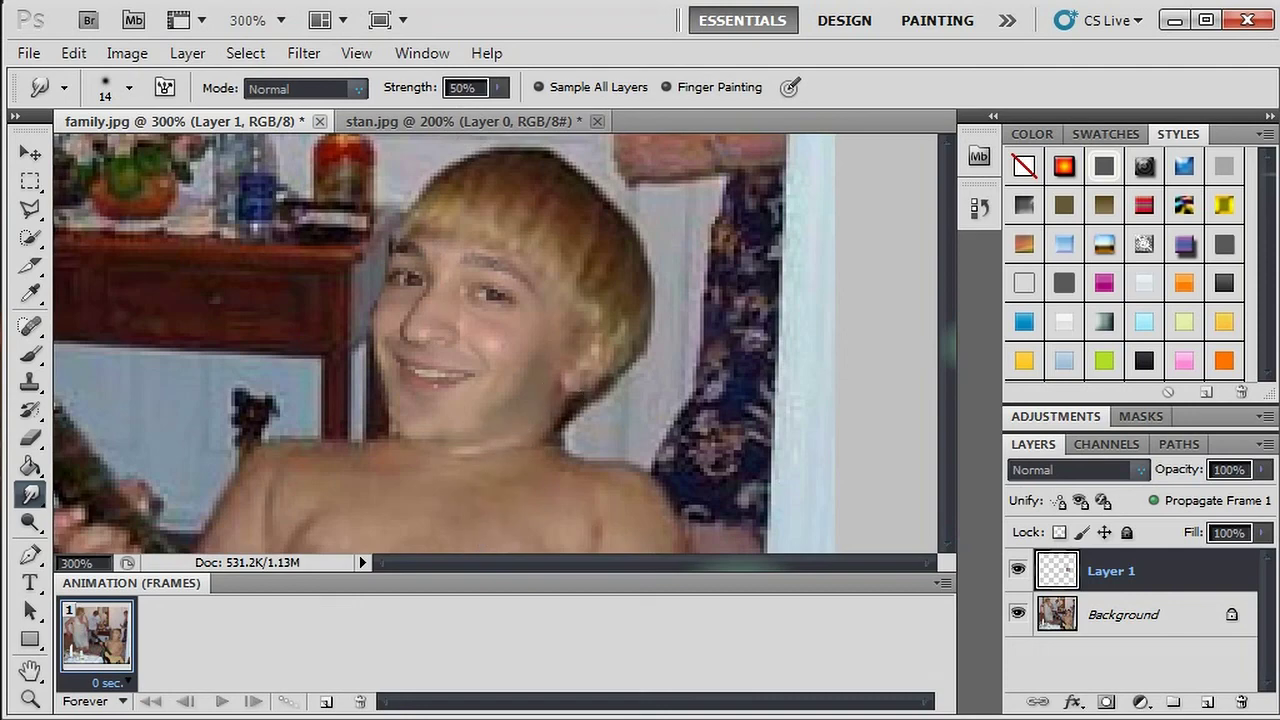
scroll(460, 390, "up", 3)
scroll(460, 390, "down", 3)
left_click(30, 208)
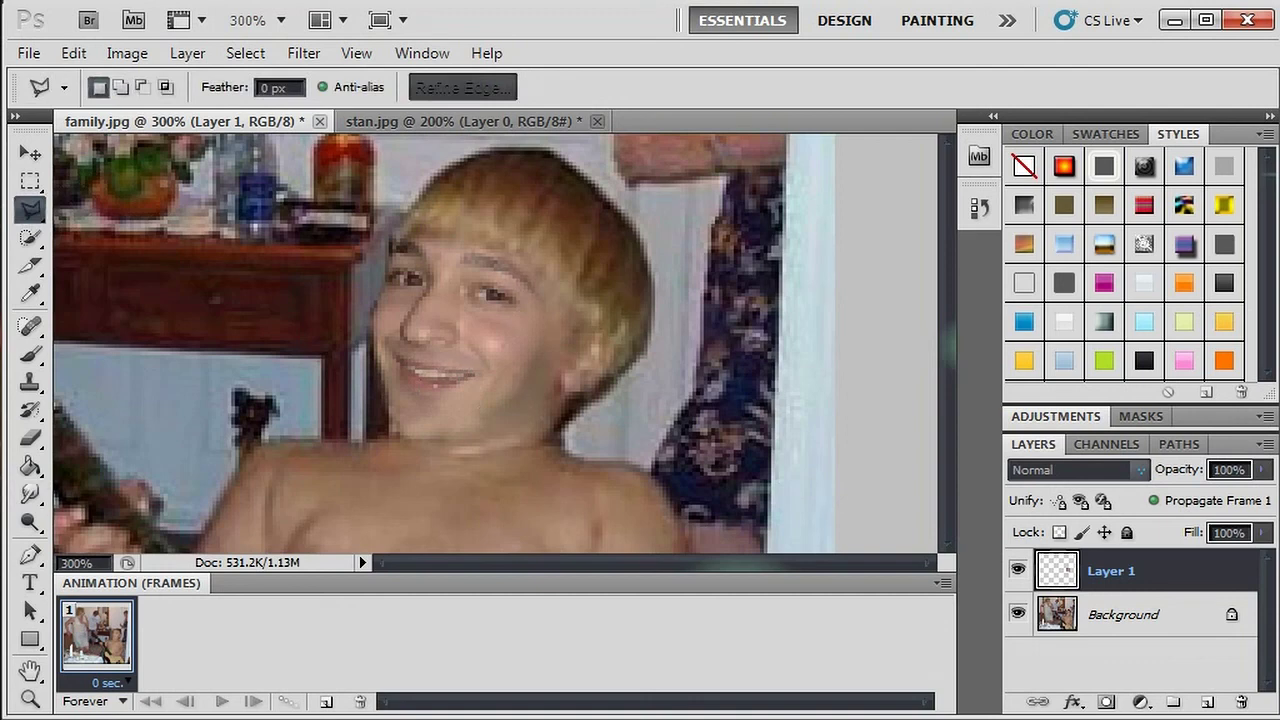
- Lasso-select the teeth and raise their brightness to 54
left_click(410, 370)
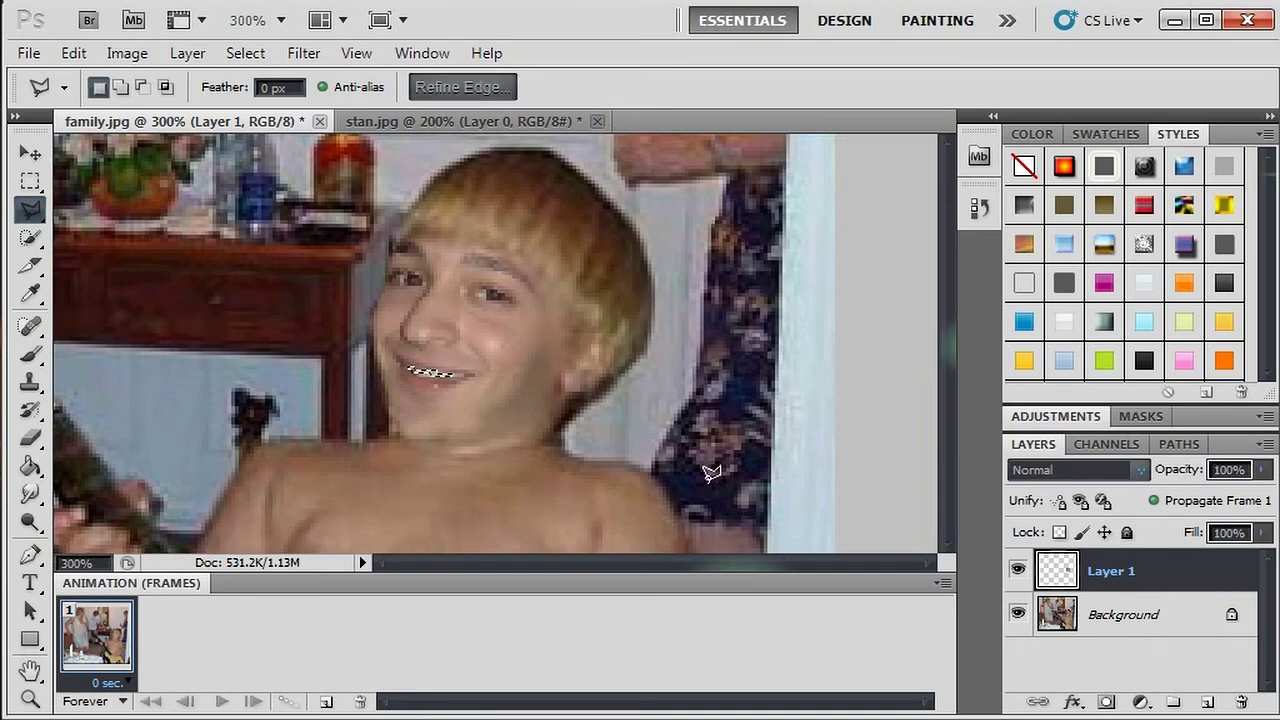
left_click(127, 55)
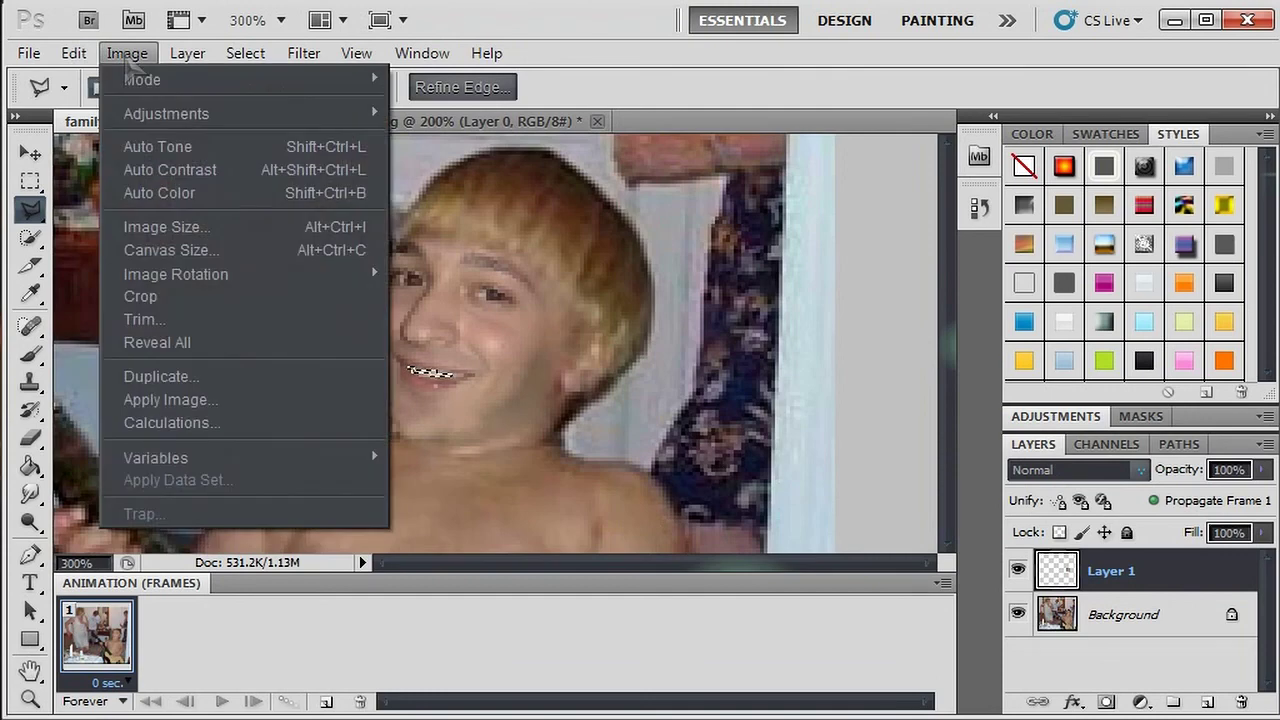
mouse_move(168, 114)
left_click(485, 114)
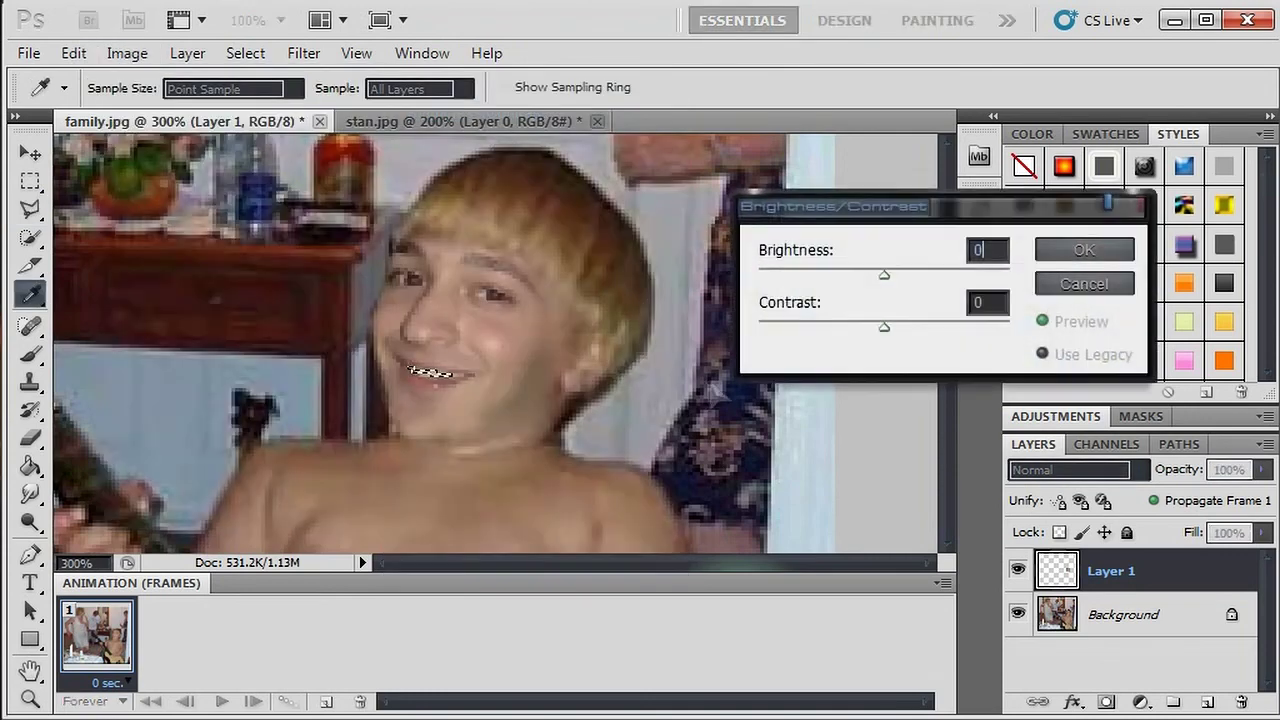
left_click_drag(887, 282, 931, 284)
left_click(1100, 250)
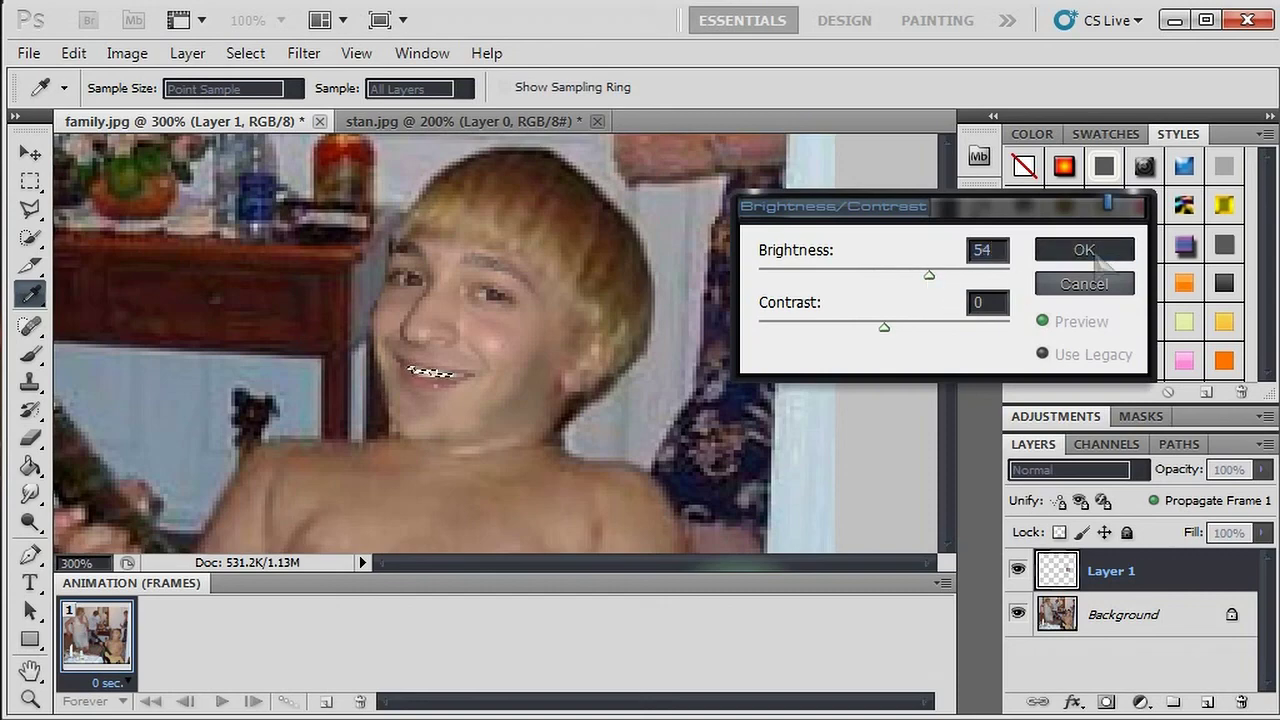
- Lower the teeth's saturation to -21 with Hue/Saturation, then deselect them
key("l")
left_click(127, 53)
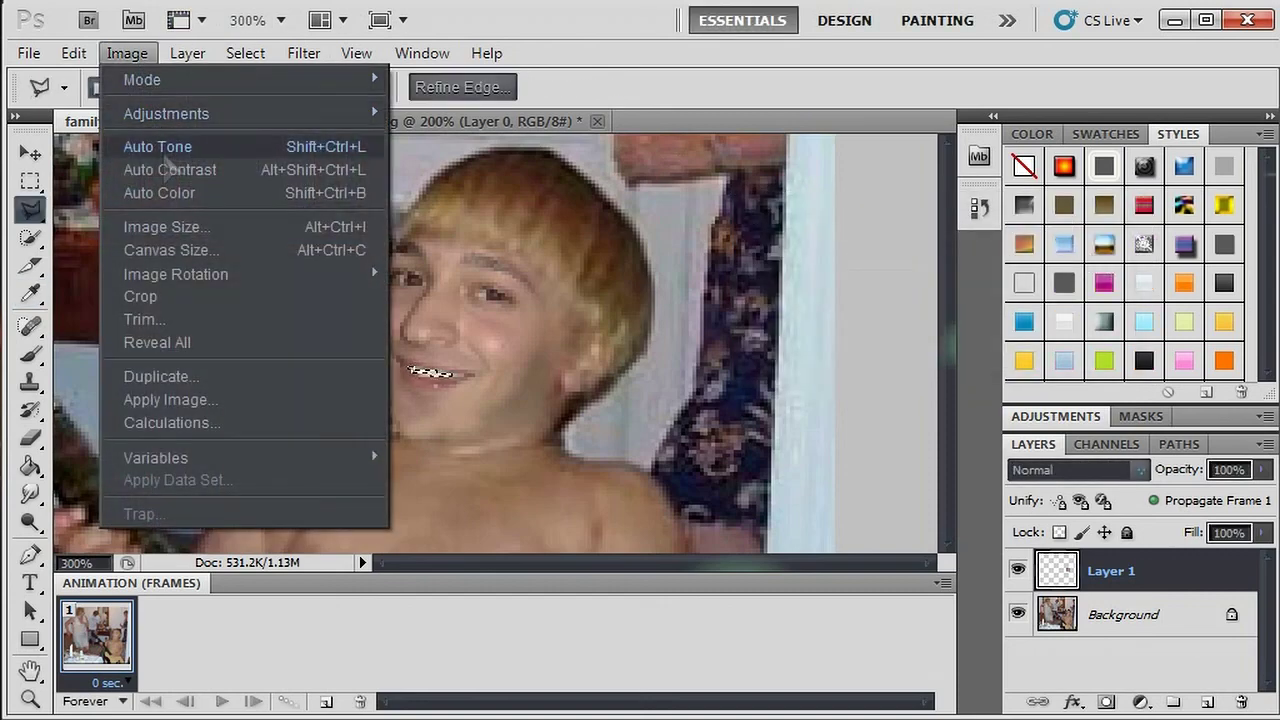
mouse_move(212, 116)
left_click(463, 239)
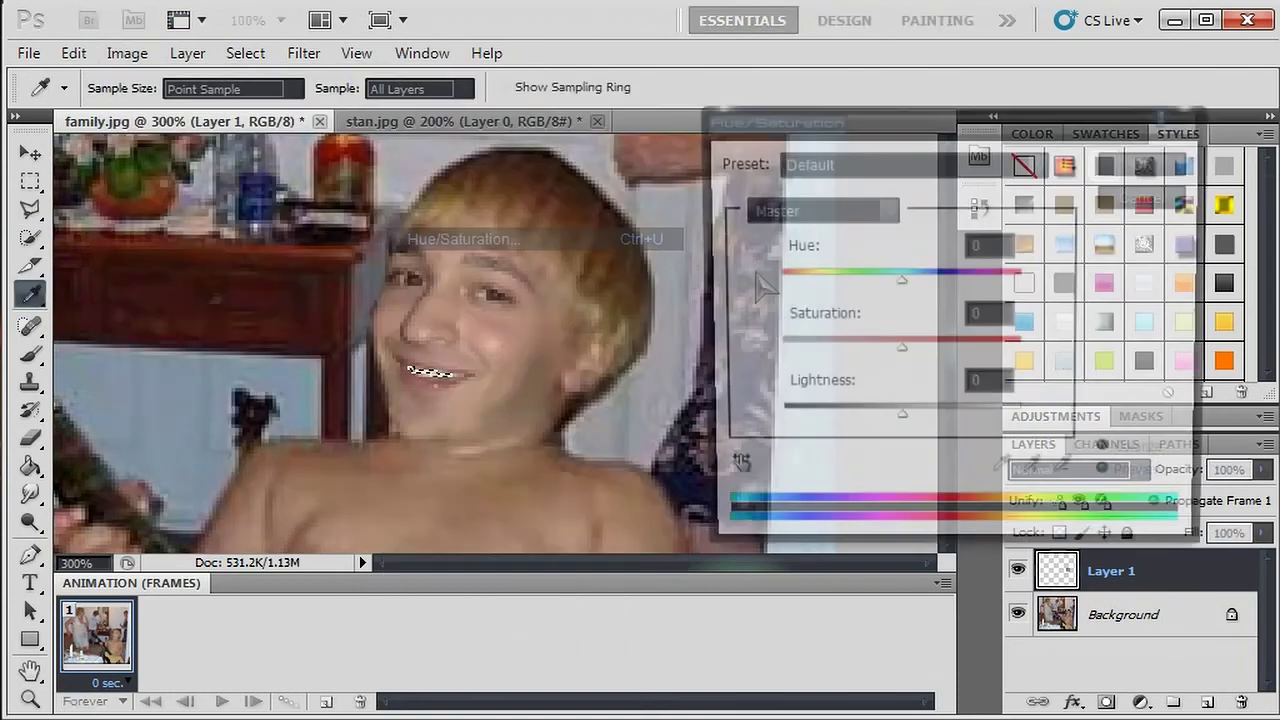
left_click_drag(899, 352, 874, 360)
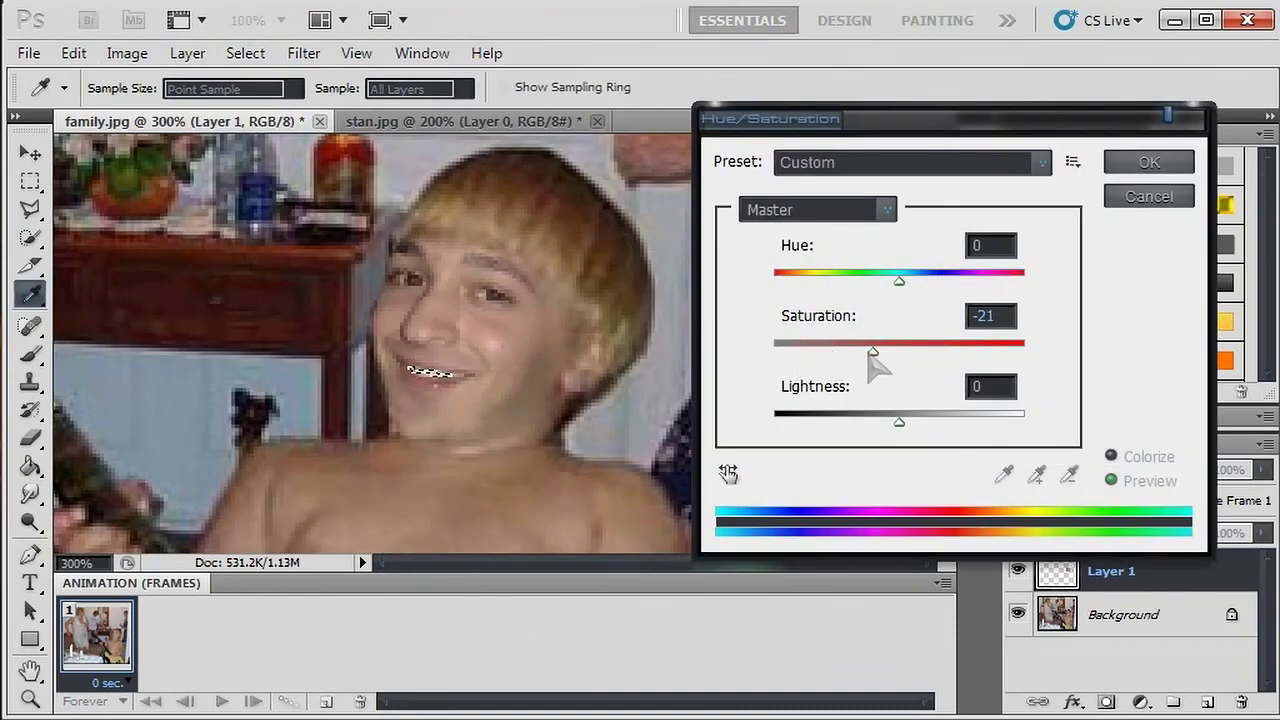
left_click(1140, 164)
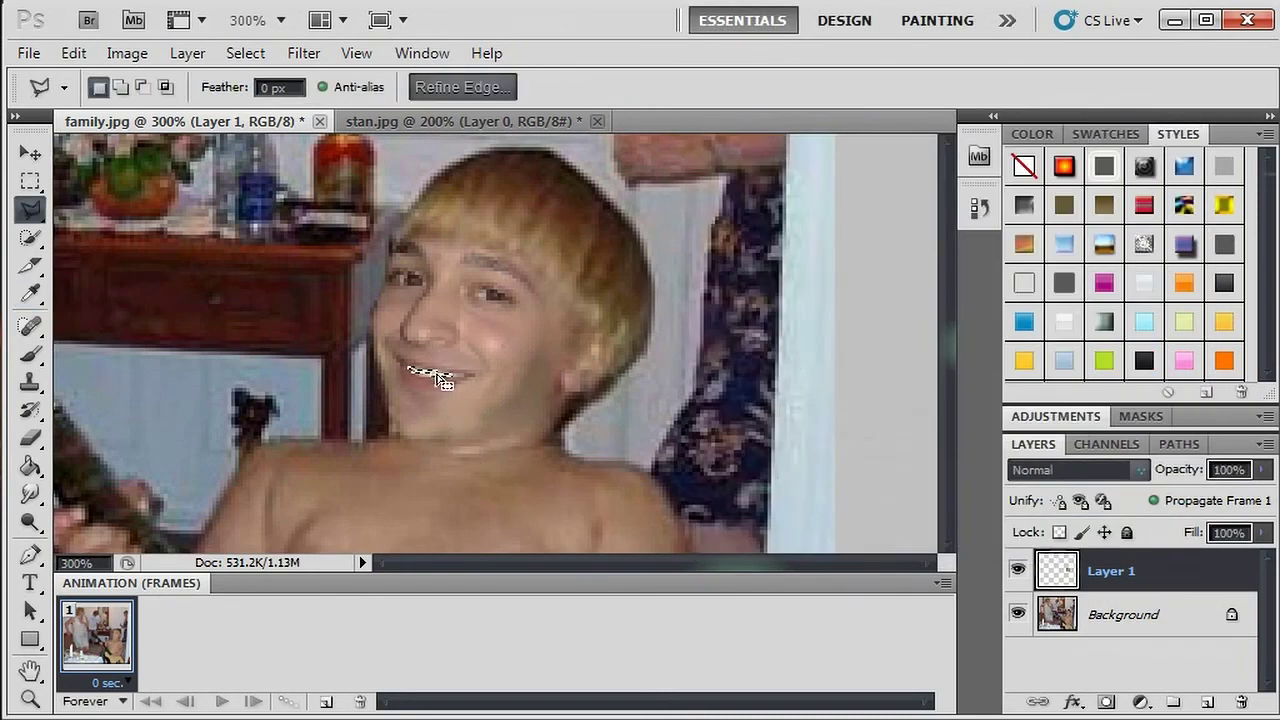
right_click(443, 380)
left_click(545, 1)
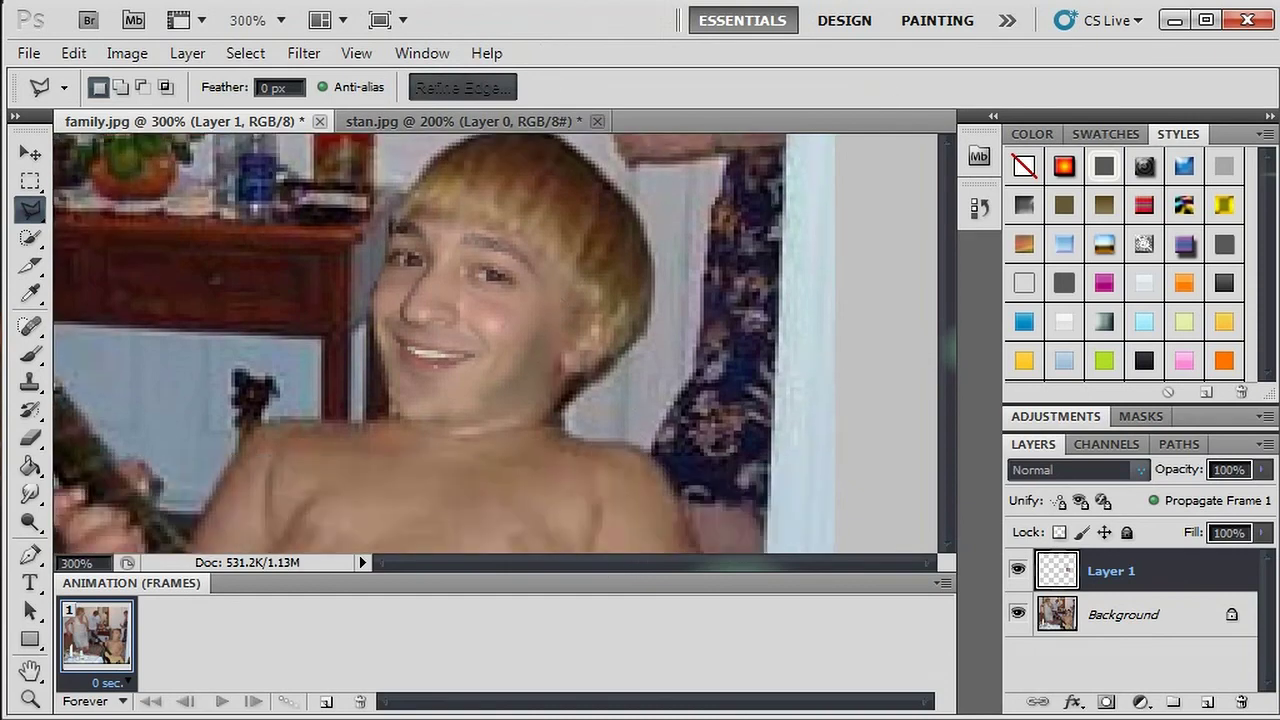
- View family.jpg at 100% zoom to review the finished face on the guitar-playing boy
left_click(281, 20)
left_click(277, 103)
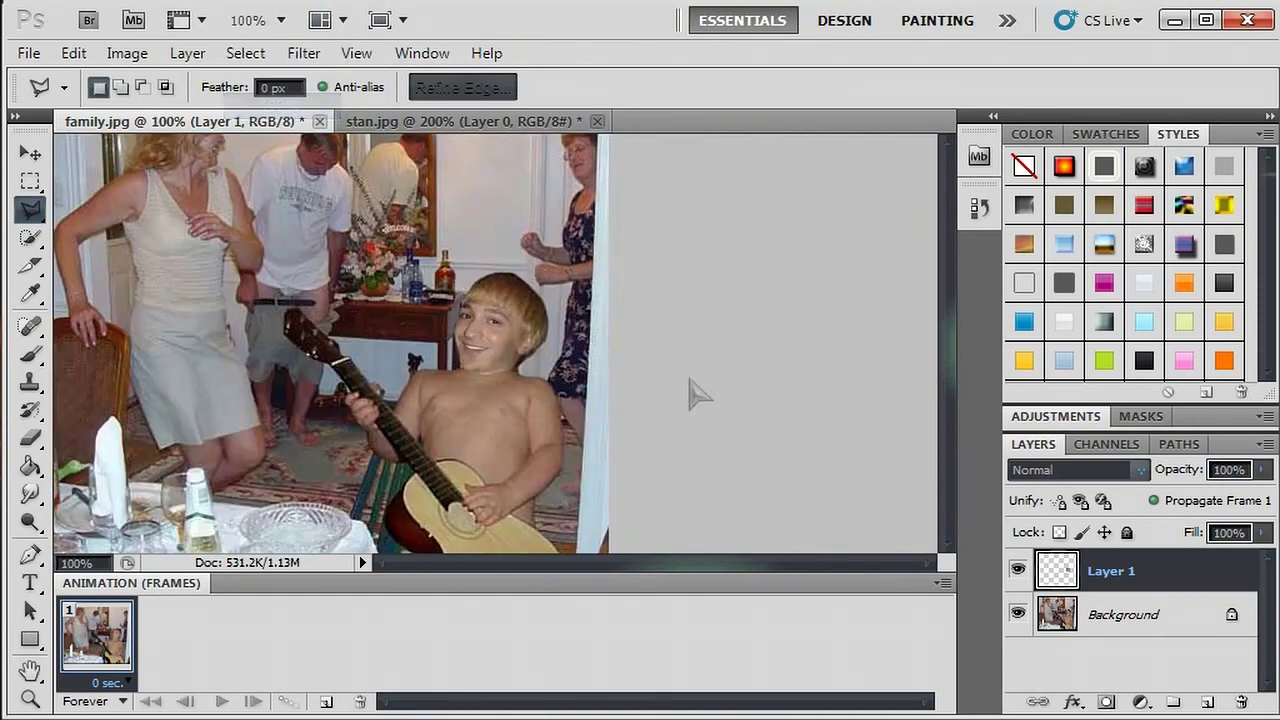
scroll(737, 400, "up", 2)
scroll(745, 450, "down", 3)
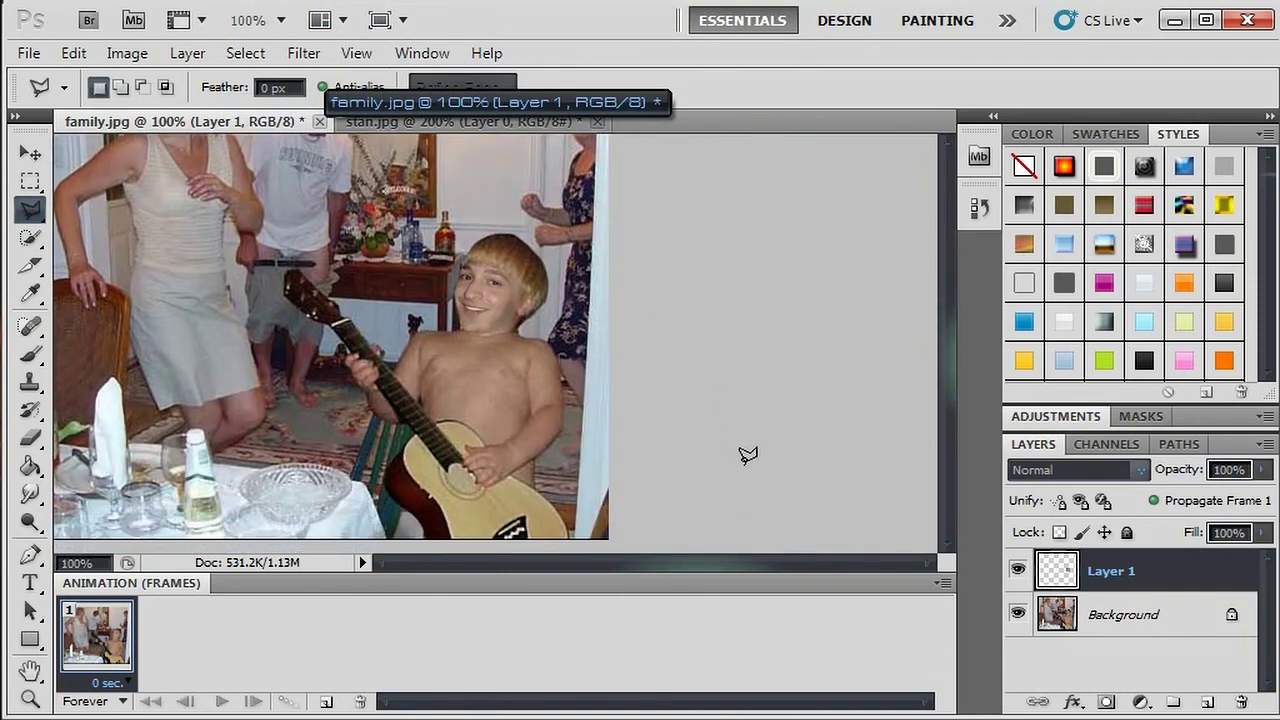
scroll(748, 453, "down", 2)
scroll(750, 454, "up", 4)
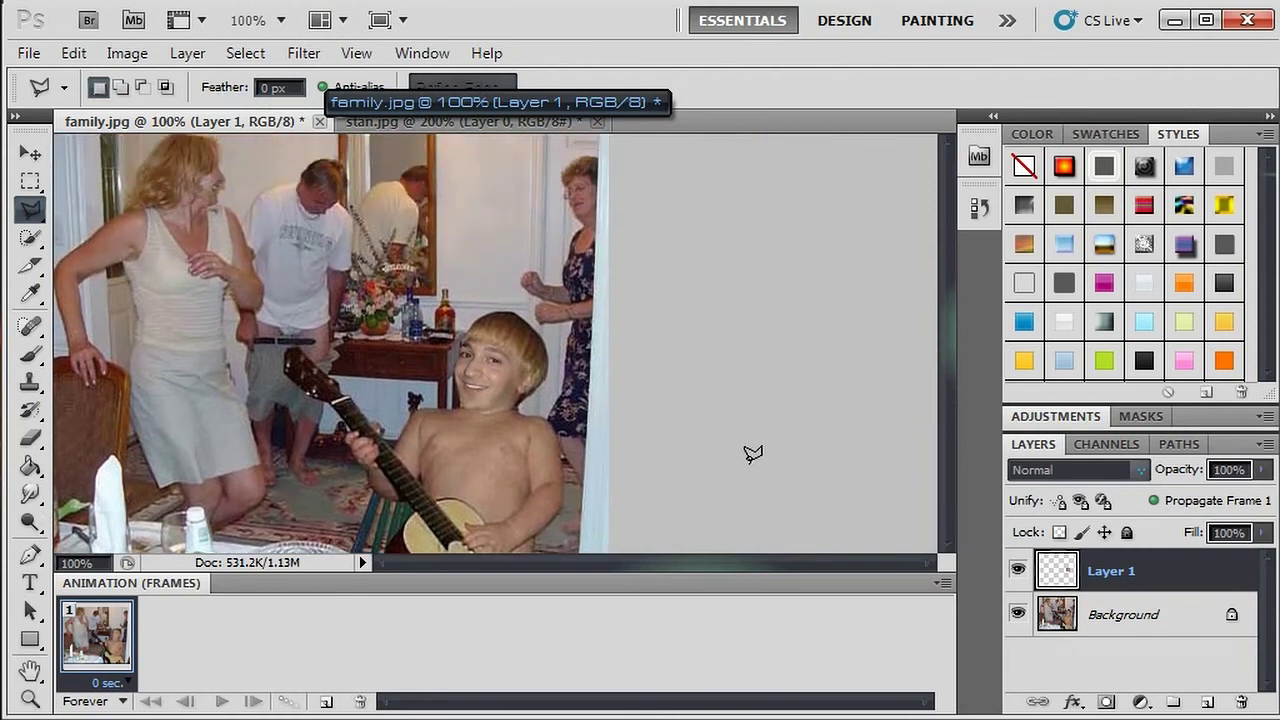